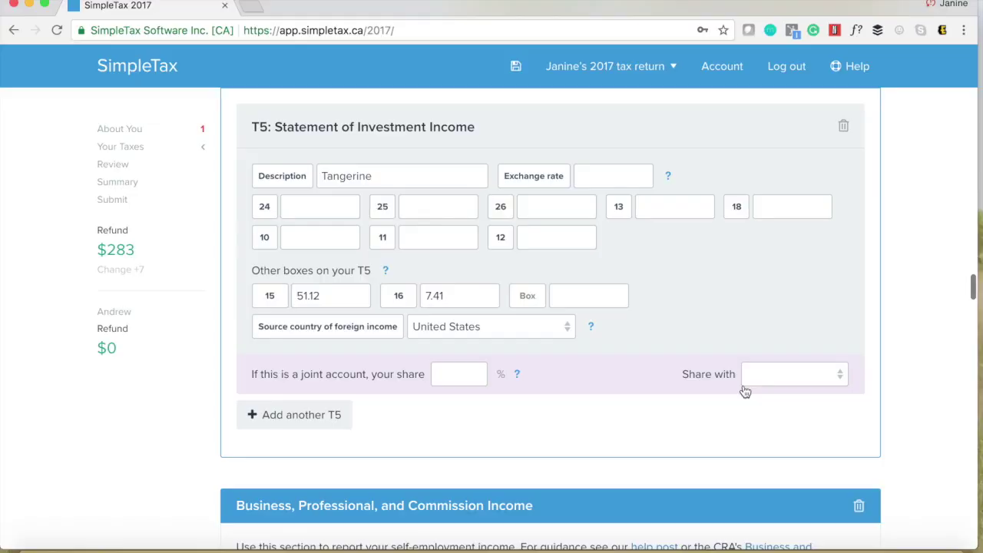
Step: Scroll down past the T5 and T2125 sections to the Donations and Gifts table
scroll(743, 391, down, 2)
scroll(744, 391, down, 2)
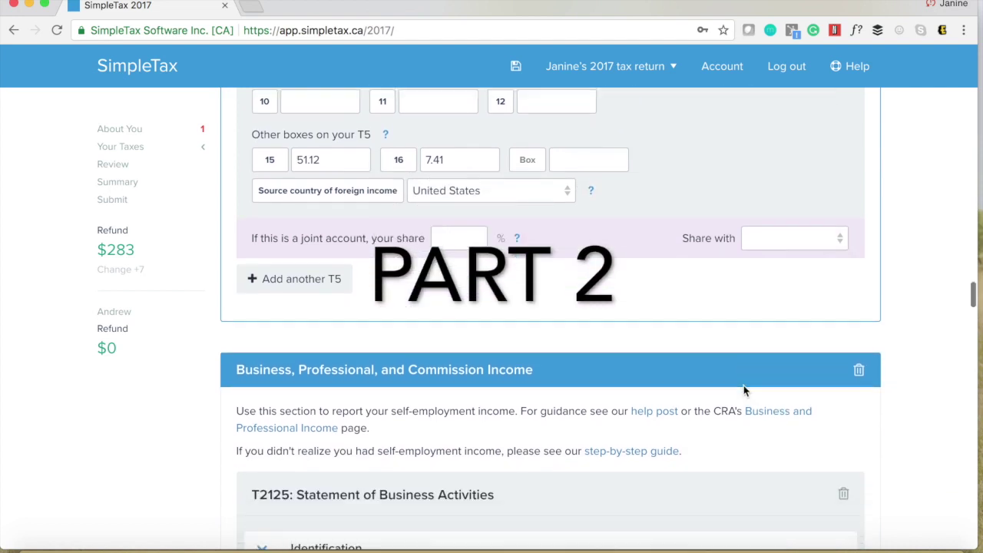
scroll(744, 391, down, 3)
scroll(744, 391, down, 1)
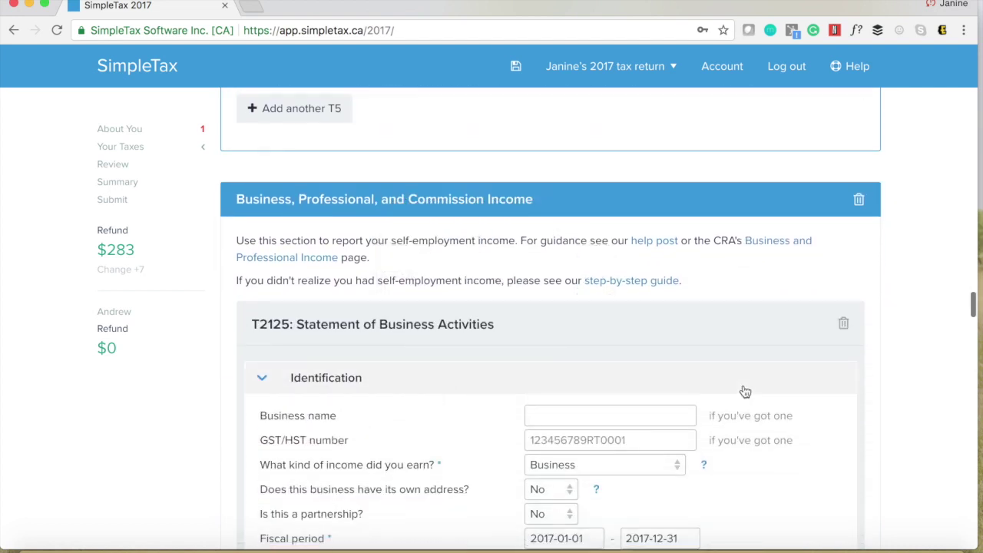
scroll(743, 391, down, 1)
scroll(746, 392, down, 2)
scroll(746, 392, down, 2)
scroll(744, 392, down, 3)
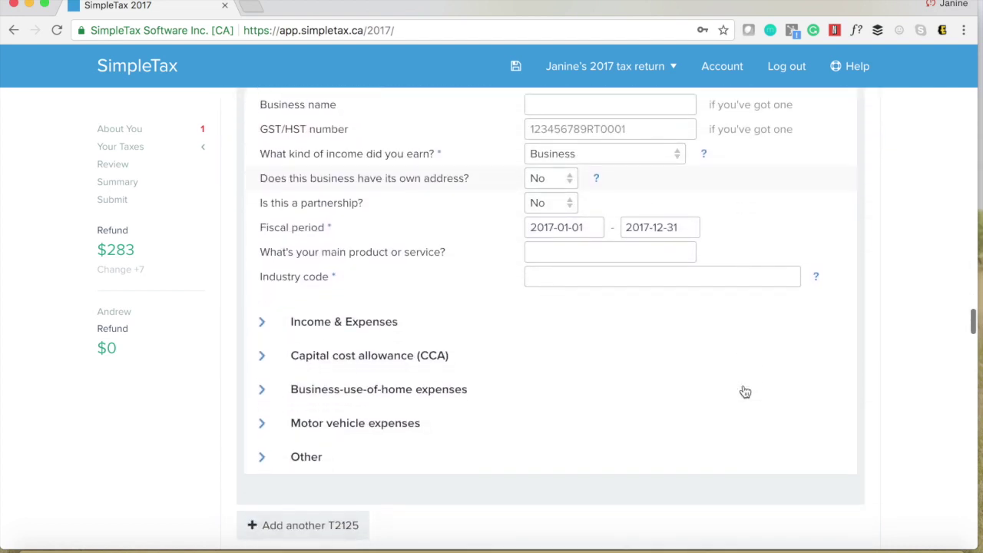
scroll(743, 391, down, 3)
scroll(743, 391, down, 2)
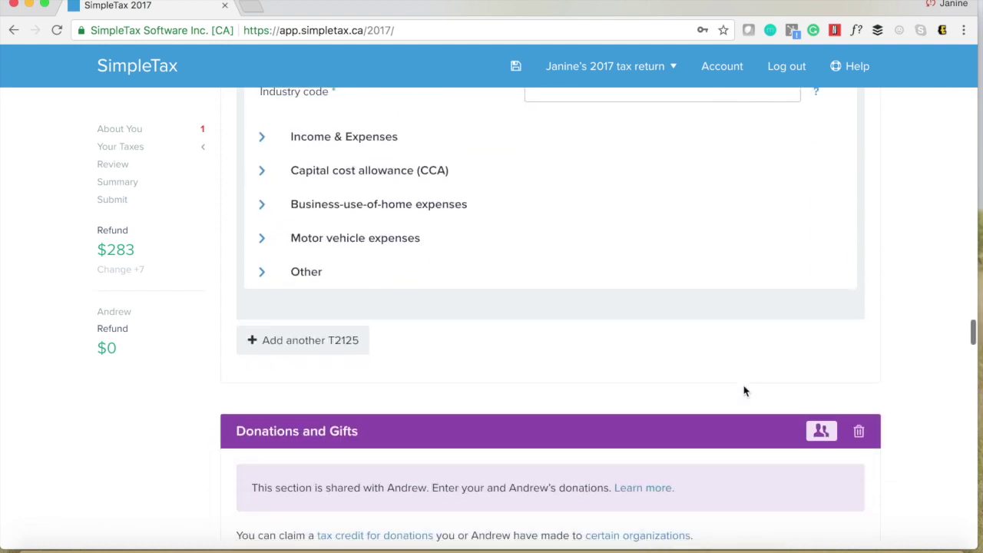
scroll(743, 391, down, 2)
scroll(744, 391, down, 2)
scroll(744, 391, down, 2)
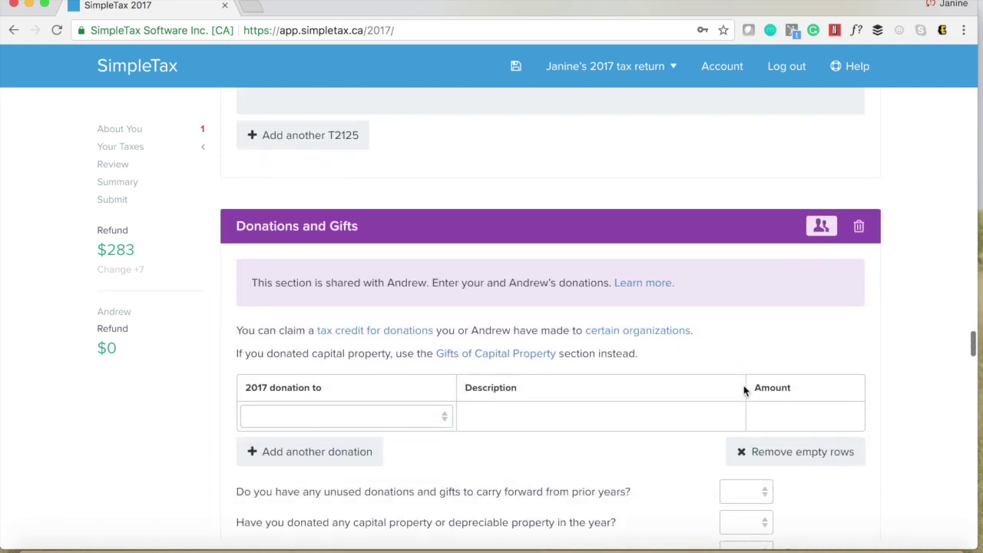
scroll(503, 383, down, 1)
scroll(503, 382, down, 1)
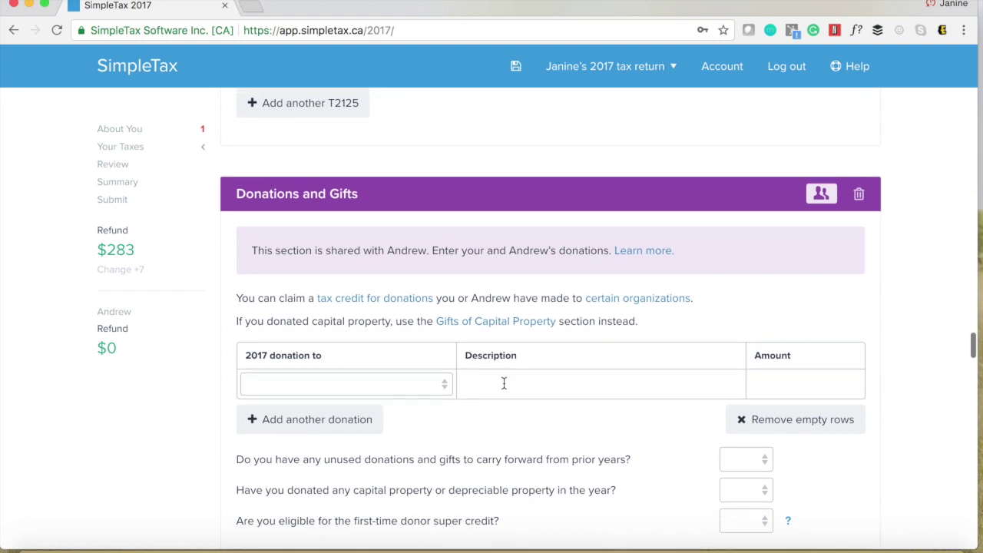
Step: Enter a 1,500 registered-charity donation described as Cancer Society
click(421, 378)
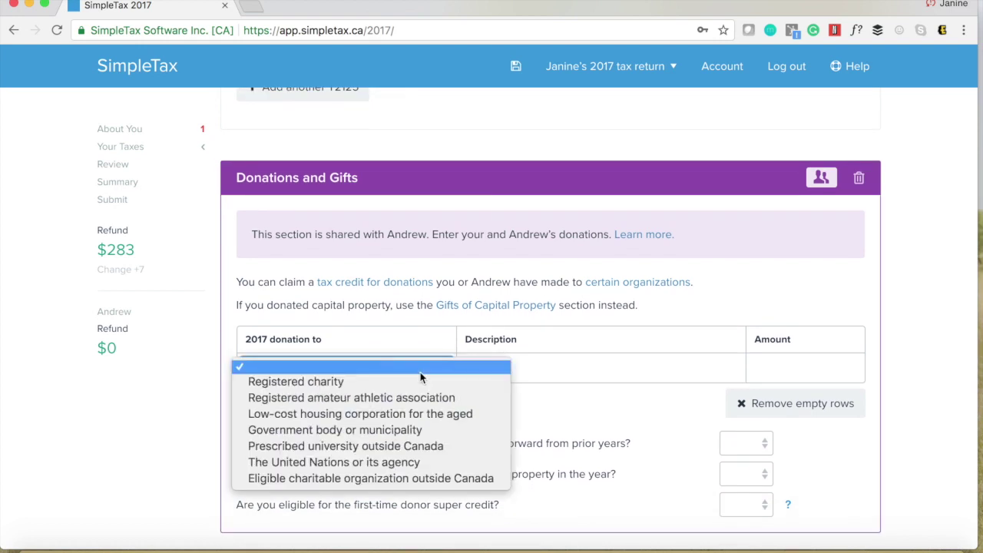
click(416, 384)
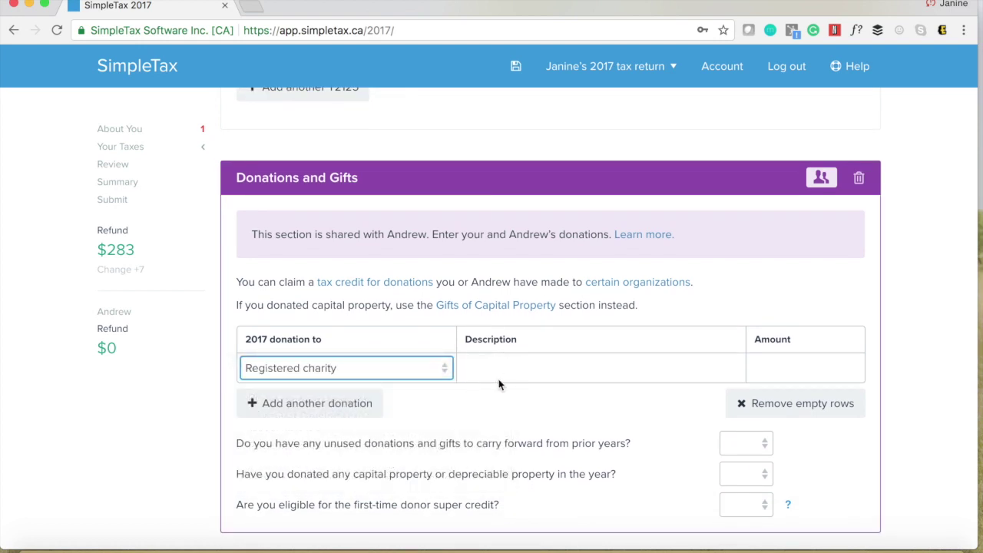
click(500, 370)
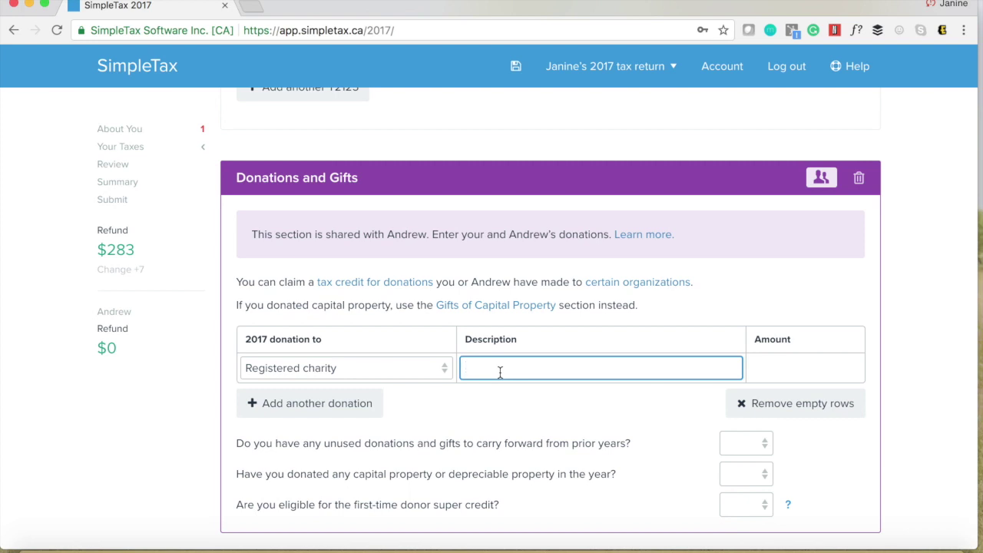
text(Cancer)
text( Society)
key(Tab)
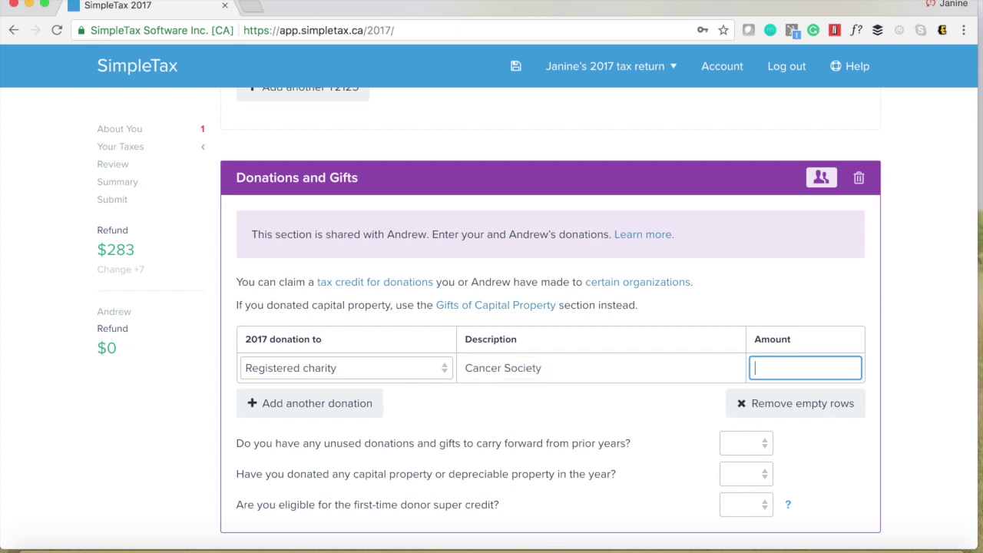
text(1,500)
click(896, 305)
scroll(896, 305, down, 1)
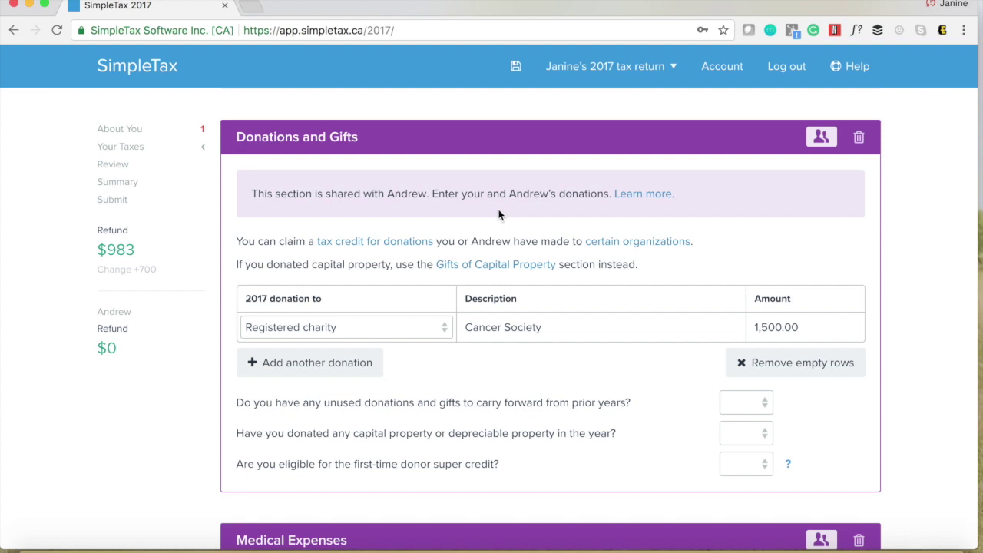
Step: Answer No to unused prior-year donations and to donating capital property
click(757, 402)
click(738, 432)
click(740, 438)
click(734, 464)
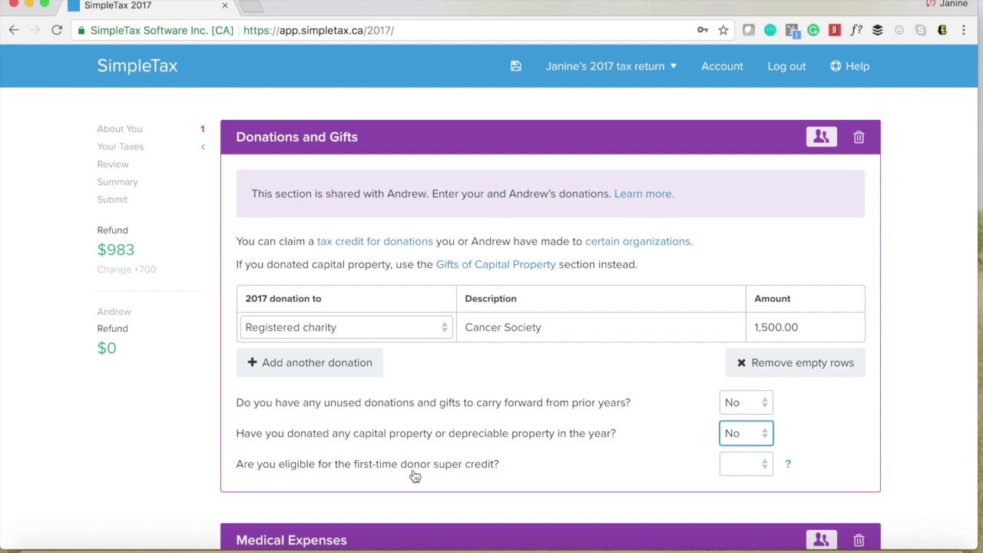
Step: Check the first-time donor help and set first-time donor super credit eligibility to No
click(790, 466)
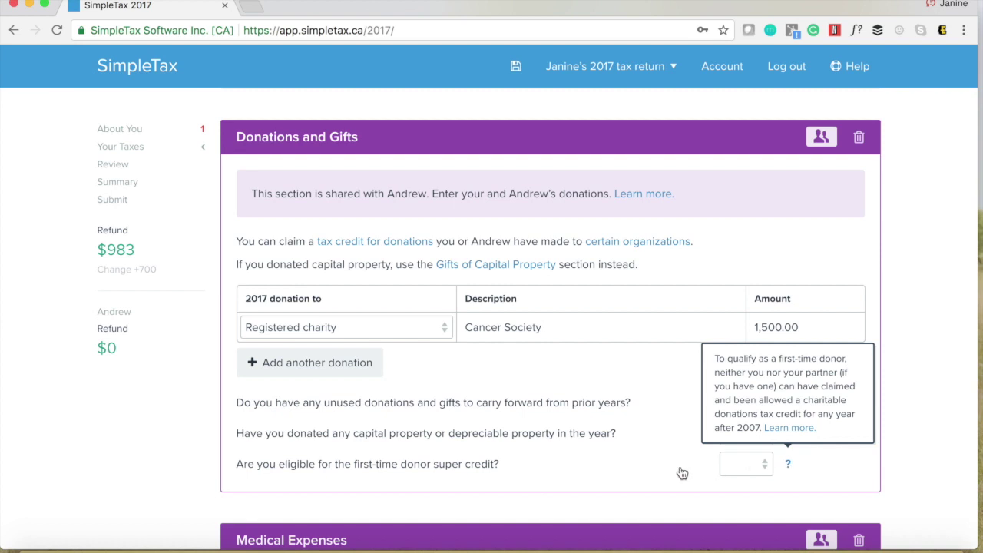
click(747, 471)
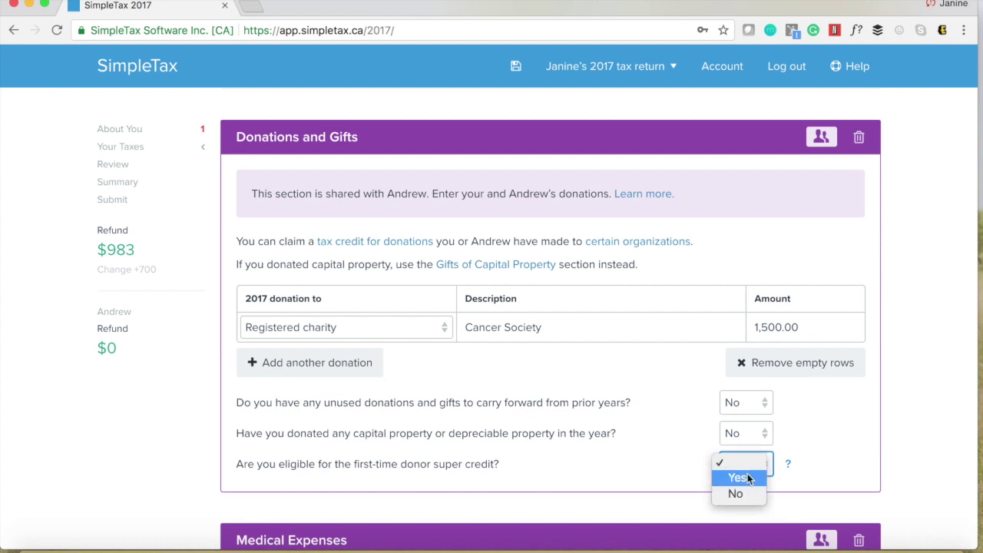
click(742, 478)
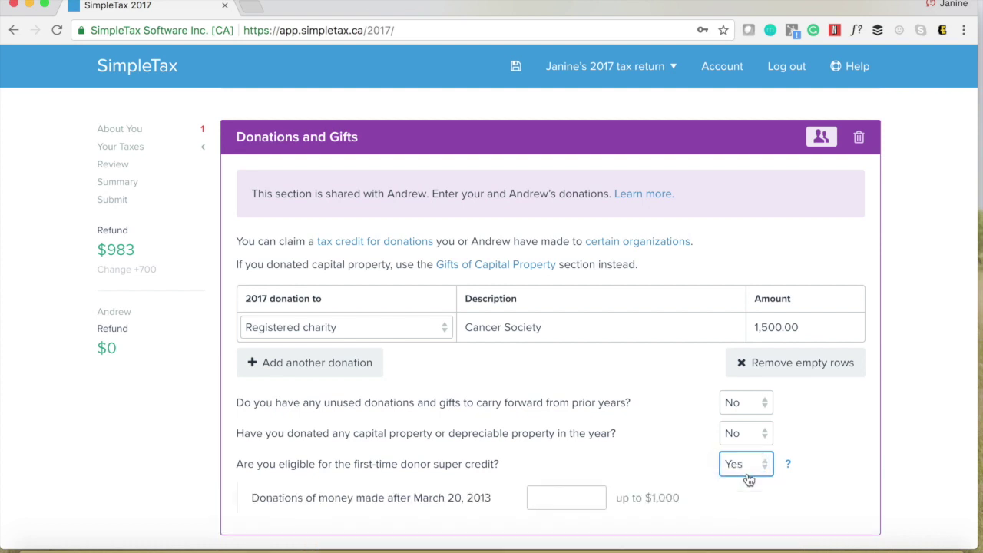
key(Tab)
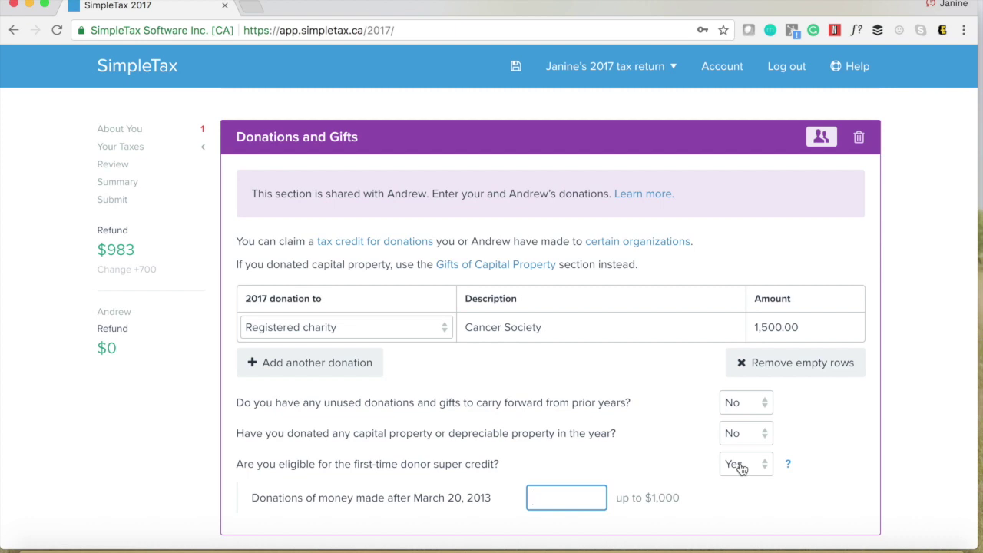
click(741, 468)
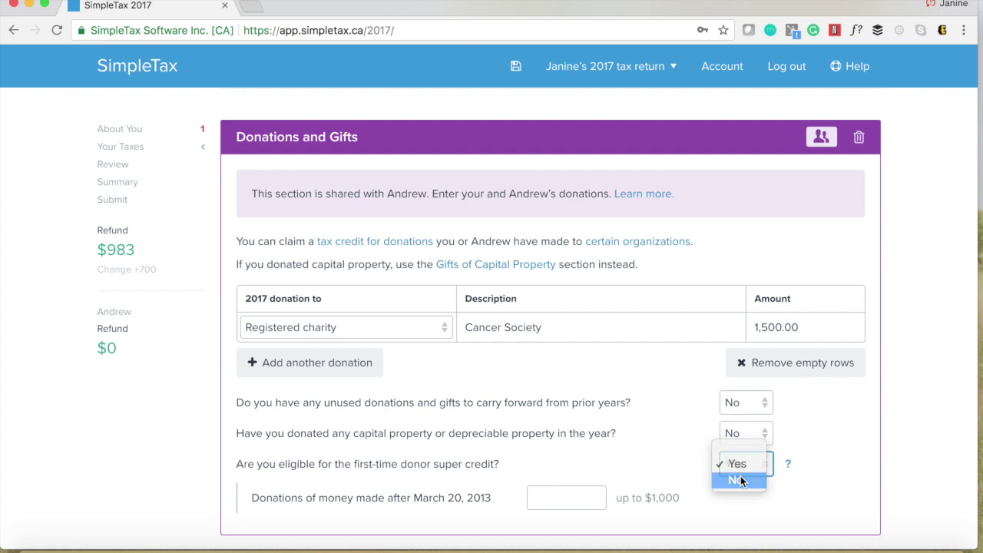
click(740, 480)
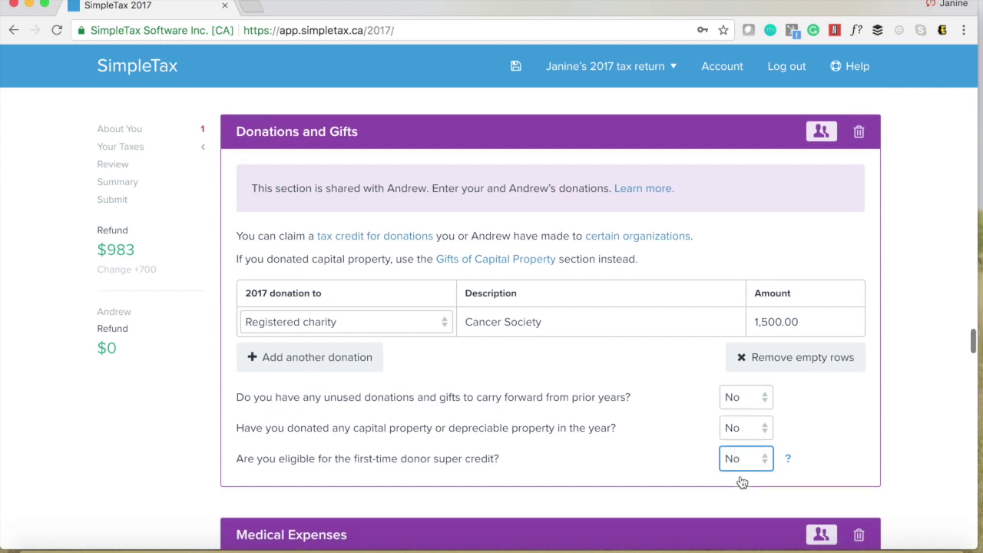
Step: Add an Alberta Student Loan with 200 of interest paid
scroll(404, 254, down, 5)
scroll(406, 254, down, 3)
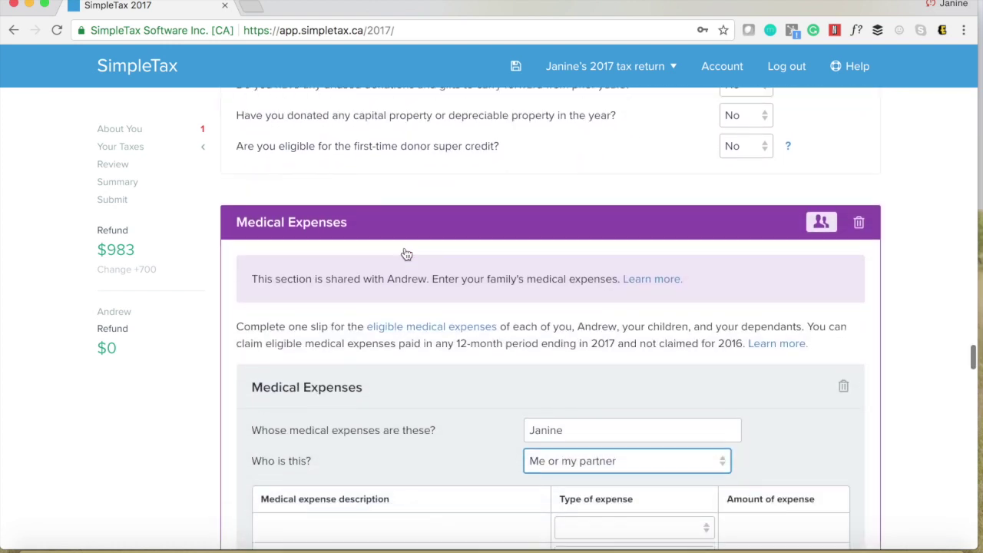
scroll(405, 254, down, 2)
scroll(405, 255, down, 2)
scroll(406, 254, down, 3)
scroll(406, 255, down, 2)
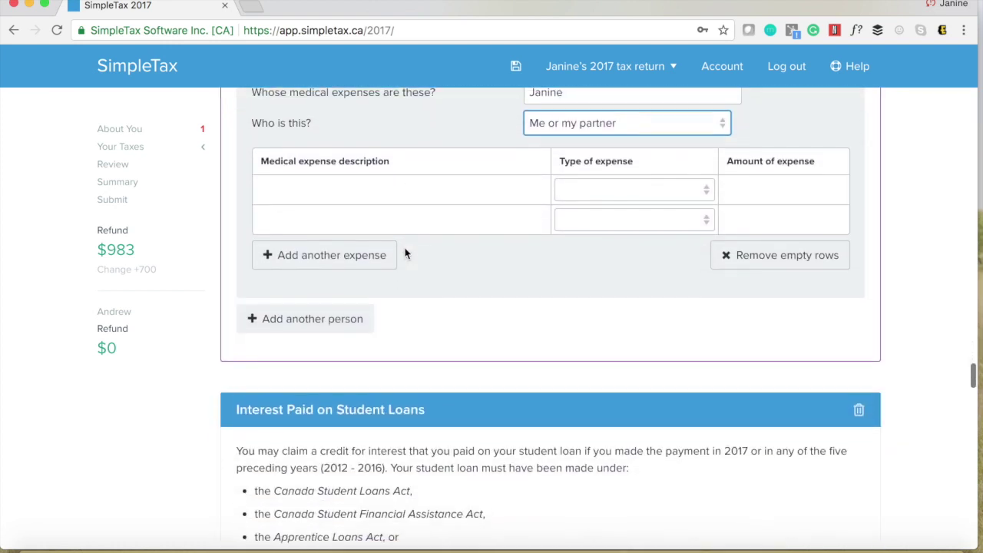
scroll(404, 253, down, 2)
scroll(405, 252, down, 2)
scroll(405, 247, down, 1)
scroll(405, 247, down, 1)
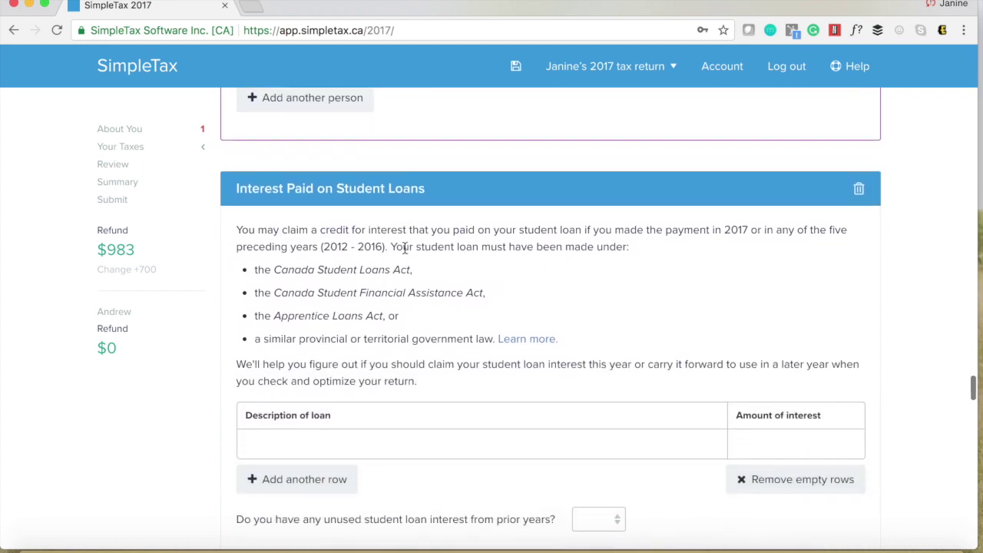
scroll(405, 248, down, 1)
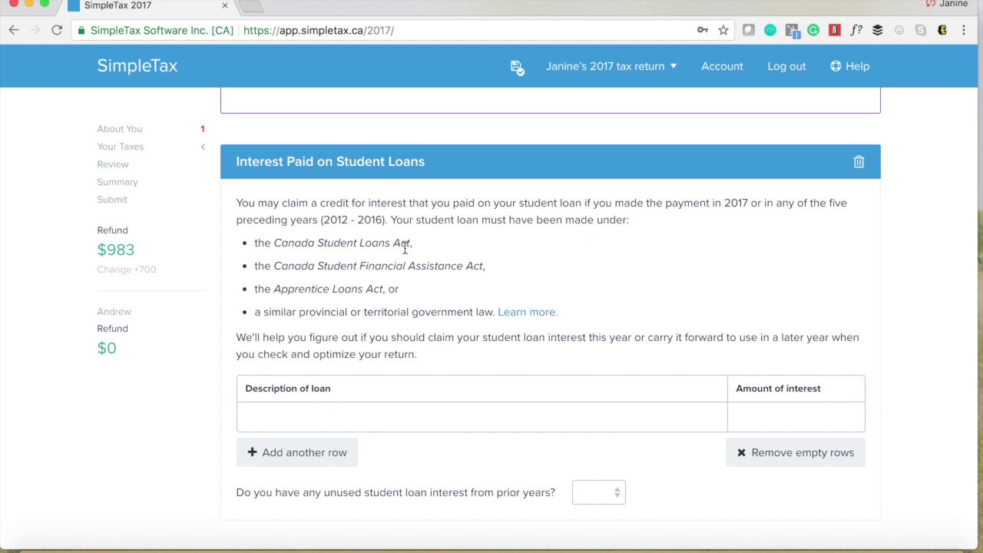
click(349, 416)
text(Alberta )
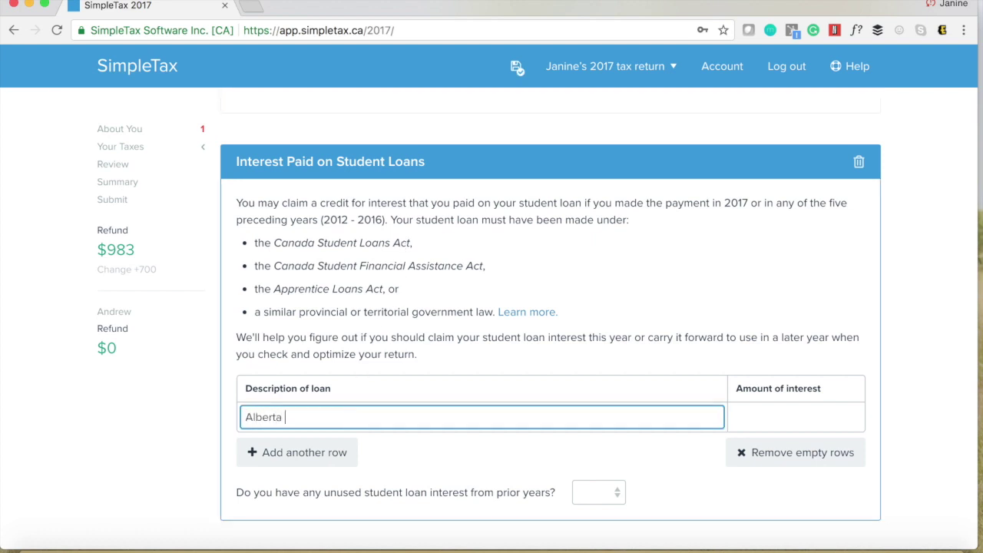
text(Stu)
key(BackSpace)
text(dent)
text( Loan)
click(790, 416)
text(200)
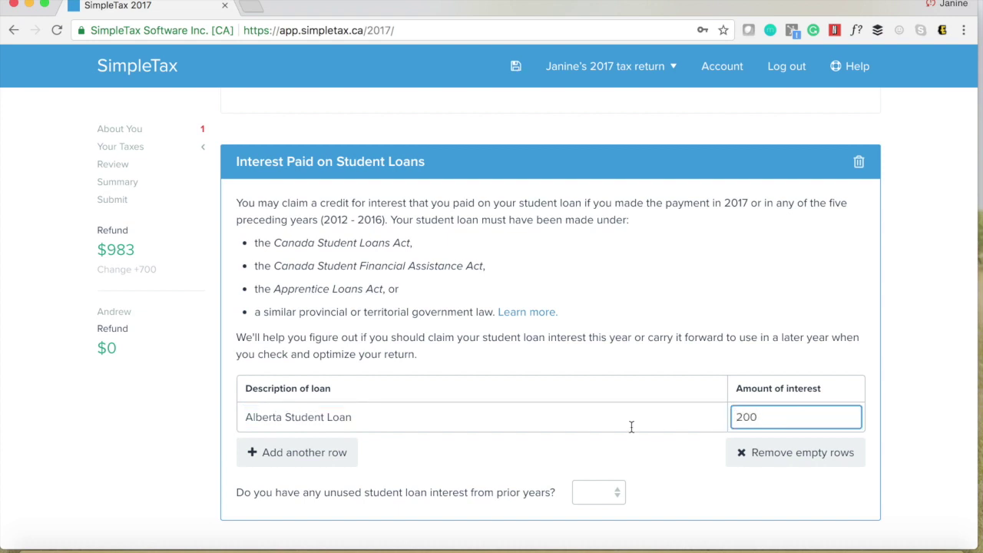
click(569, 473)
Step: Answer No to unused student loan interest from prior years
scroll(568, 470, down, 2)
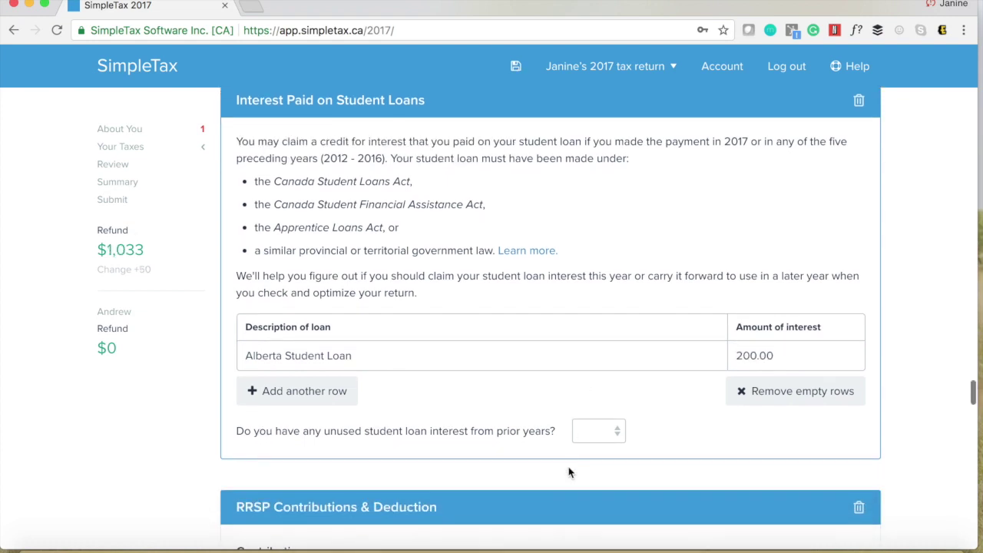
click(578, 436)
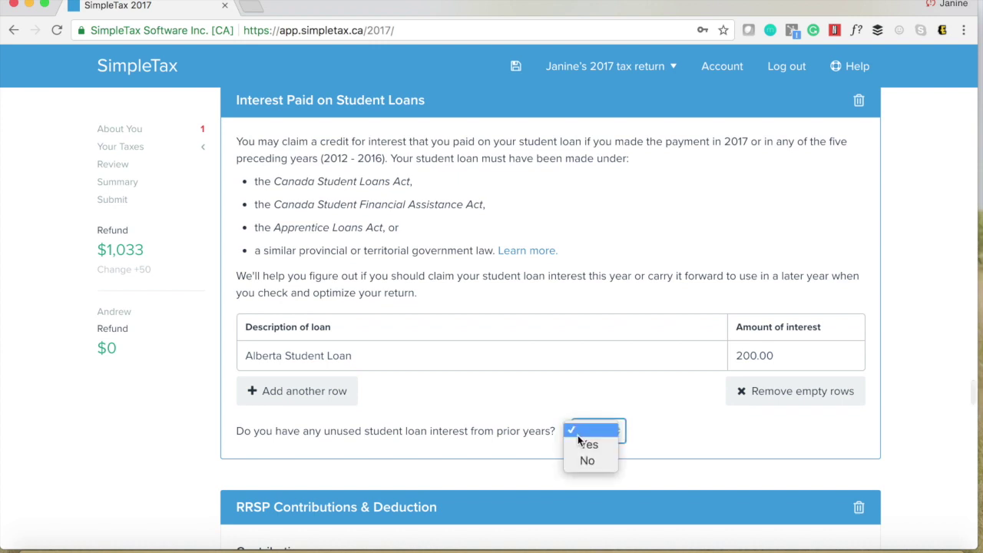
click(581, 463)
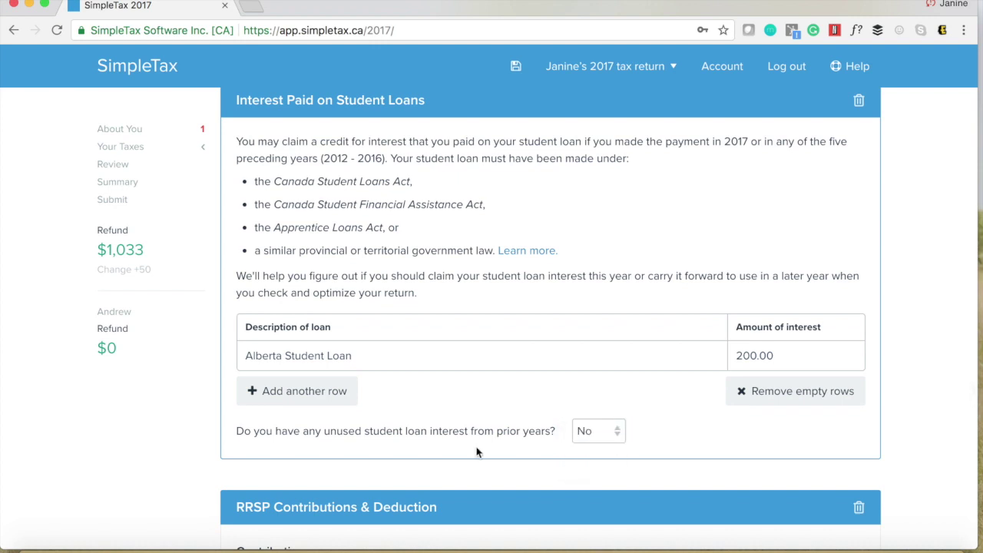
scroll(477, 452, down, 3)
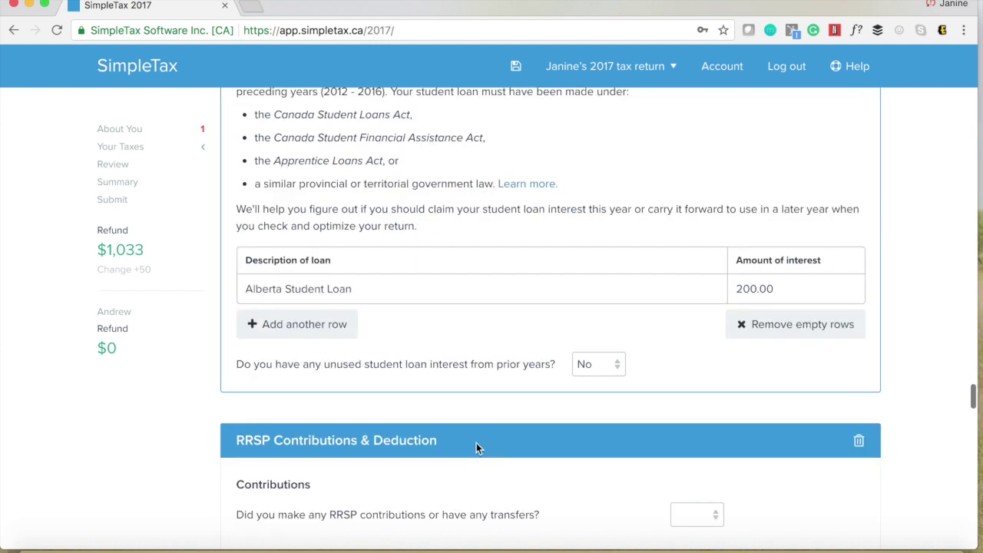
scroll(476, 449, down, 1)
scroll(476, 449, down, 3)
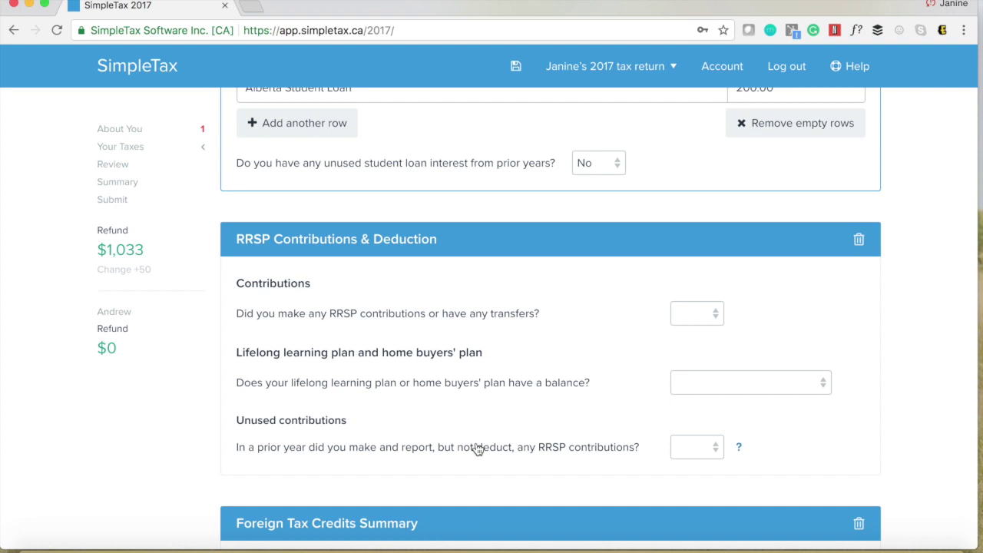
Step: Answer Yes to RRSP contributions and choose the March 2–December 31, 2017 type
click(710, 318)
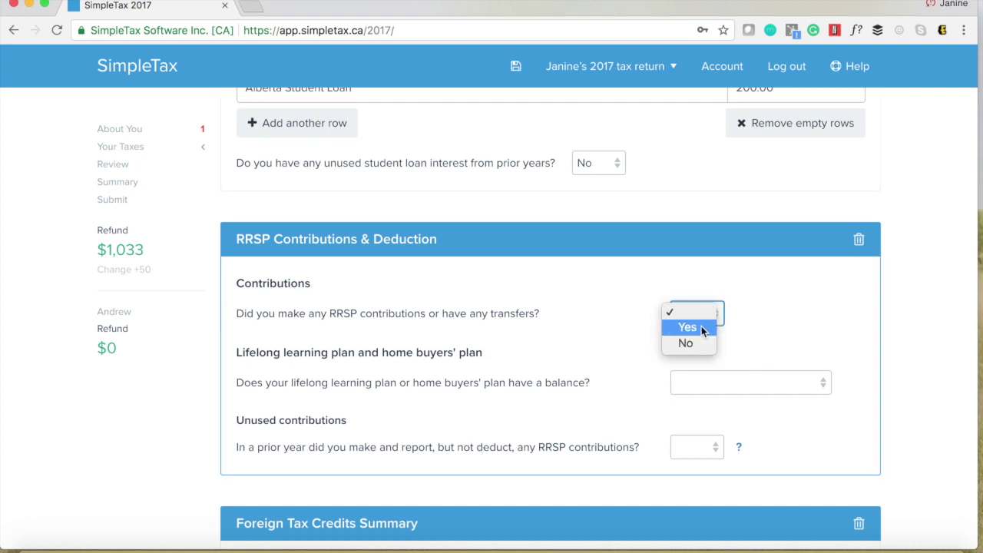
click(701, 328)
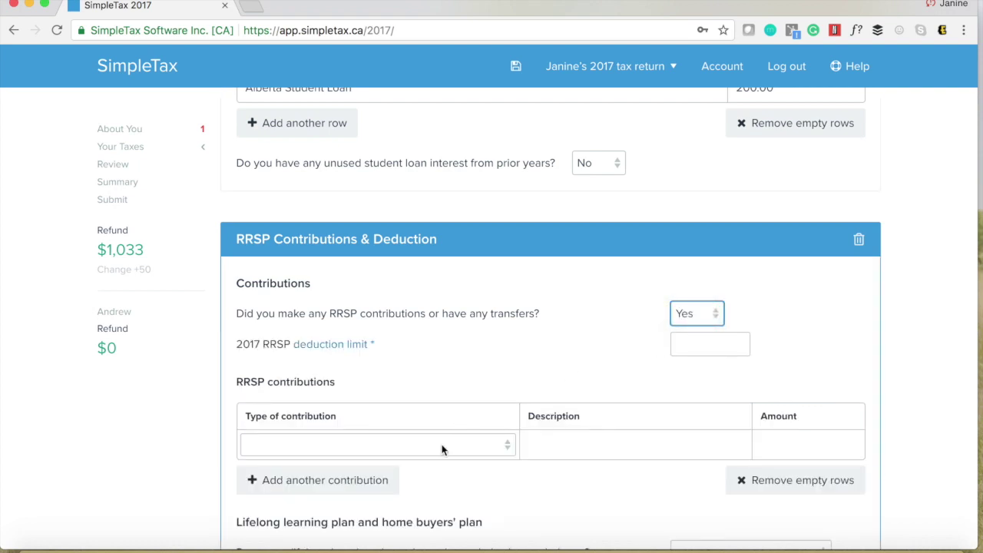
click(443, 450)
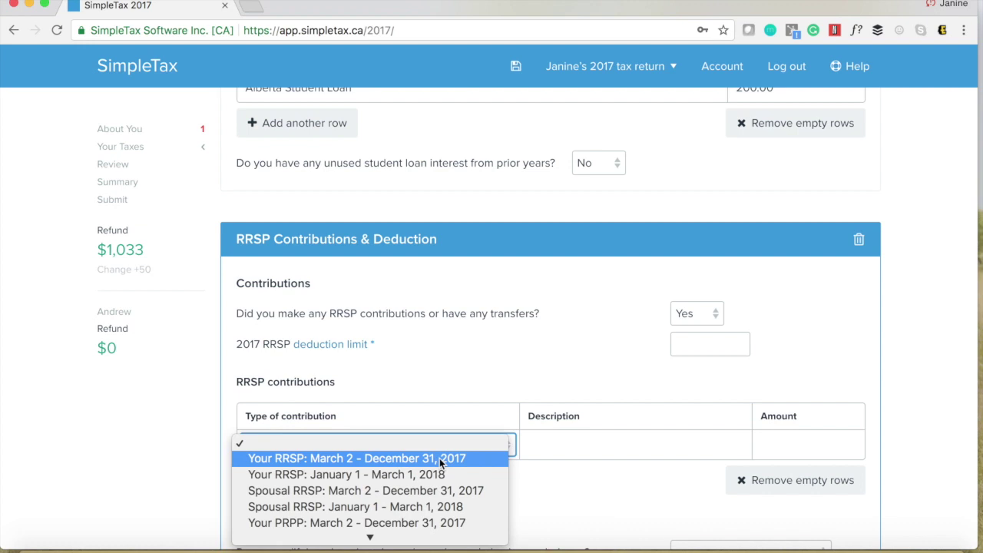
click(440, 458)
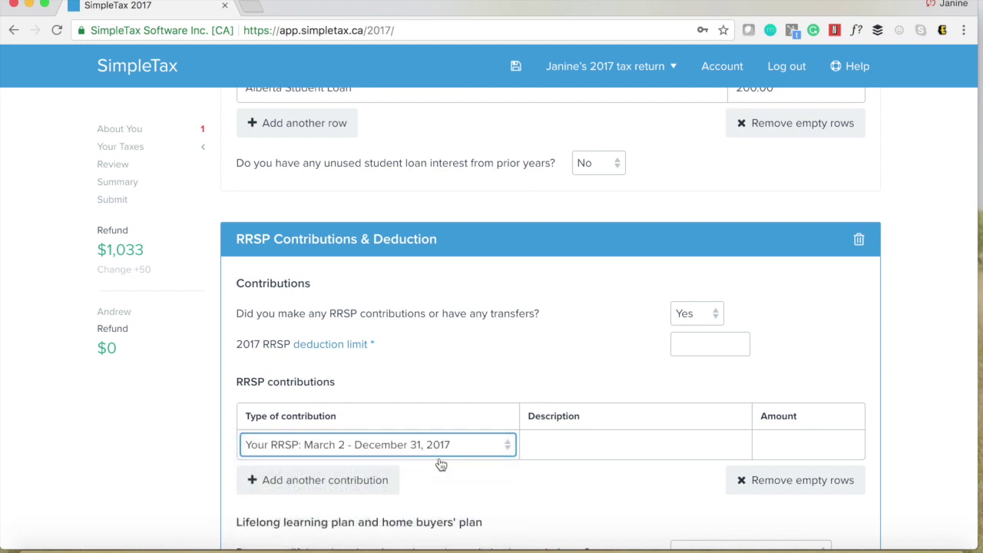
Step: Enter a 500 Questrade RRSP contribution and view help on finding the deduction limit
click(532, 448)
text(T)
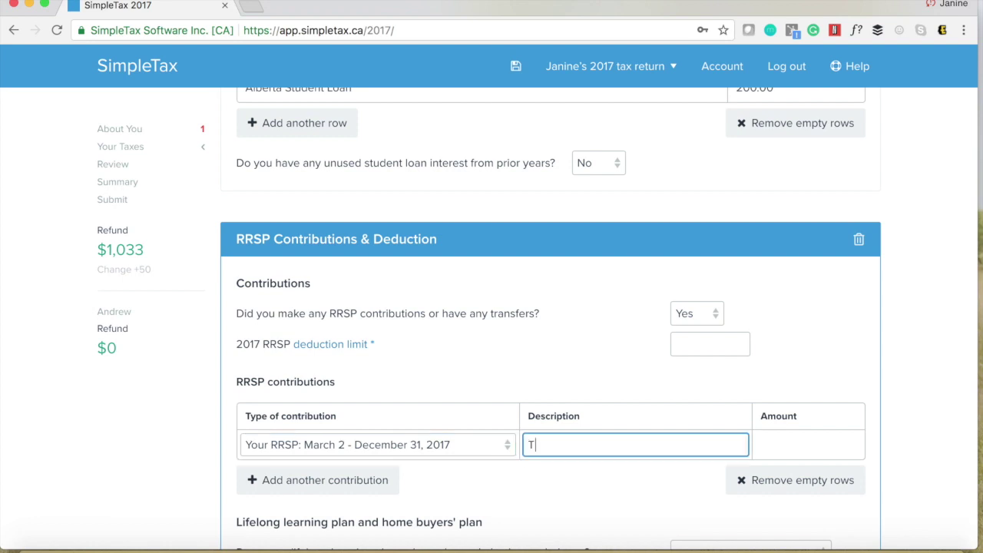
text(Questrade)
key(Tab)
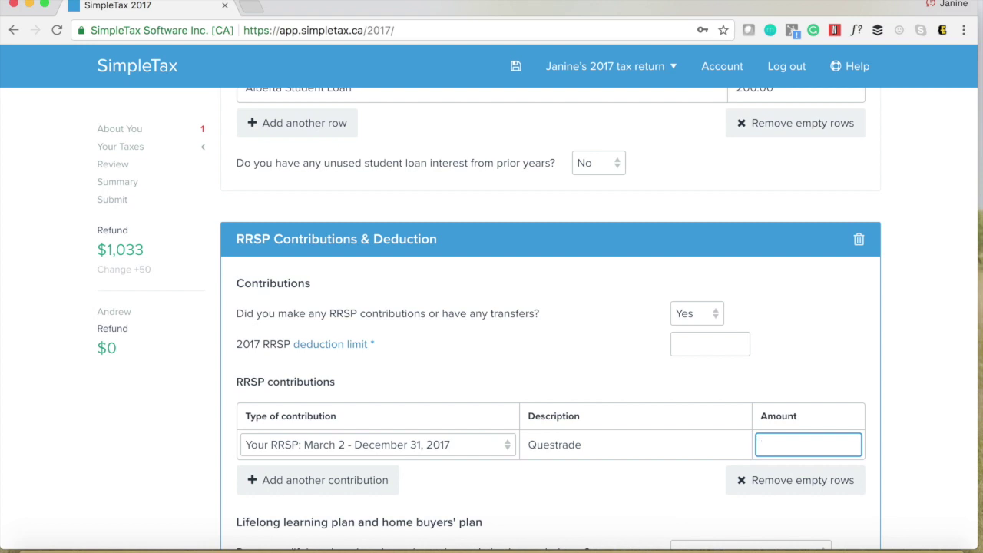
text(500)
click(500, 498)
scroll(500, 498, down, 3)
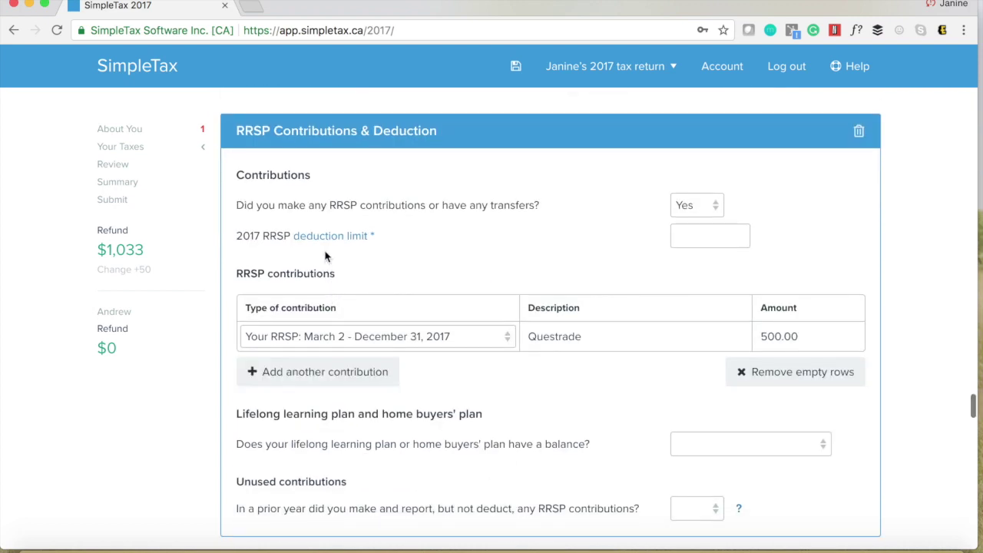
click(322, 244)
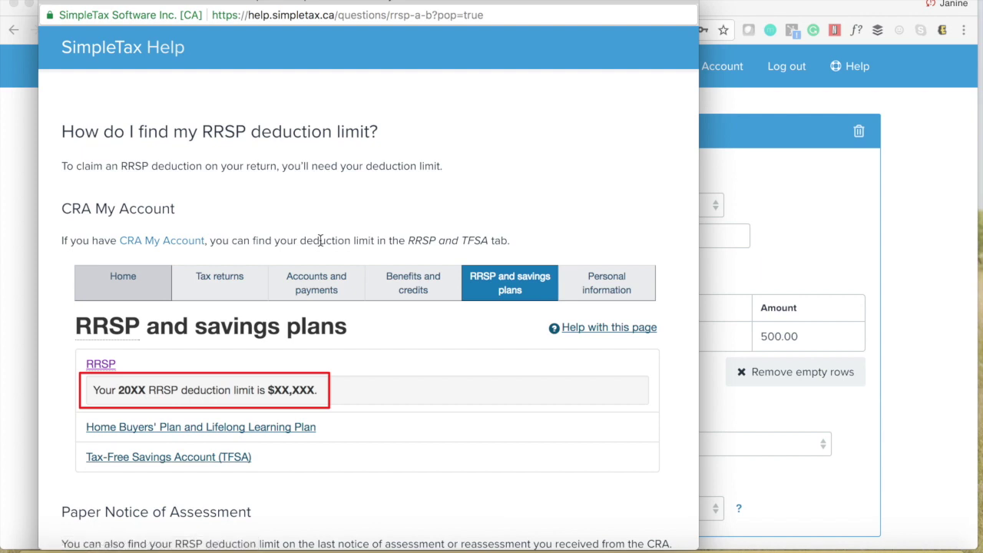
Step: Close the help and enter 19,205 as the 2017 RRSP deduction limit
scroll(321, 241, down, 1)
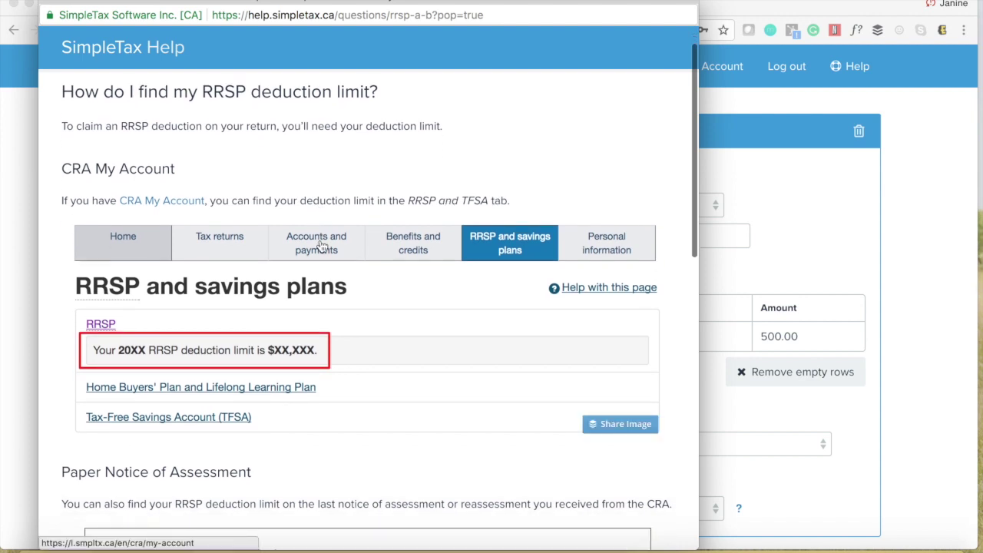
key(super+w)
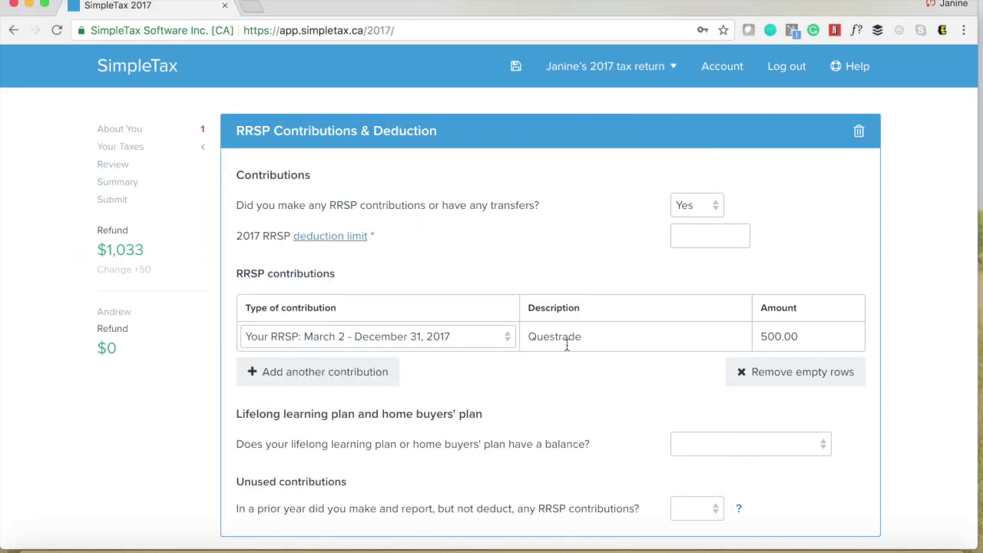
click(696, 238)
text(19,)
text(205)
click(628, 255)
scroll(628, 256, down, 1)
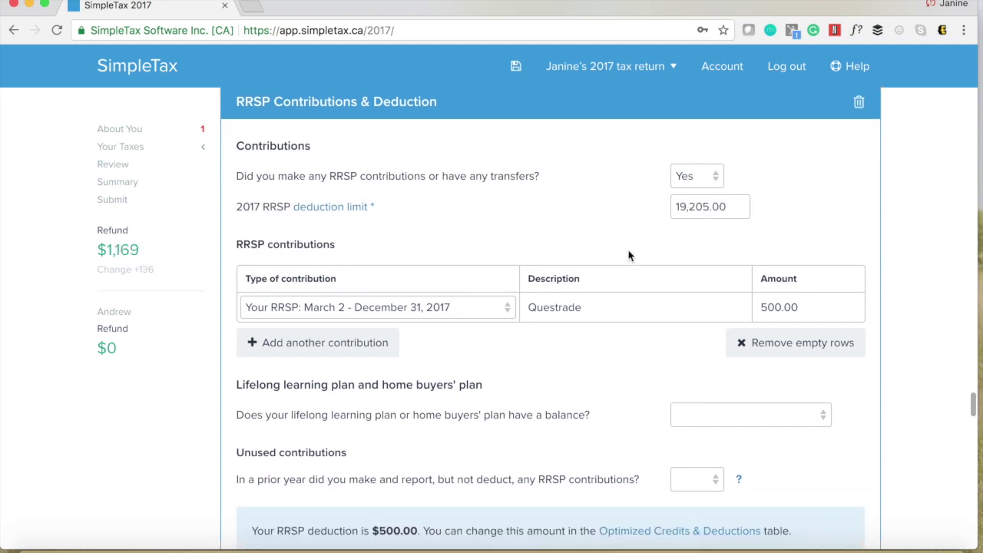
Step: Answer No to prior-year RRSP contributions reported but not deducted
scroll(629, 256, down, 1)
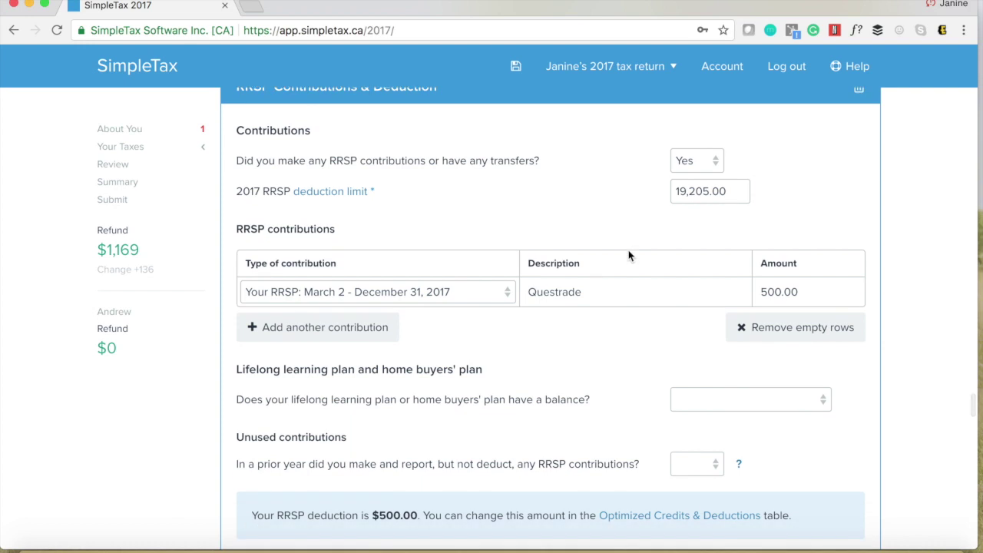
scroll(629, 256, down, 2)
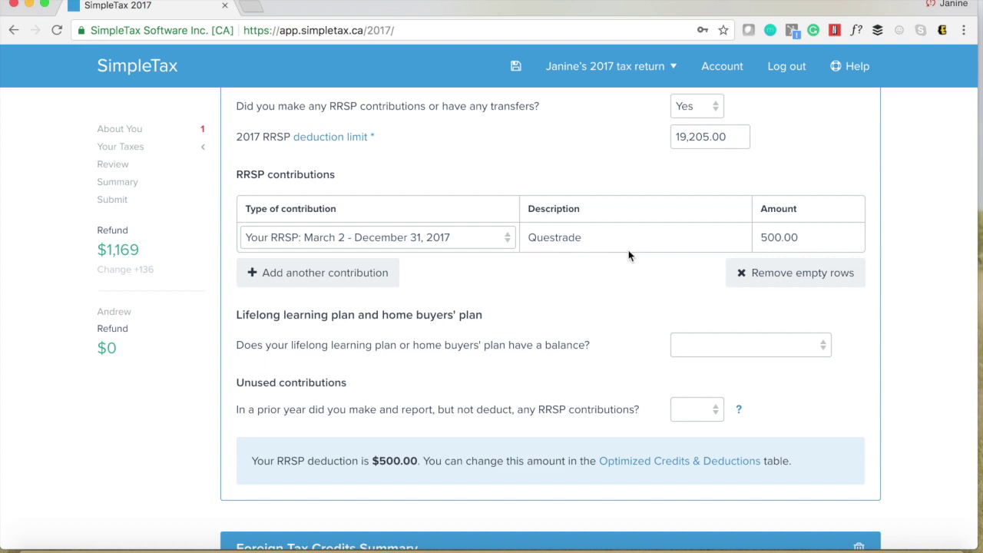
scroll(629, 256, down, 1)
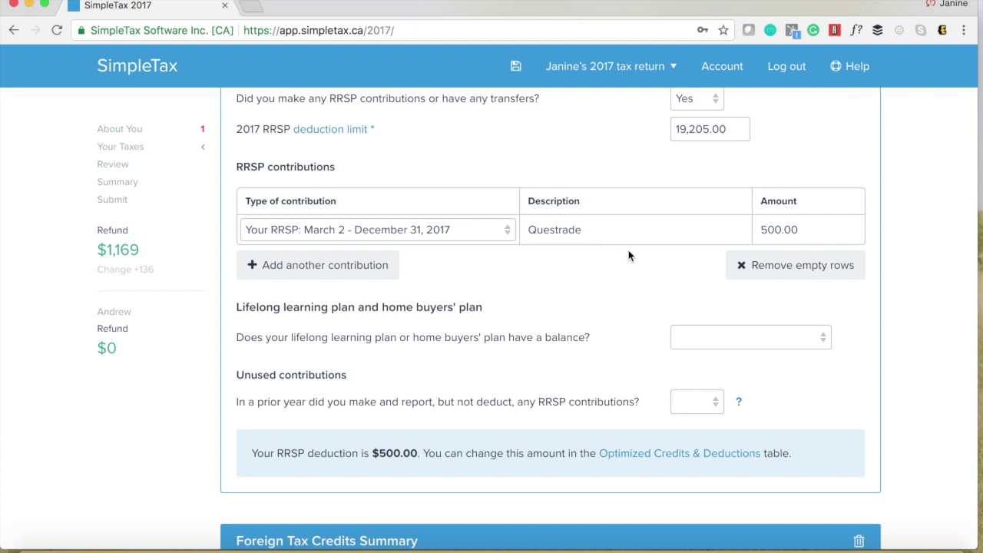
scroll(628, 256, down, 5)
click(696, 347)
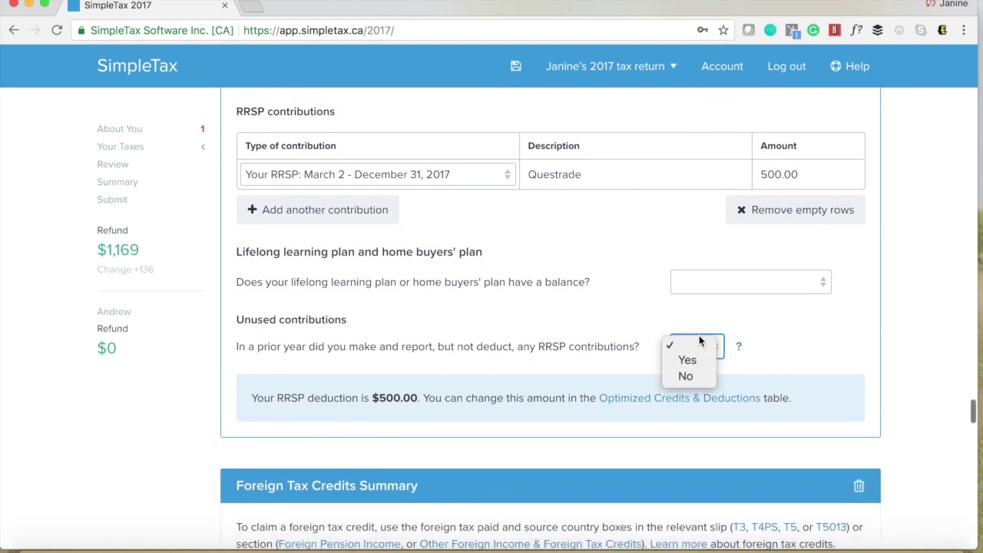
click(687, 381)
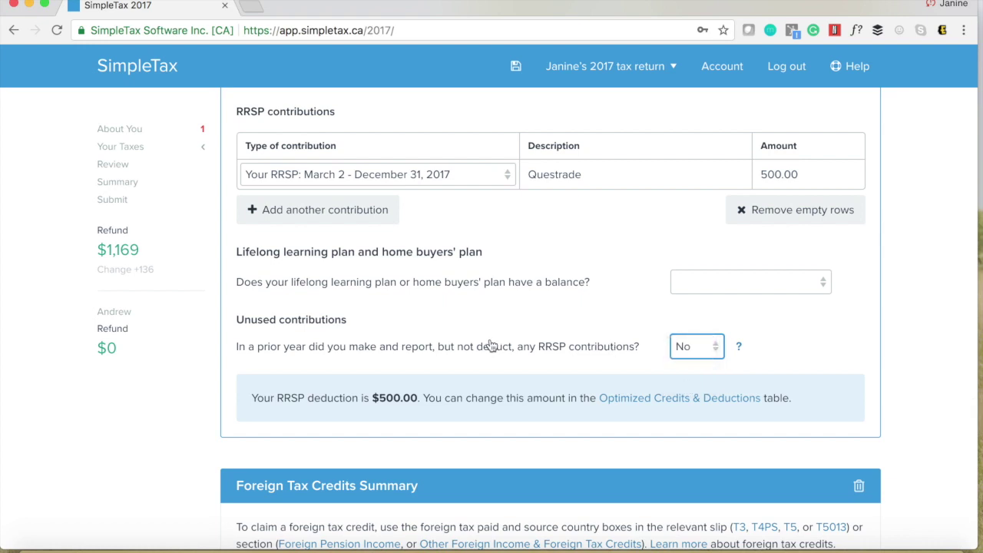
click(739, 288)
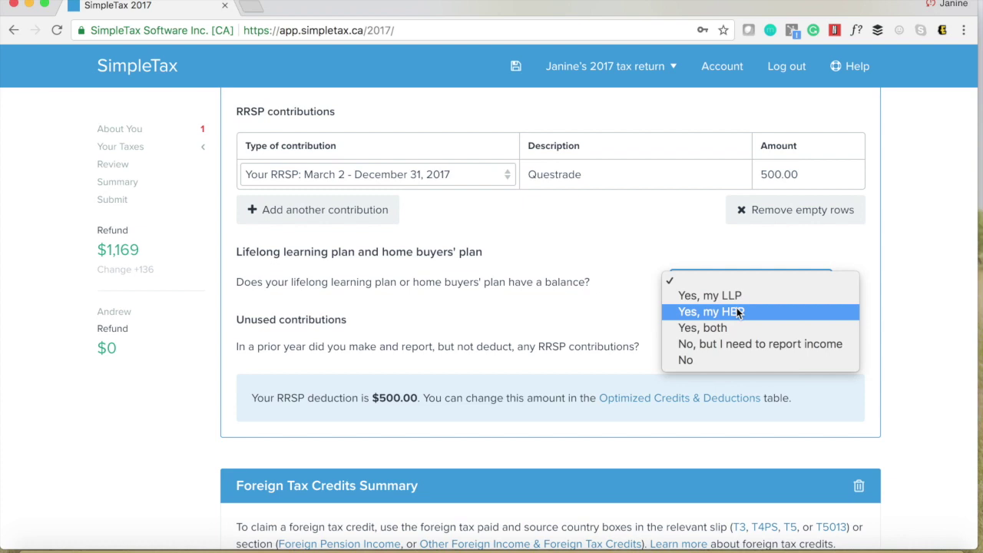
Step: Answer No to having a lifelong learning or home buyers' plan balance
click(719, 361)
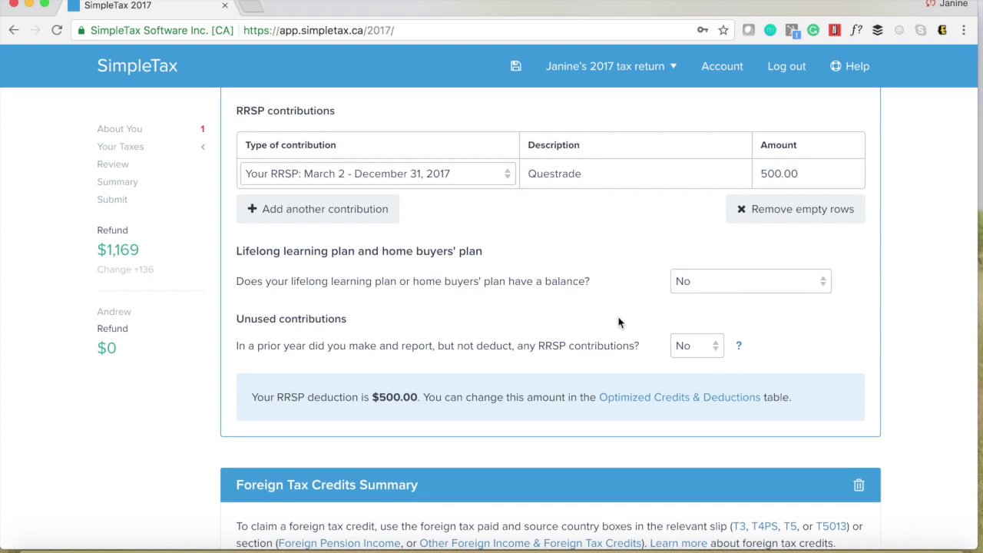
scroll(620, 322, down, 1)
scroll(619, 321, down, 1)
scroll(619, 317, down, 2)
scroll(620, 317, down, 1)
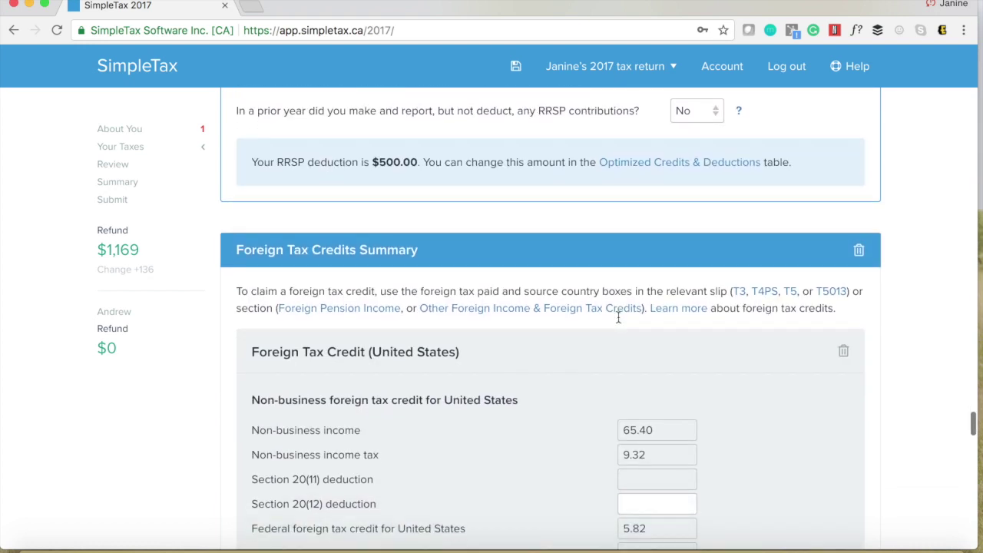
scroll(292, 246, up, 5)
scroll(285, 246, down, 1)
Step: Go to the Business Income section through the Your Taxes sidebar list
scroll(297, 248, down, 1)
scroll(298, 247, down, 1)
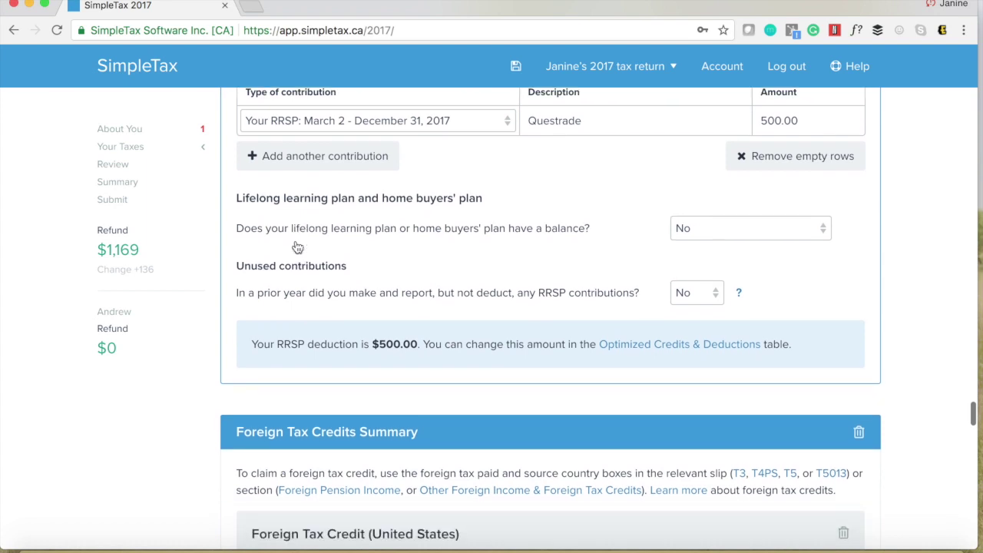
scroll(297, 247, down, 1)
scroll(297, 246, down, 1)
scroll(296, 245, down, 1)
scroll(295, 245, down, 1)
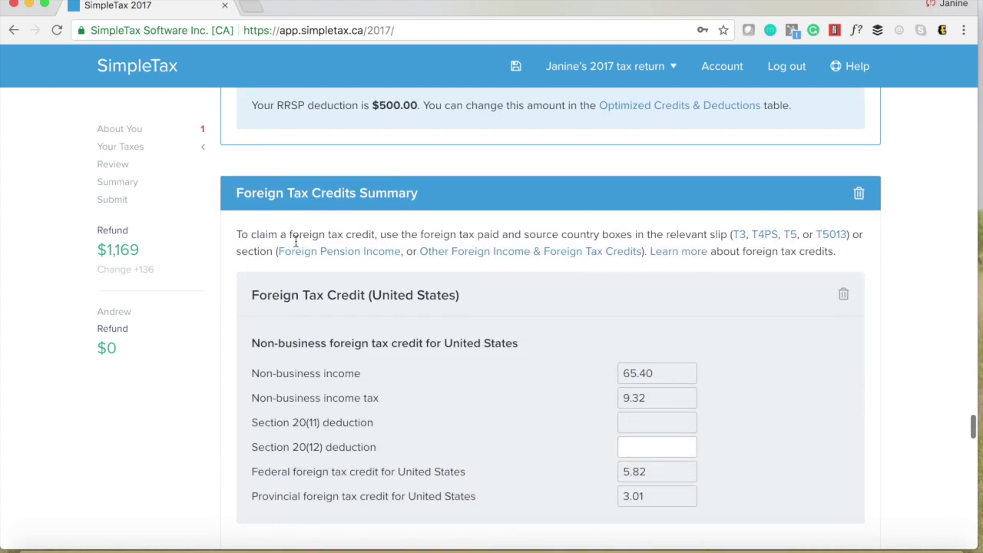
scroll(297, 246, down, 1)
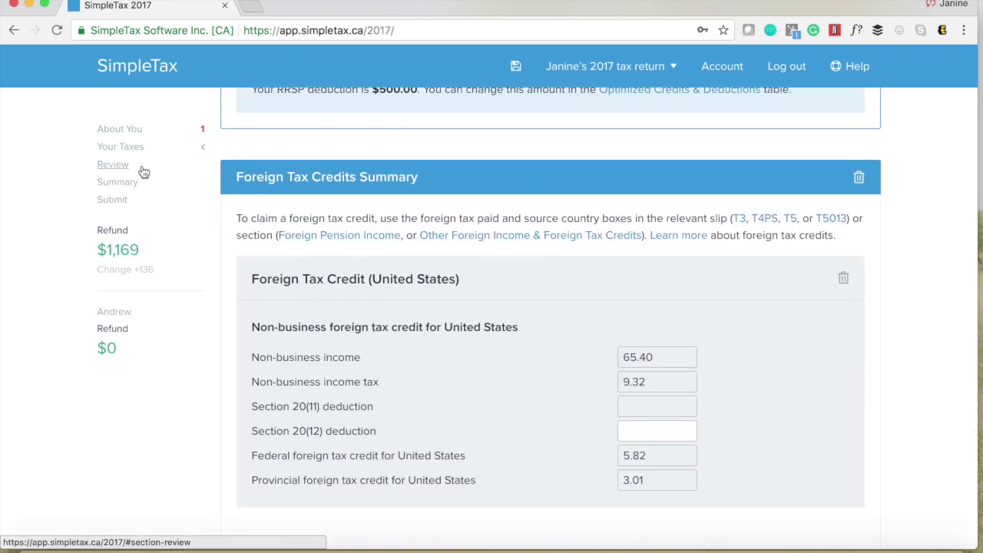
click(204, 151)
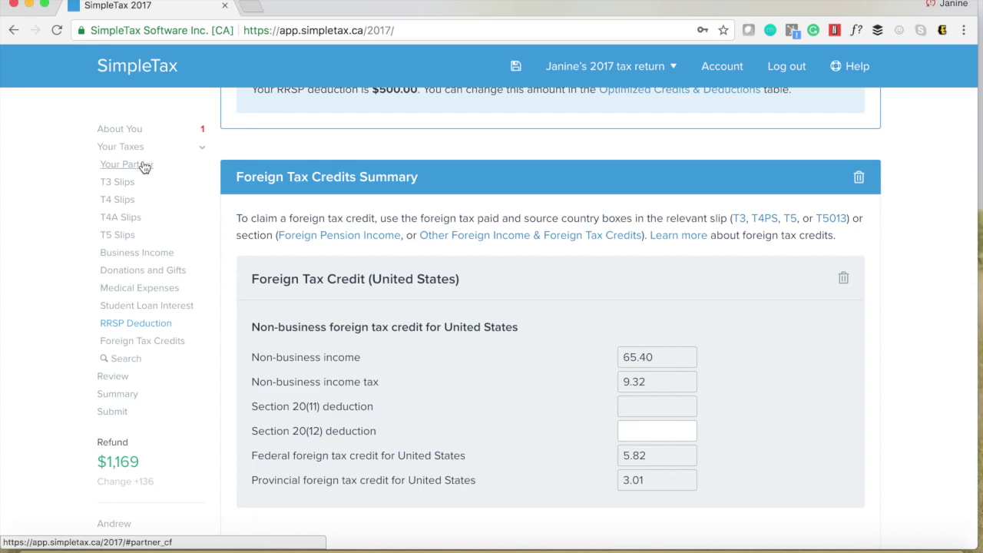
click(131, 257)
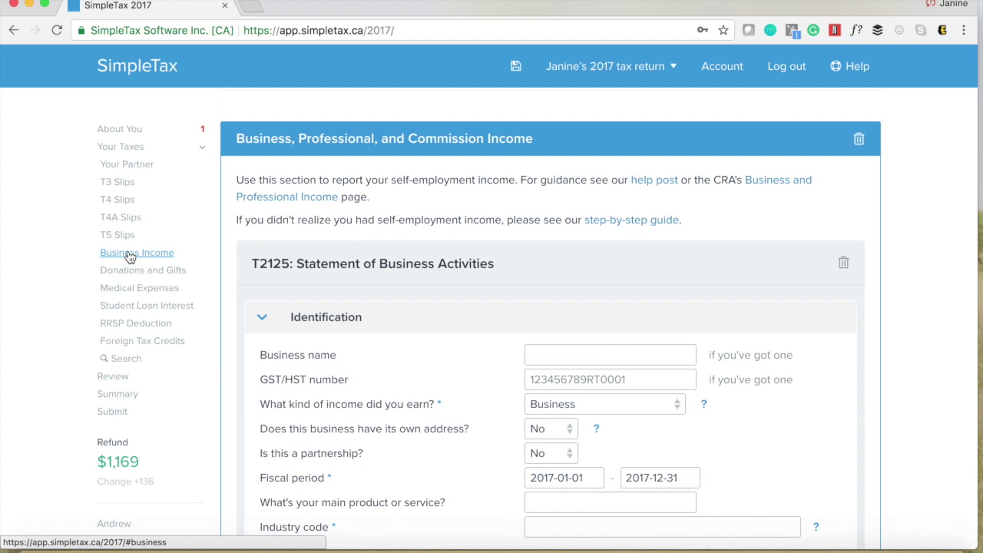
Step: Enter ABC as the T2125 business name and scroll toward Income & Expenses
click(553, 350)
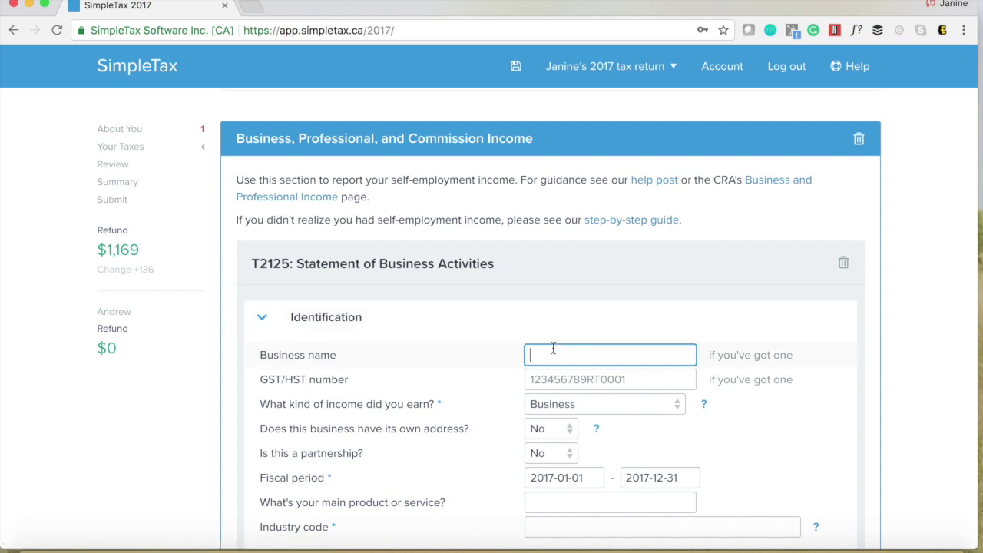
text(ABC)
scroll(599, 311, down, 1)
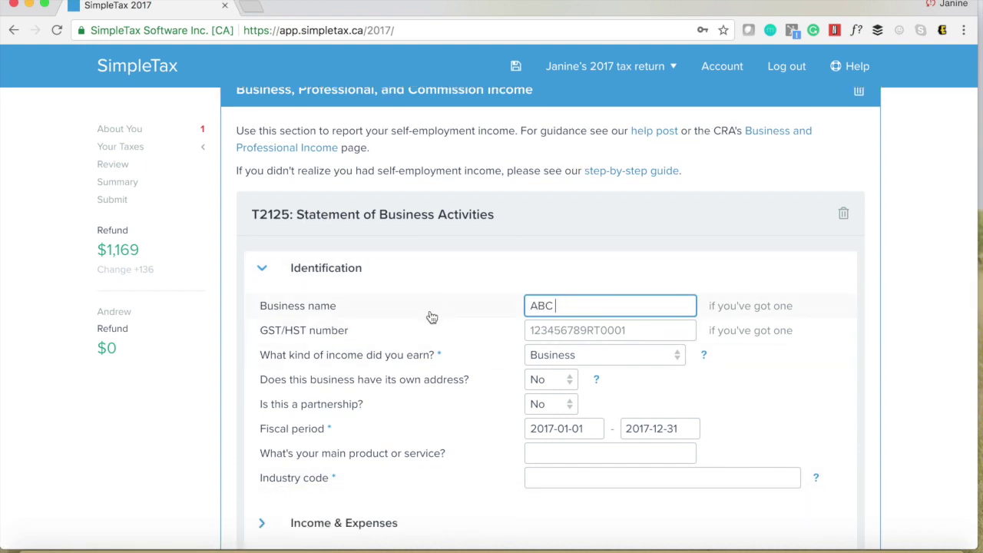
scroll(432, 318, down, 2)
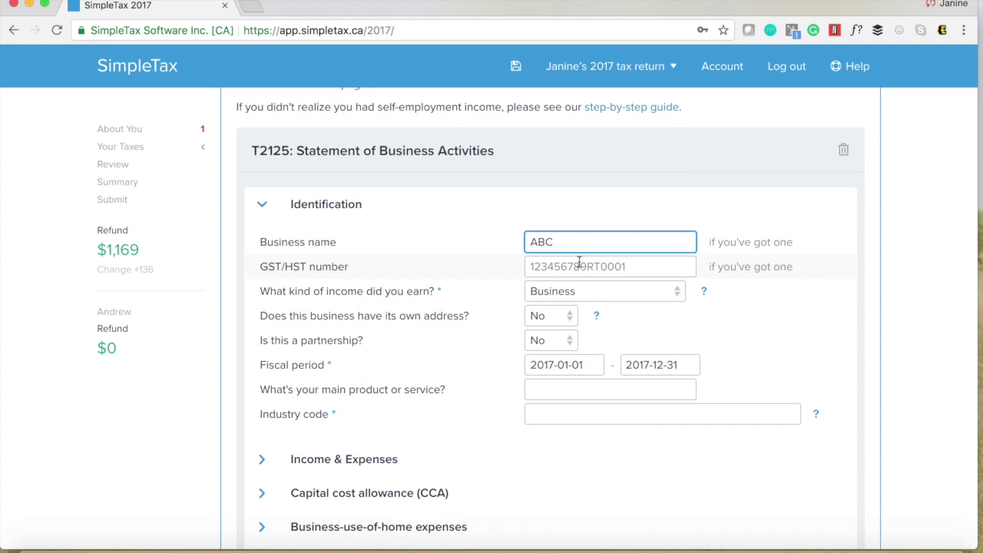
scroll(580, 261, down, 1)
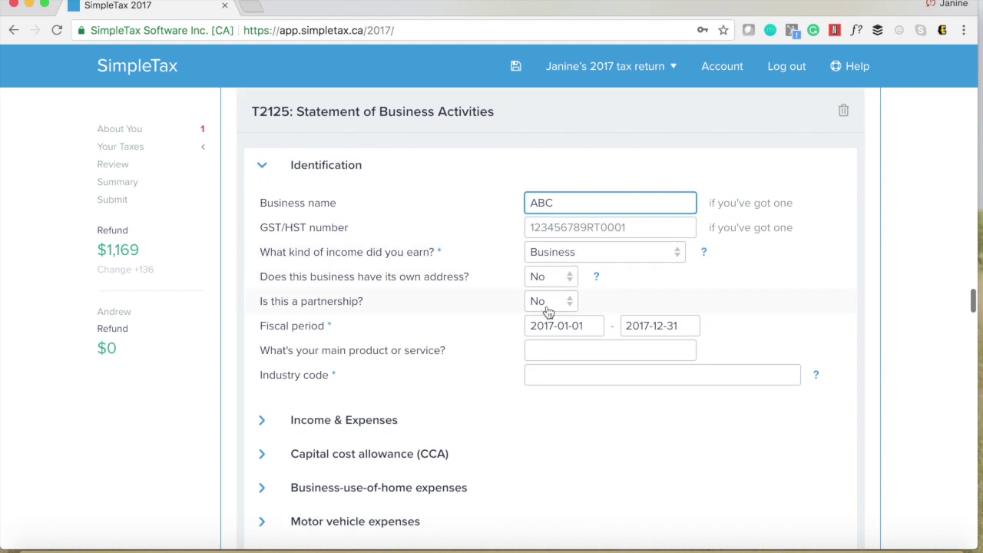
scroll(561, 380, down, 1)
scroll(562, 379, down, 1)
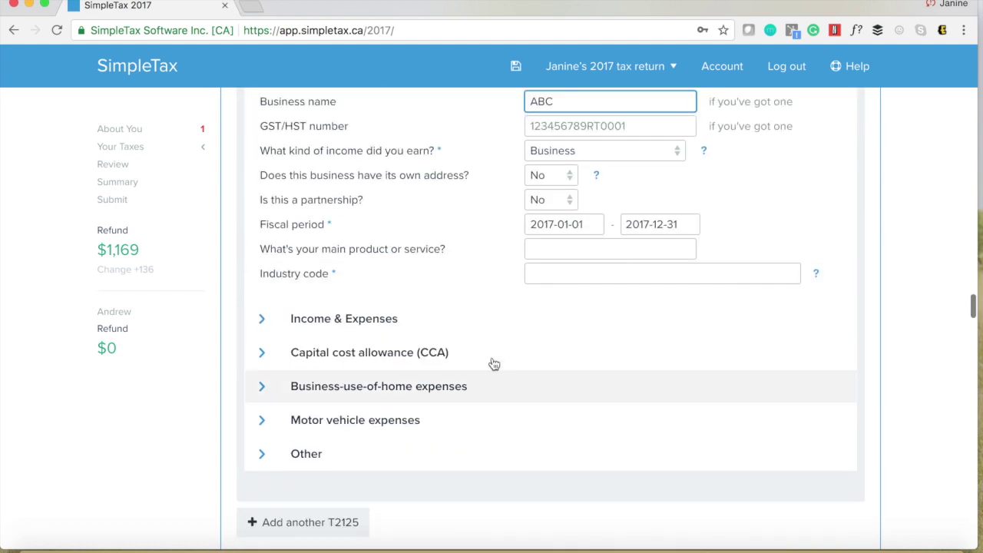
Step: Enter 50,000 gross sales under Income & Expenses and scroll down to Expenses
click(382, 328)
scroll(383, 328, down, 1)
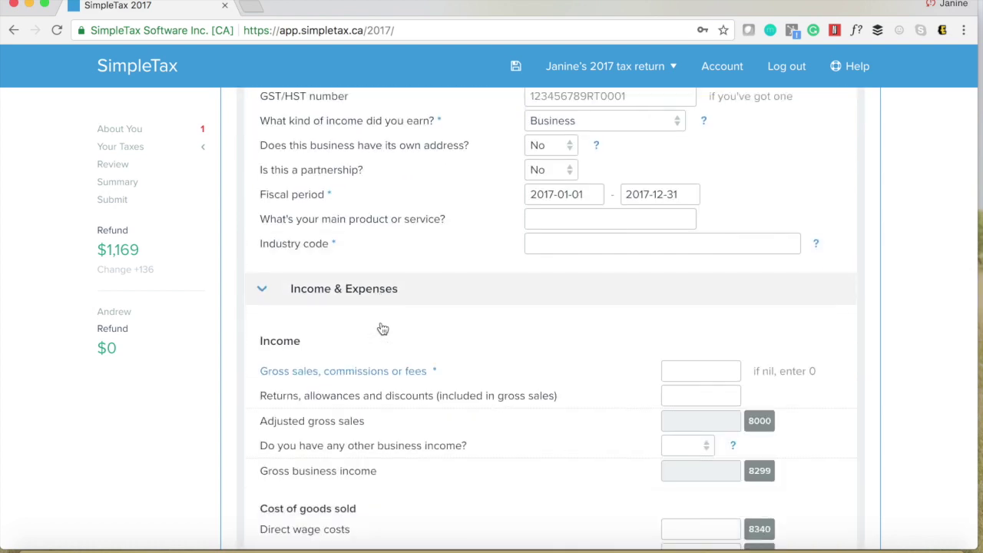
scroll(382, 328, down, 2)
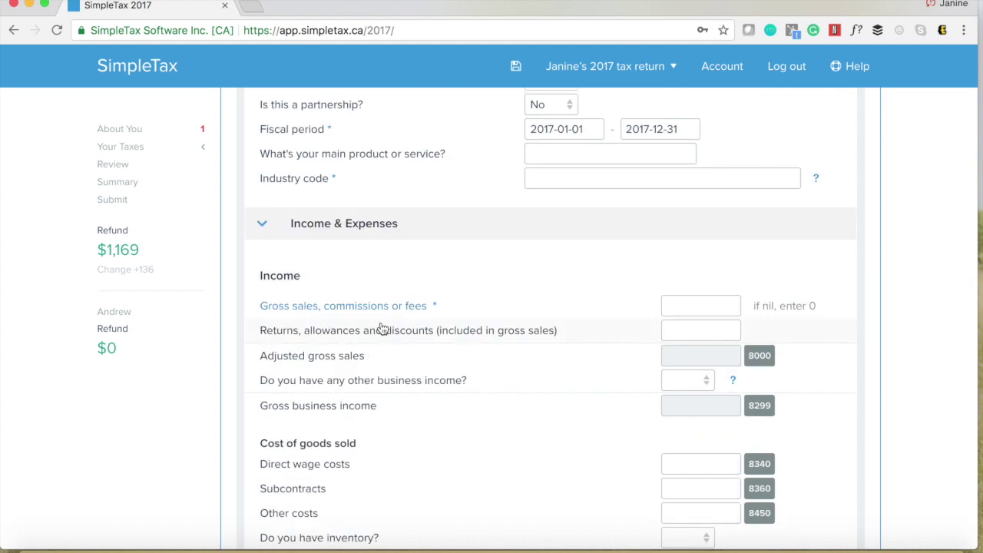
click(691, 307)
text(50,000)
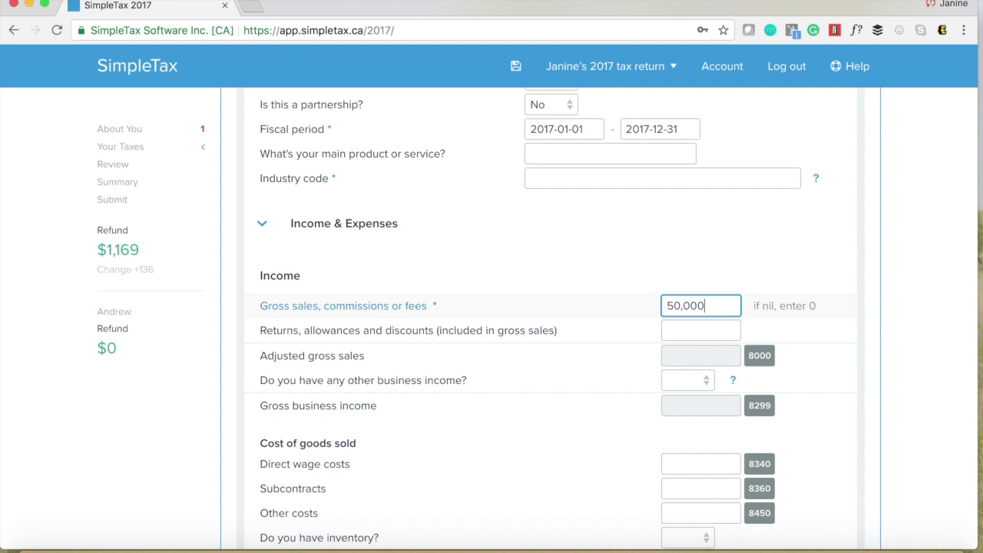
click(632, 358)
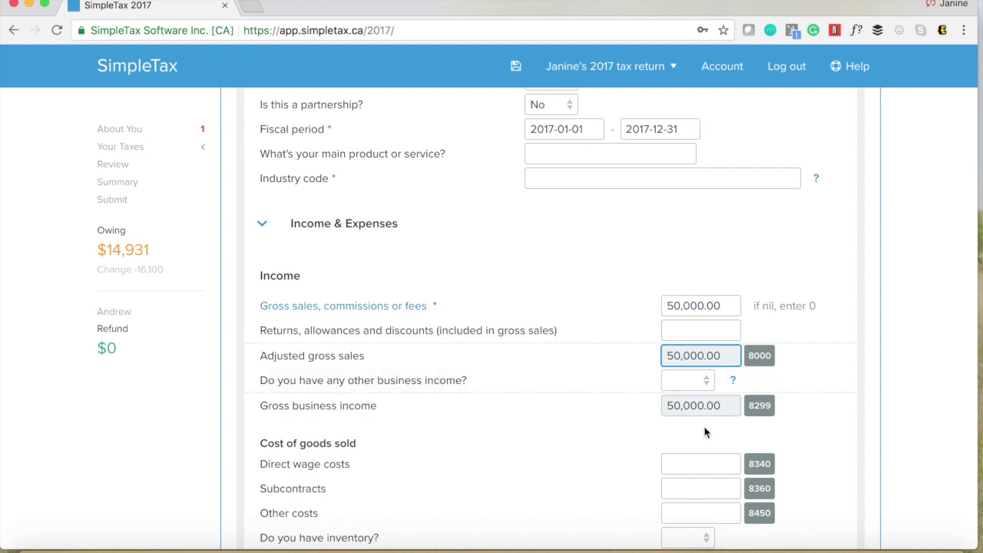
scroll(675, 424, down, 3)
scroll(674, 423, down, 4)
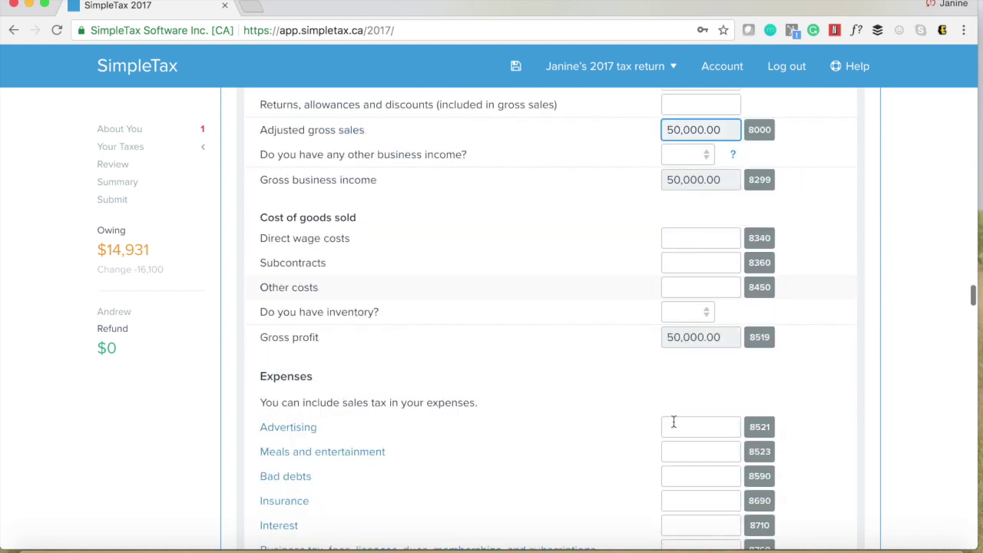
scroll(674, 423, down, 2)
Step: Enter 1,000 for advertising and 1,000 for meals and entertainment
click(696, 339)
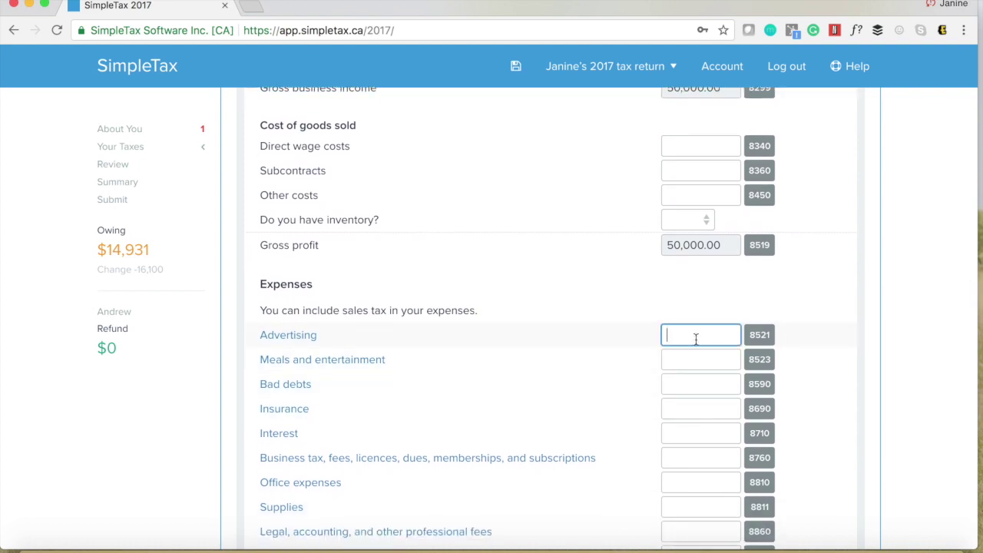
text(1,00)
text(0)
click(690, 365)
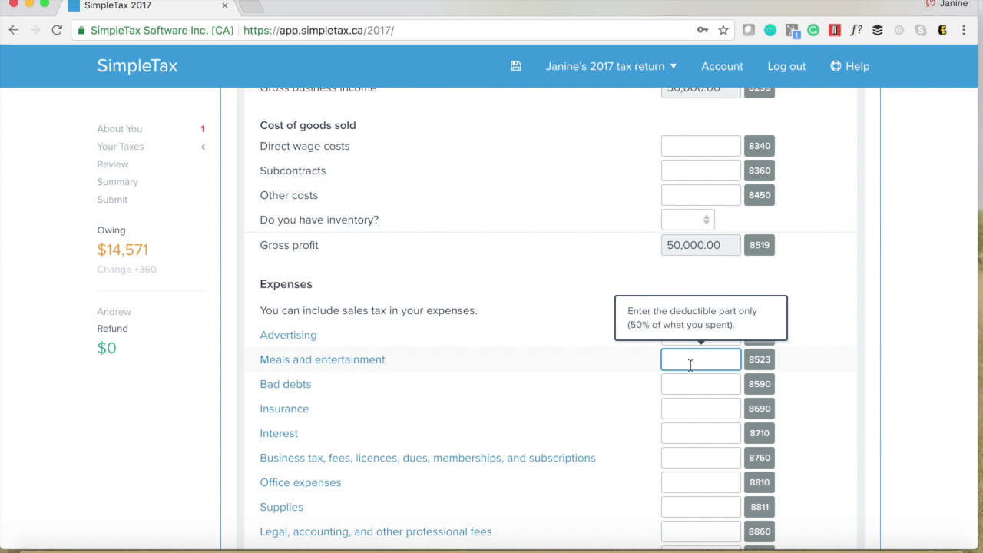
text(1,)
text(000)
Step: Enter 500 for insurance and 600 for office expenses
click(690, 411)
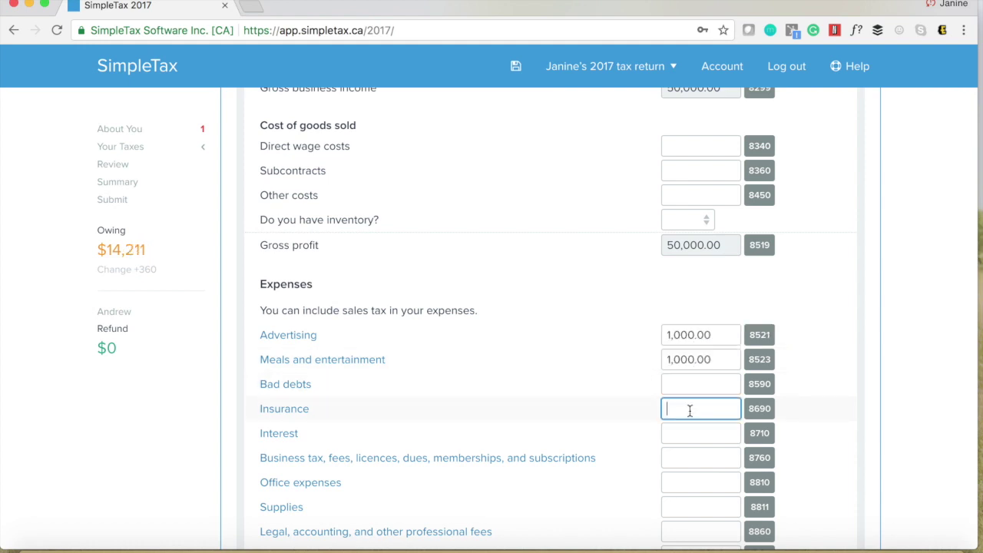
text(500)
key(Tab)
scroll(620, 441, down, 1)
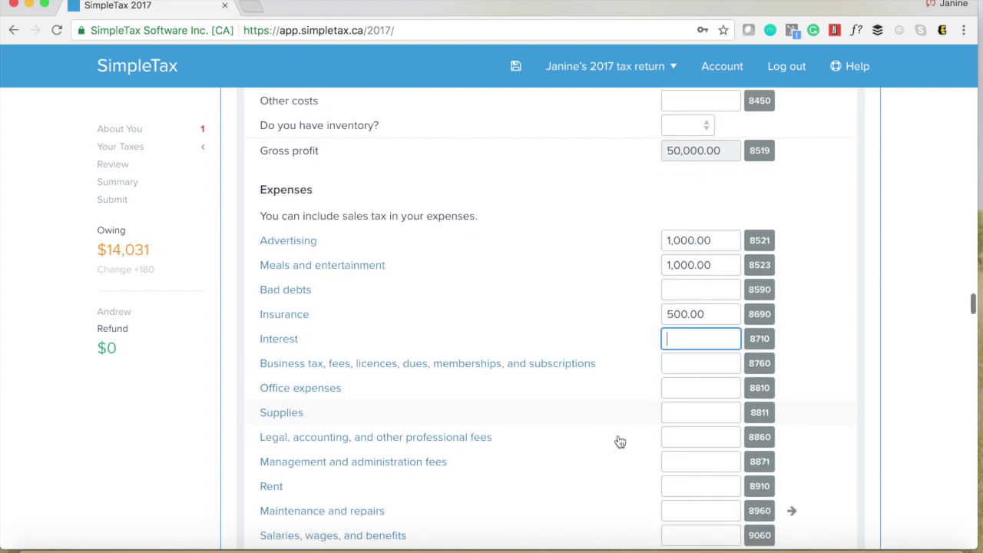
scroll(620, 442, down, 1)
scroll(620, 442, down, 1)
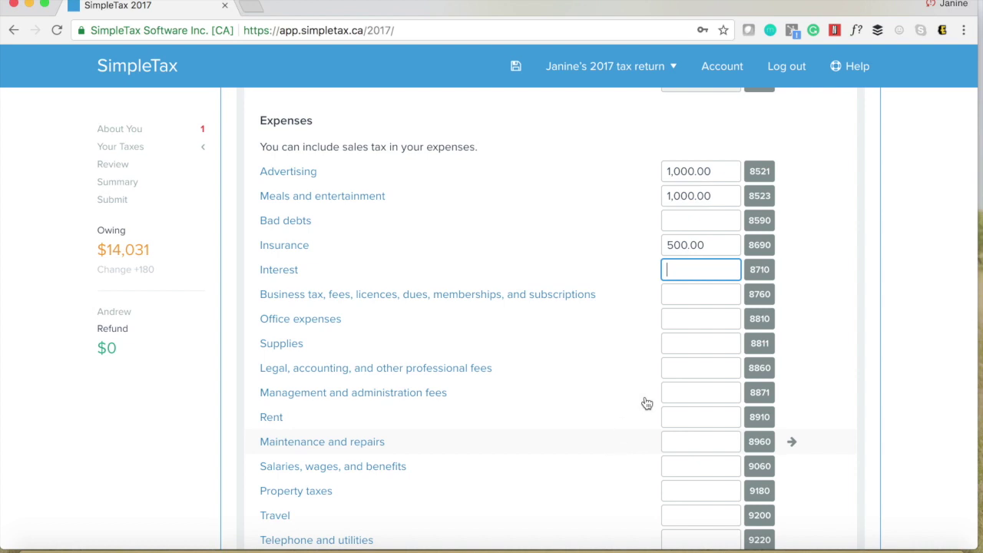
click(676, 319)
text(600)
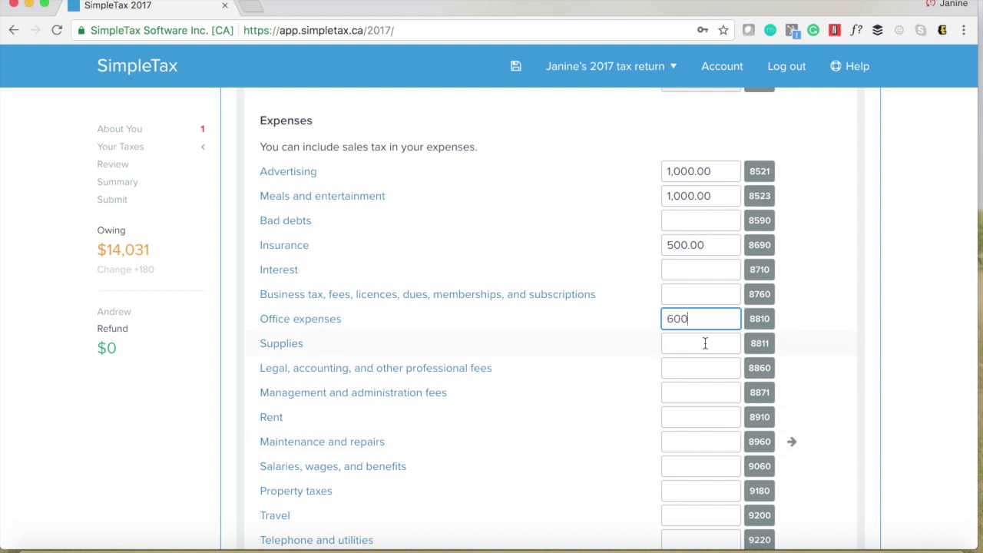
scroll(704, 343, down, 1)
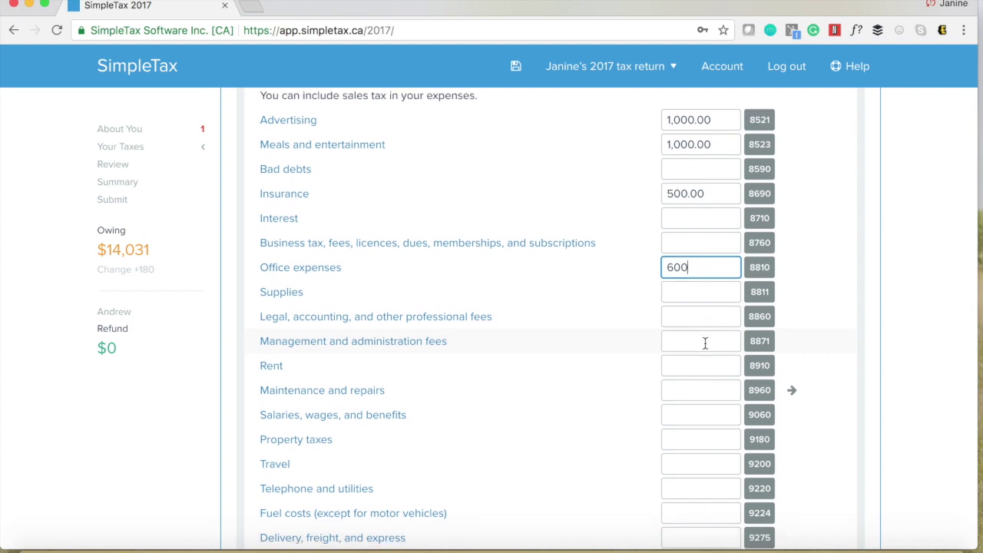
scroll(705, 343, down, 1)
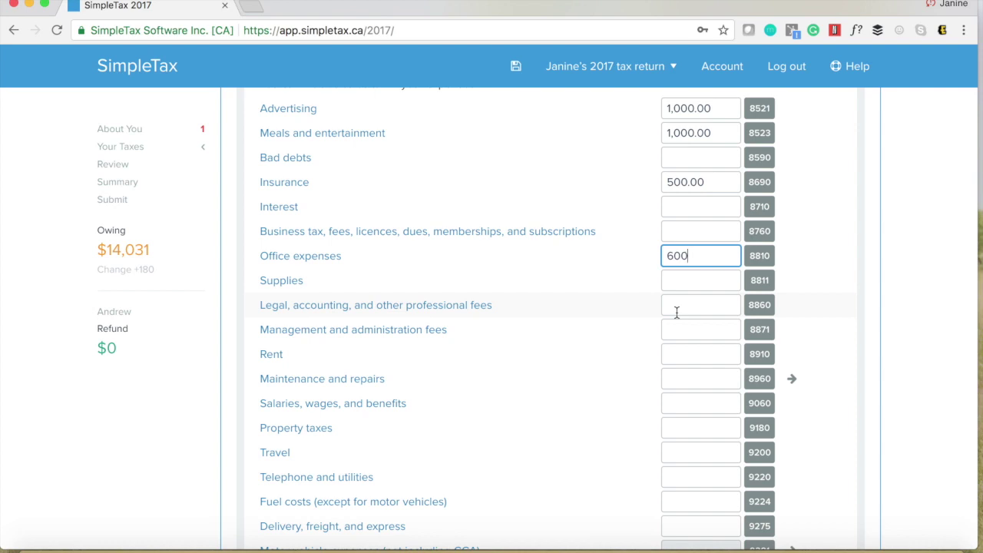
click(677, 312)
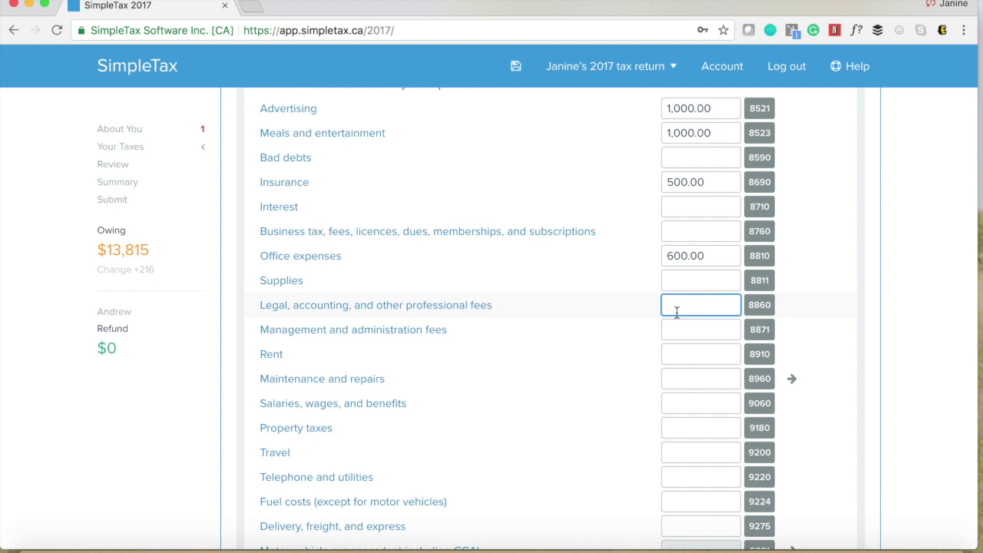
Step: Enter 2,000 in legal, accounting and professional fees
text(2,000)
click(676, 352)
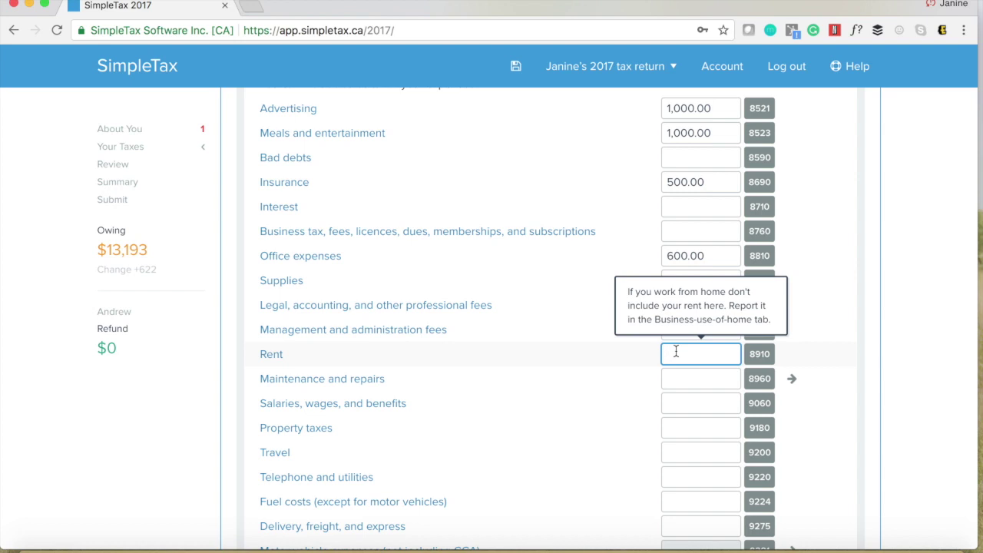
scroll(676, 351, down, 1)
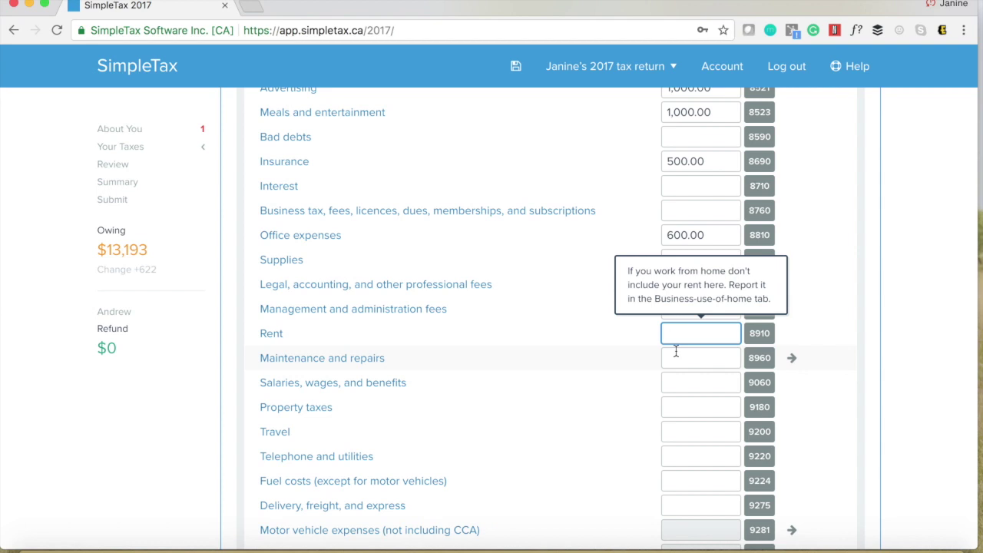
scroll(676, 351, down, 3)
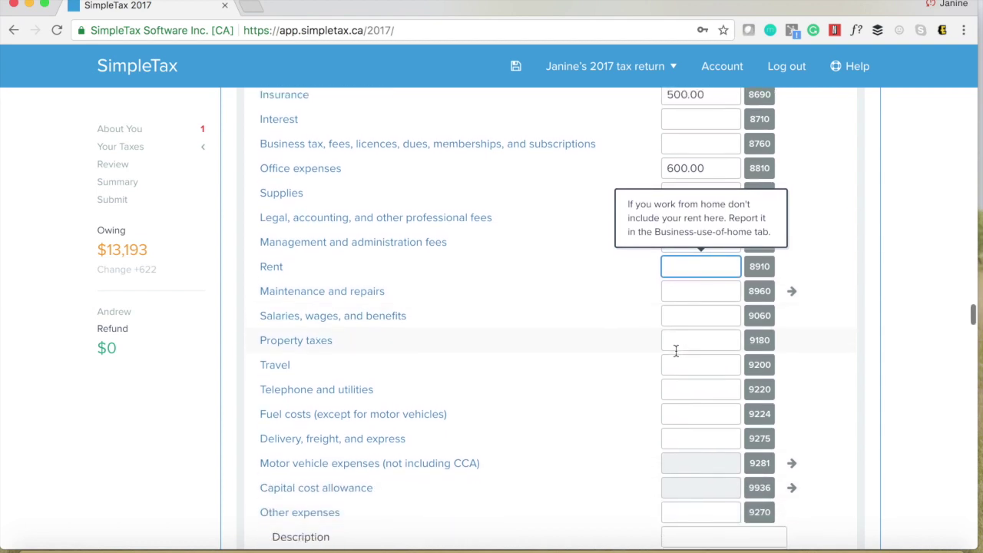
Step: Enter 3,000 for travel, bringing business expenses to 8,100
click(672, 361)
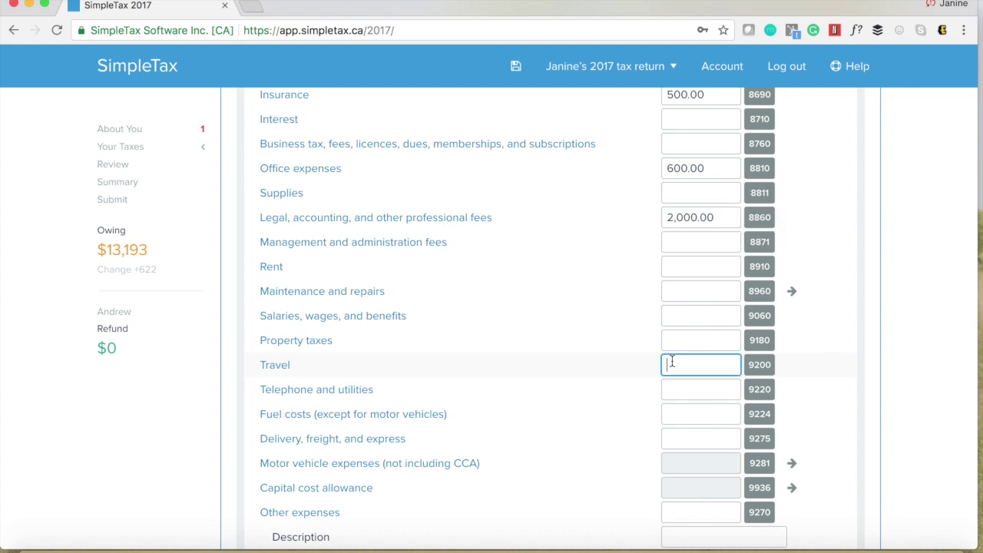
text(3,000)
click(715, 421)
scroll(716, 422, down, 2)
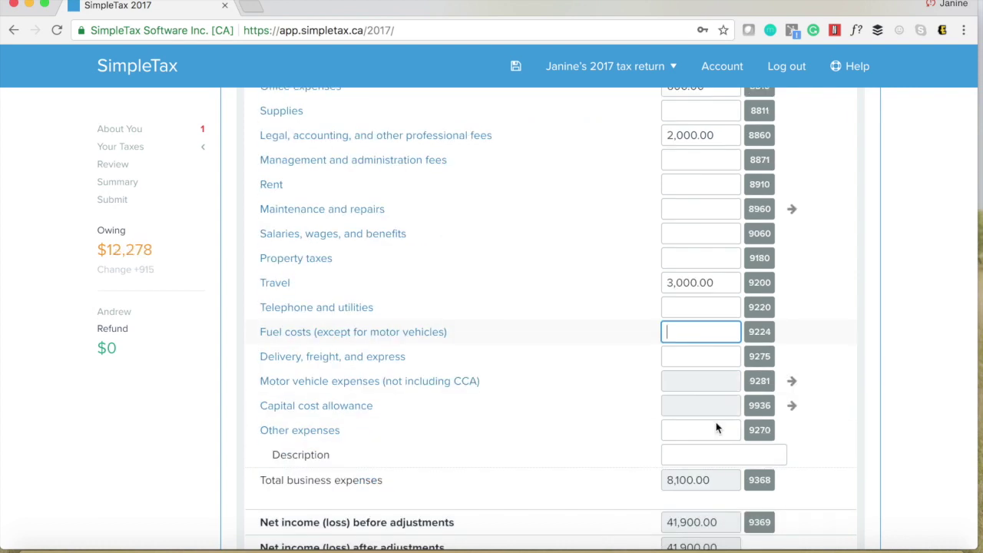
scroll(715, 426, down, 1)
scroll(717, 428, down, 1)
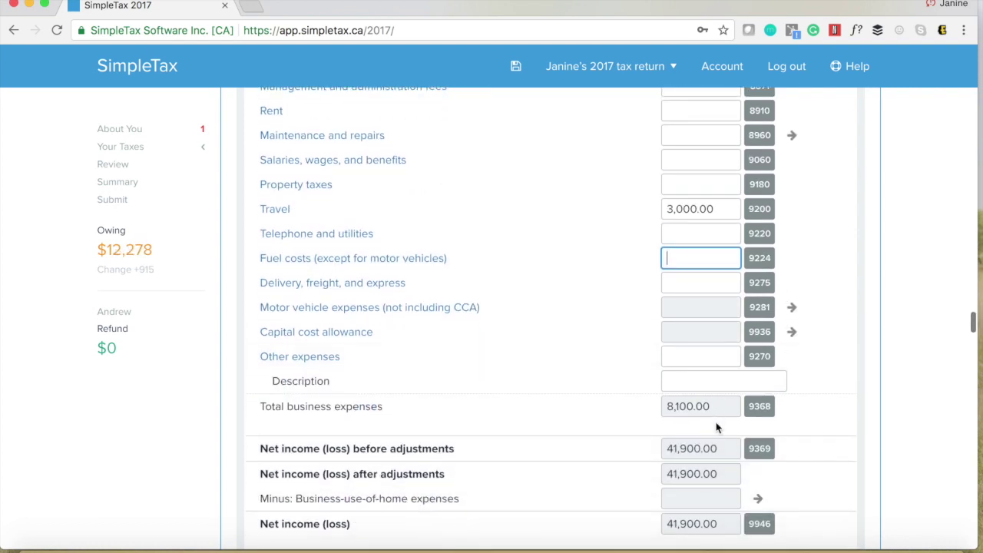
scroll(716, 427, down, 2)
scroll(716, 428, down, 1)
scroll(716, 428, down, 1)
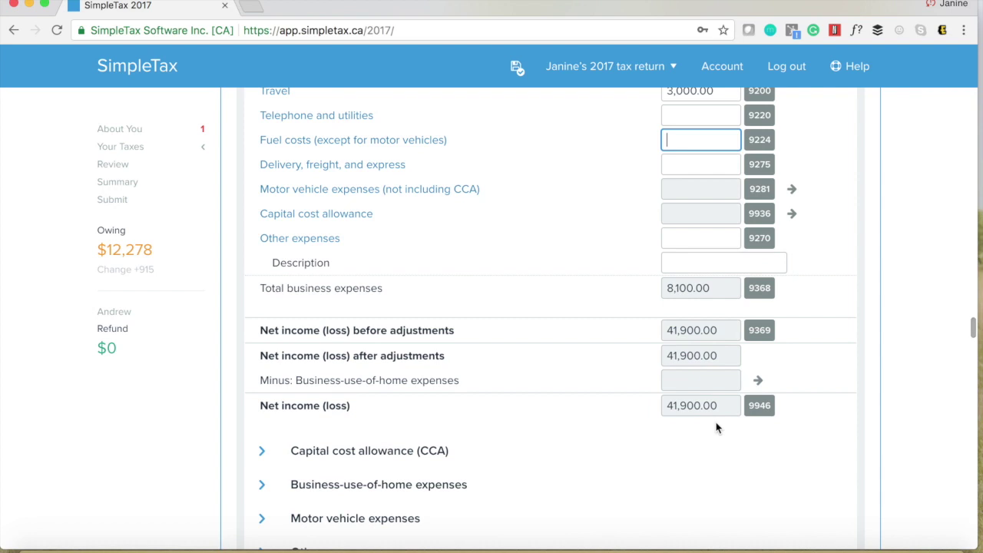
scroll(716, 428, down, 1)
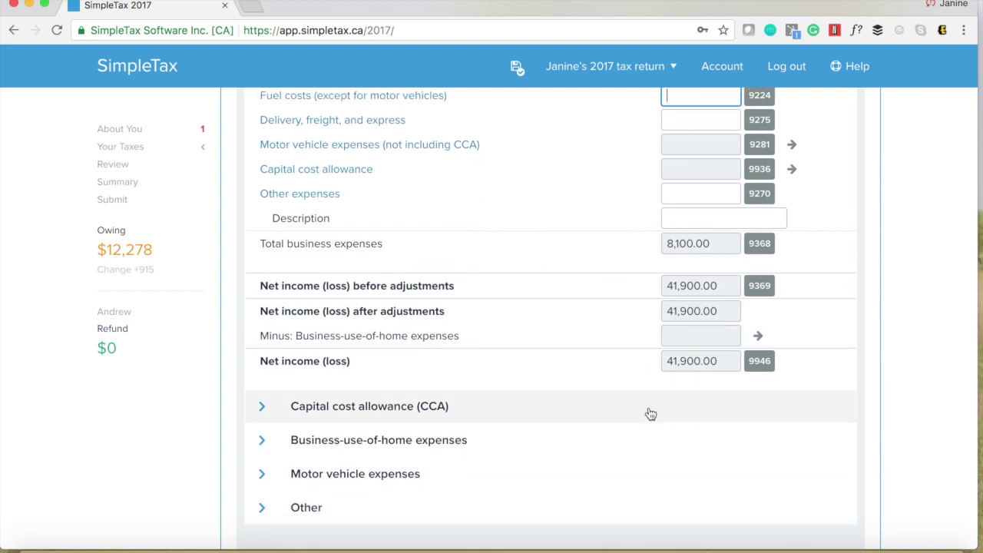
Step: Expand Capital cost allowance and set CCA reporting to 'I need to calculate CCA'
click(342, 421)
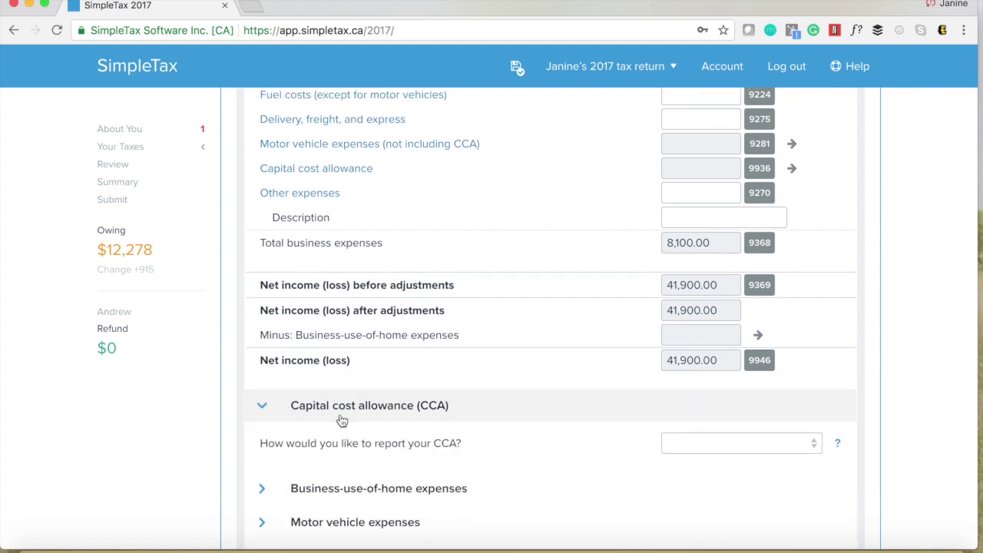
scroll(342, 420, down, 1)
click(681, 418)
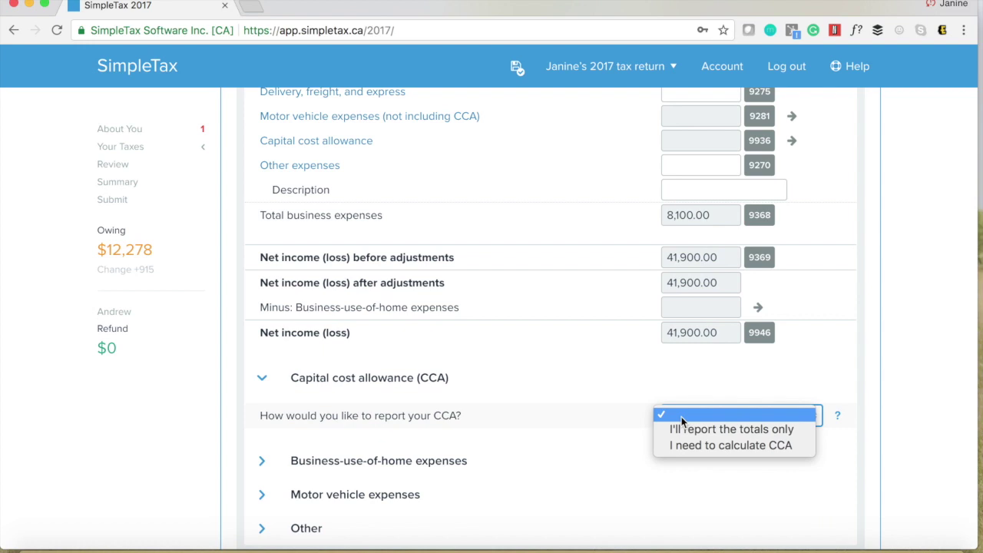
click(628, 442)
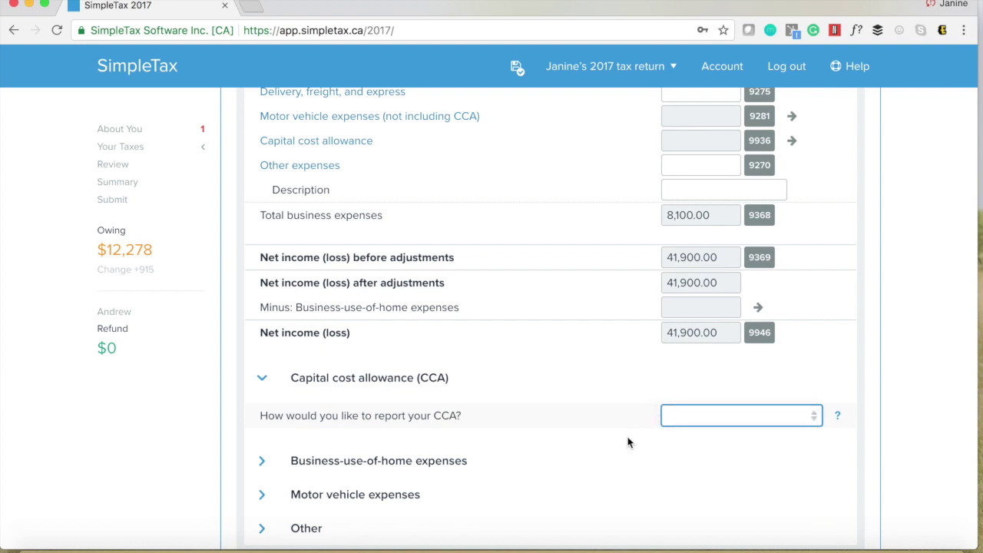
scroll(491, 384, down, 2)
Step: Add an Equipment addition row for a Computer in CCA class 50
click(356, 443)
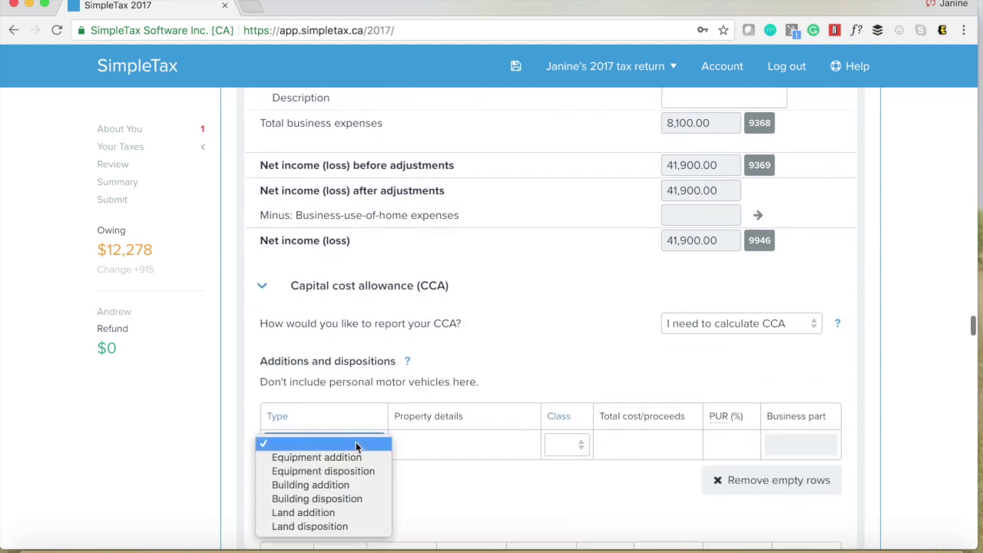
click(352, 458)
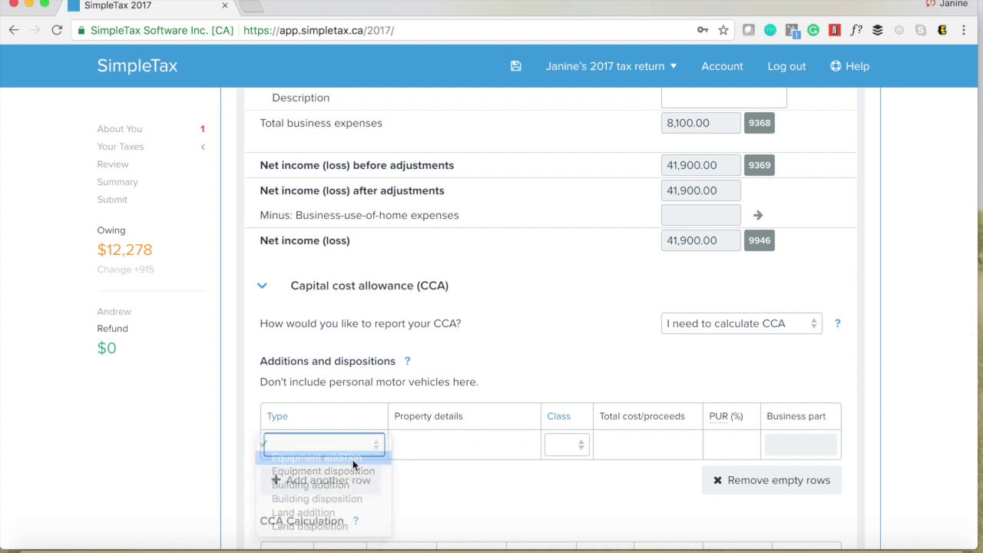
click(425, 453)
text(Compu)
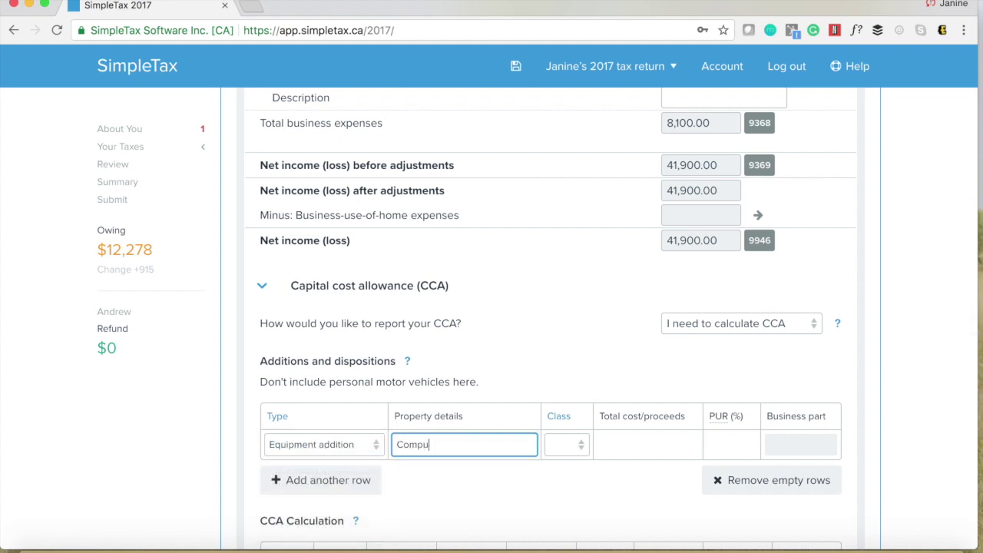
text(ter)
click(567, 453)
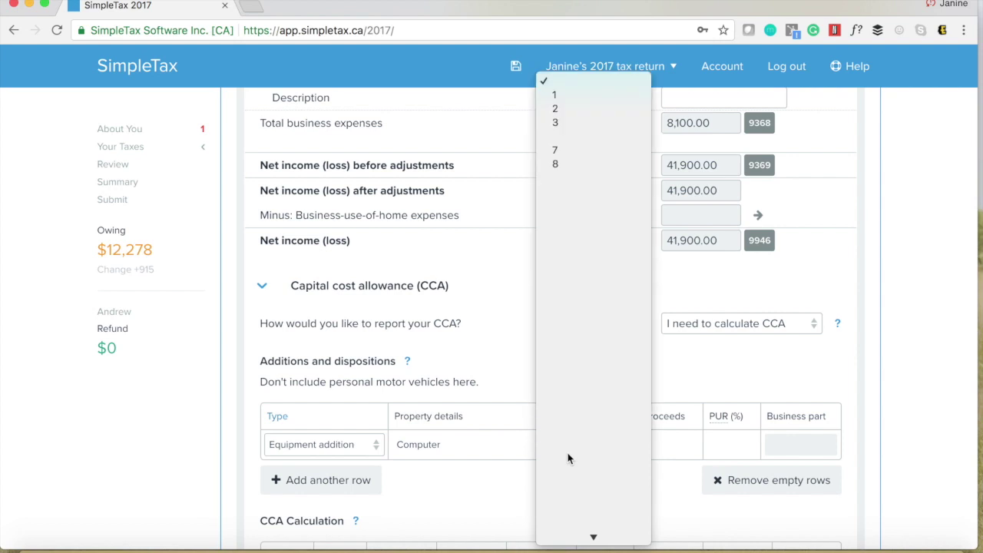
text(50)
key(Return)
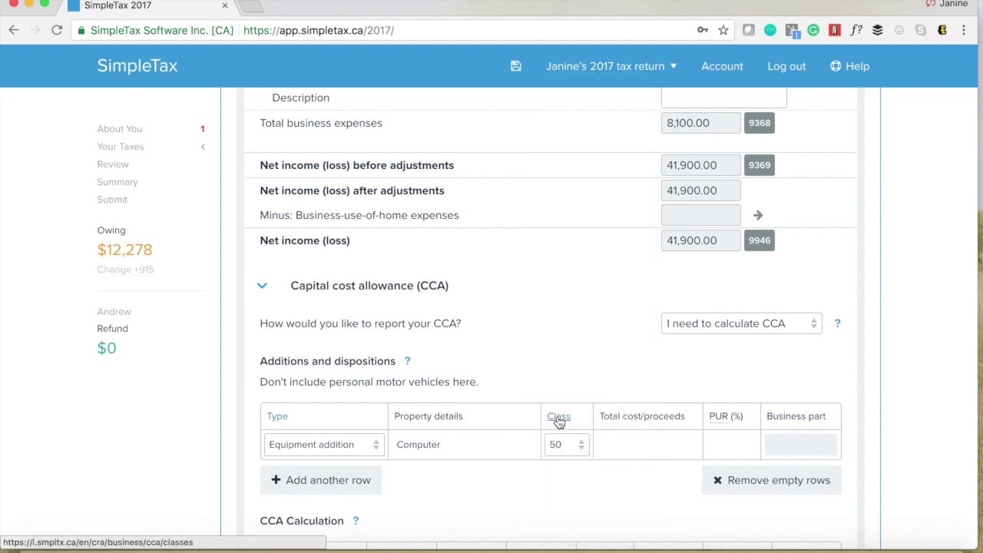
Step: Check the CCA class reference and enter the computer's total cost of 3,000
click(559, 422)
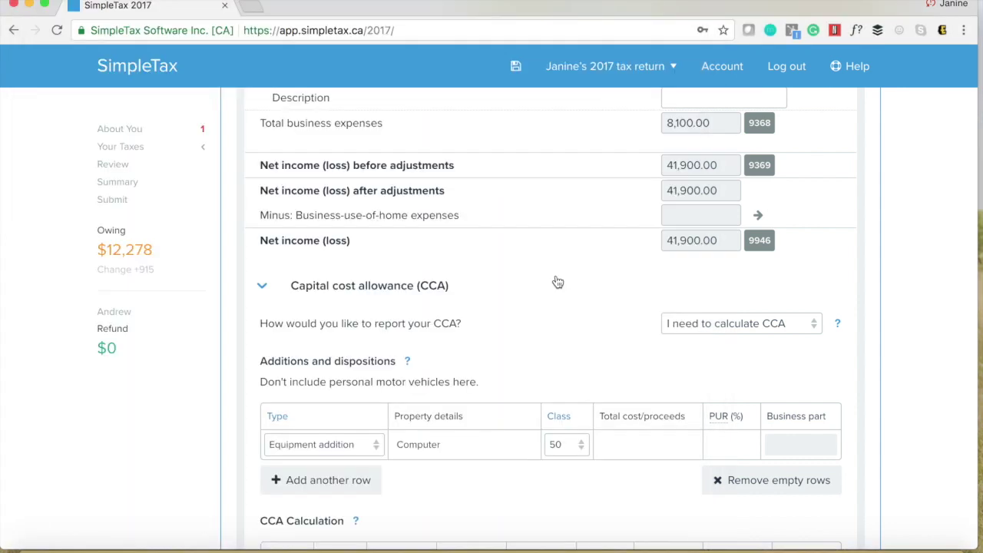
click(630, 434)
text(3,000)
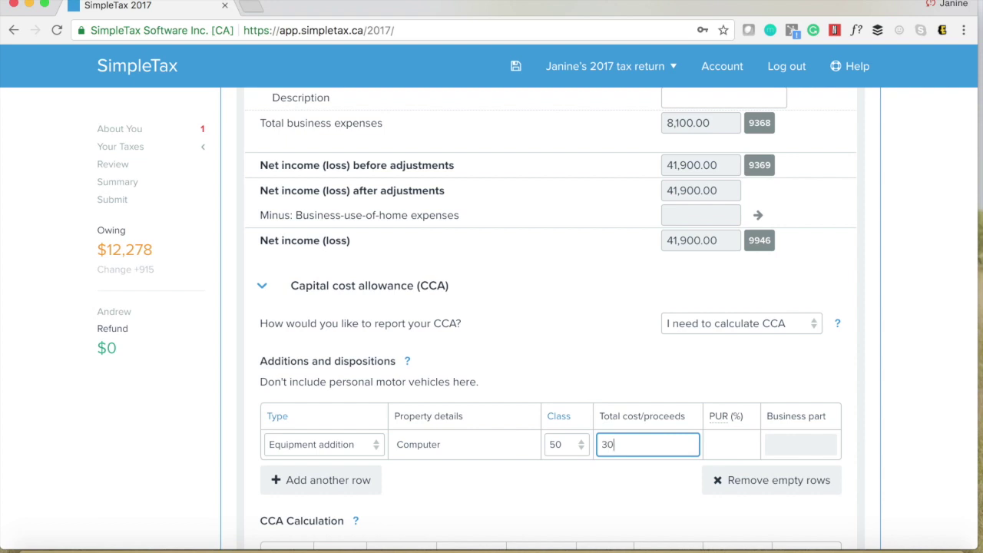
click(612, 382)
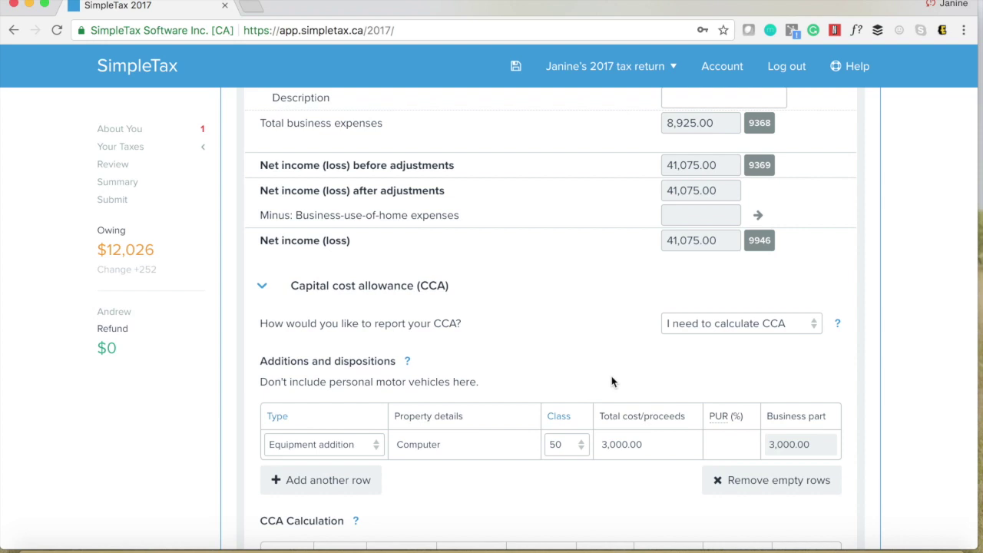
click(724, 446)
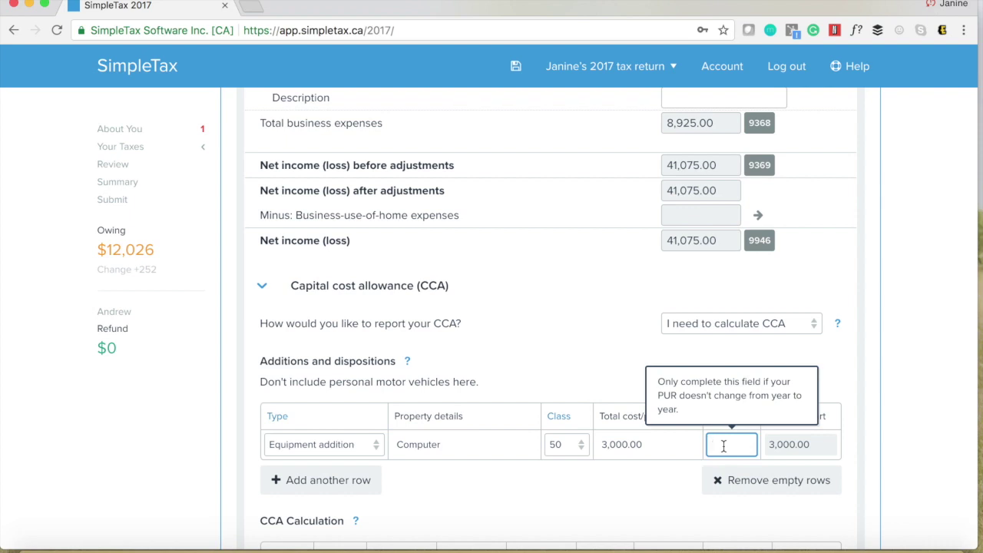
text(50)
click(612, 498)
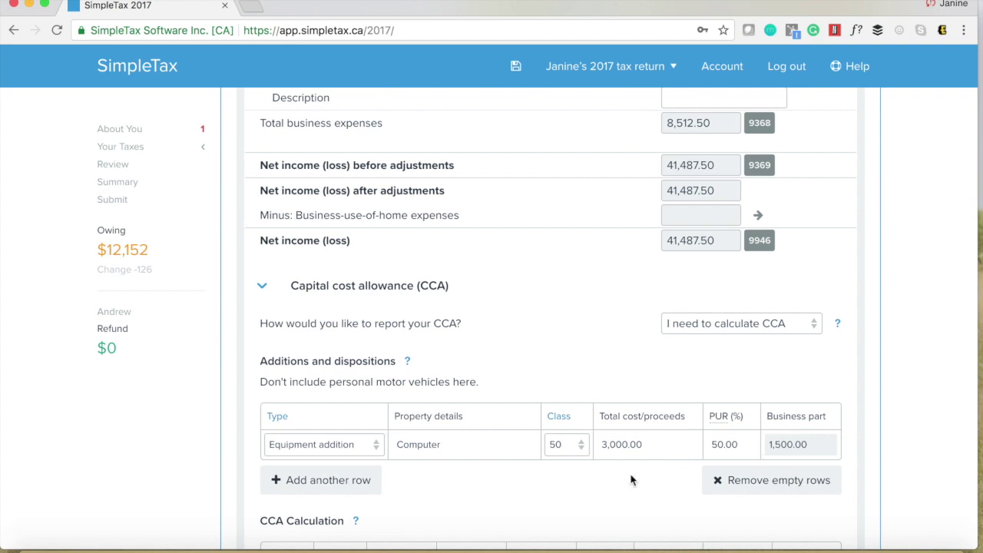
scroll(702, 303, down, 6)
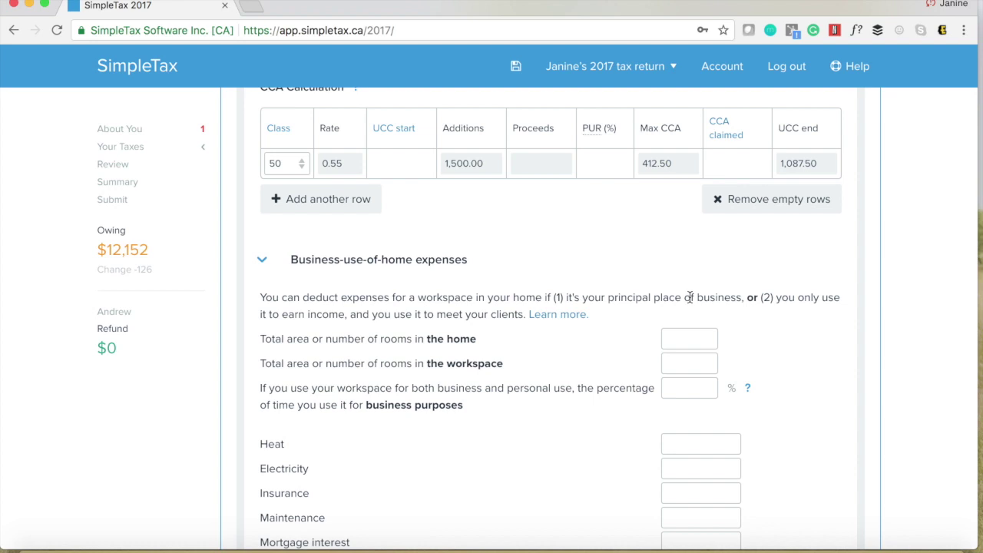
Step: Enter a total home area of 1,000 and a workspace area of 200
click(686, 396)
click(672, 338)
text(1,)
text(000)
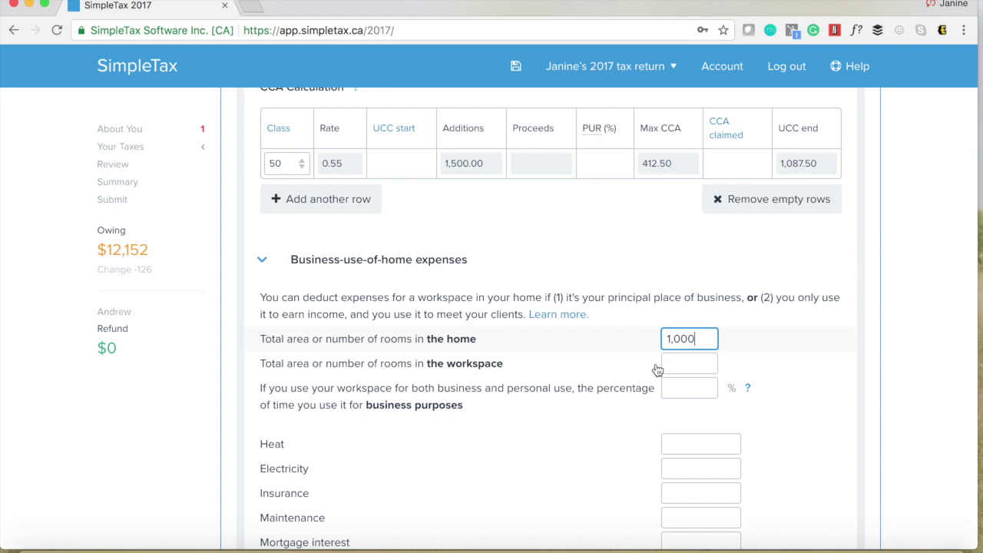
click(683, 365)
text(200)
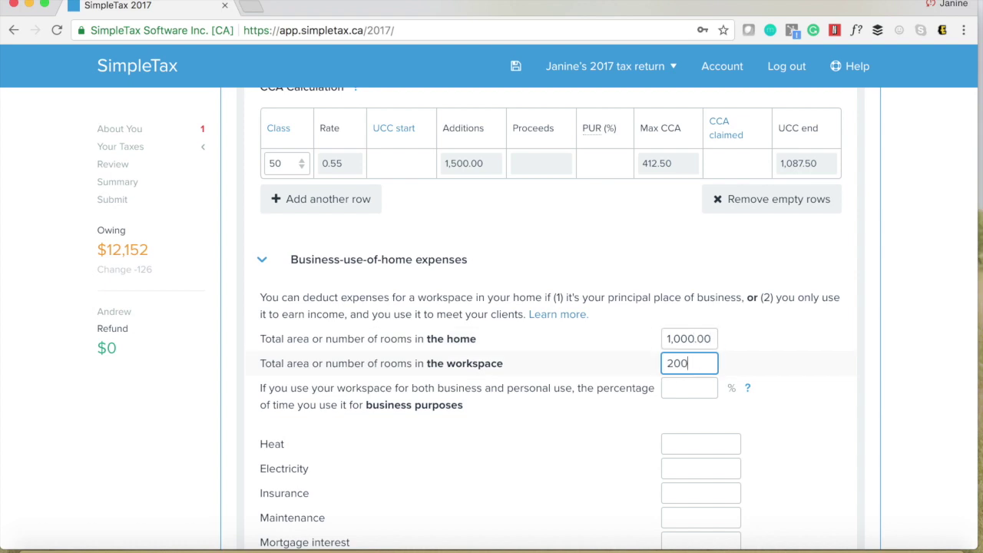
scroll(807, 384, down, 3)
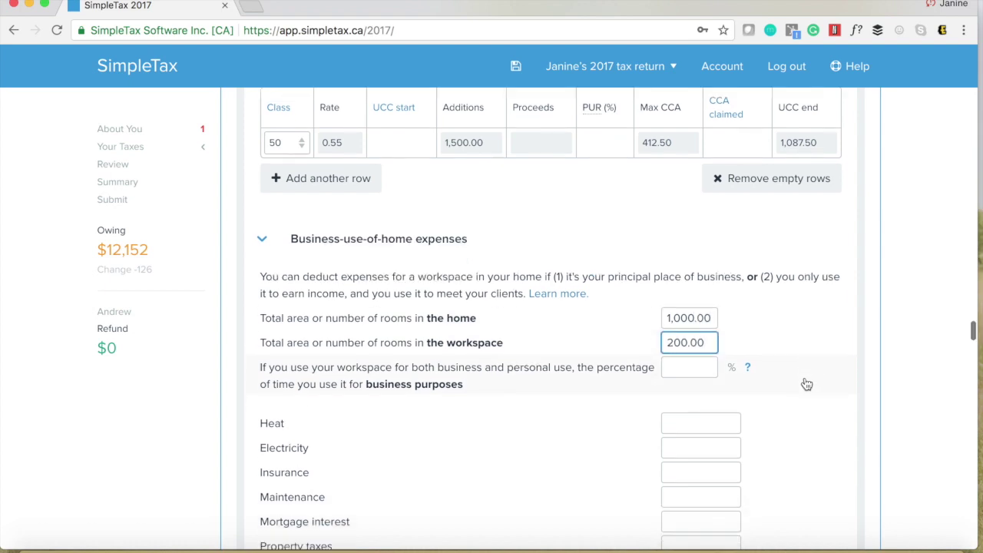
scroll(769, 369, up, 1)
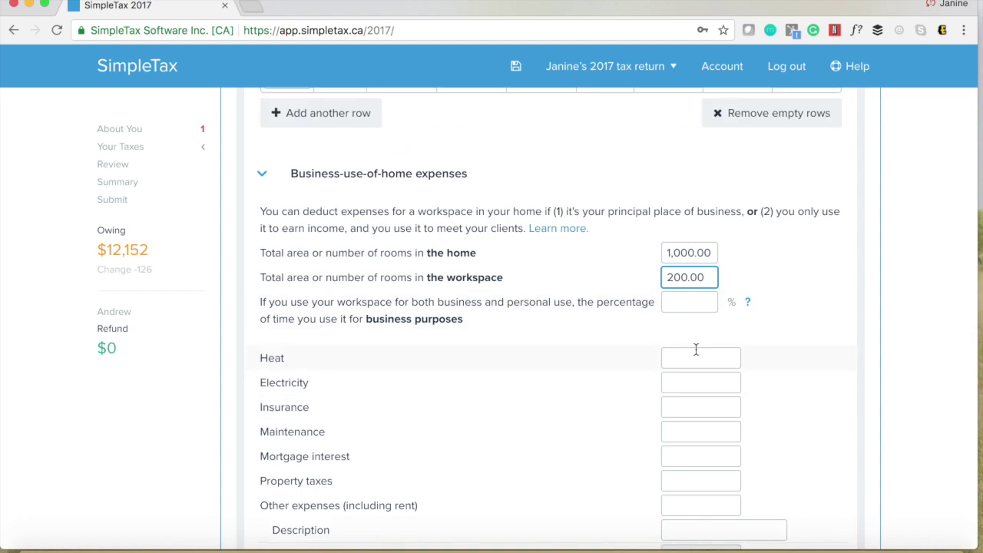
scroll(696, 349, down, 1)
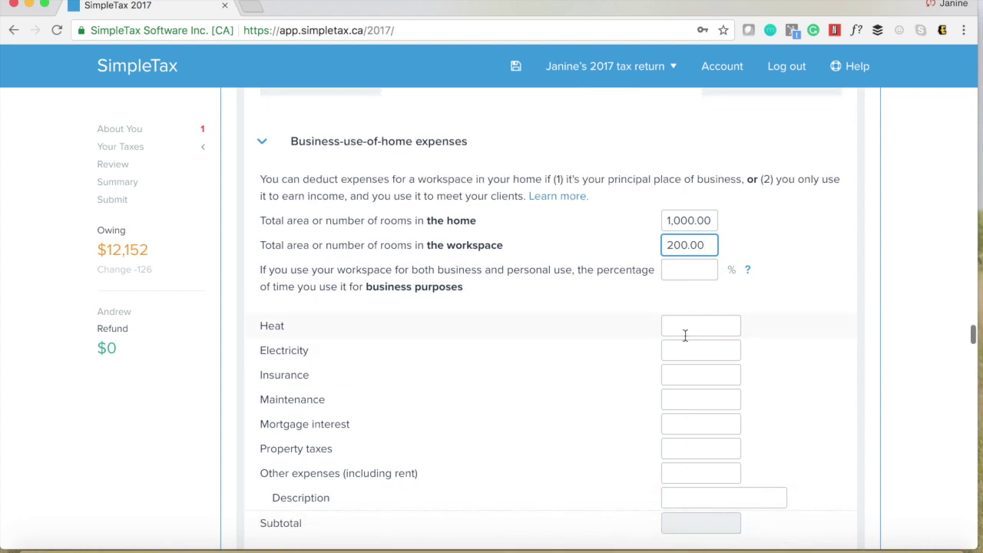
Step: Enter 700 for home electricity and 500 for home insurance
click(685, 335)
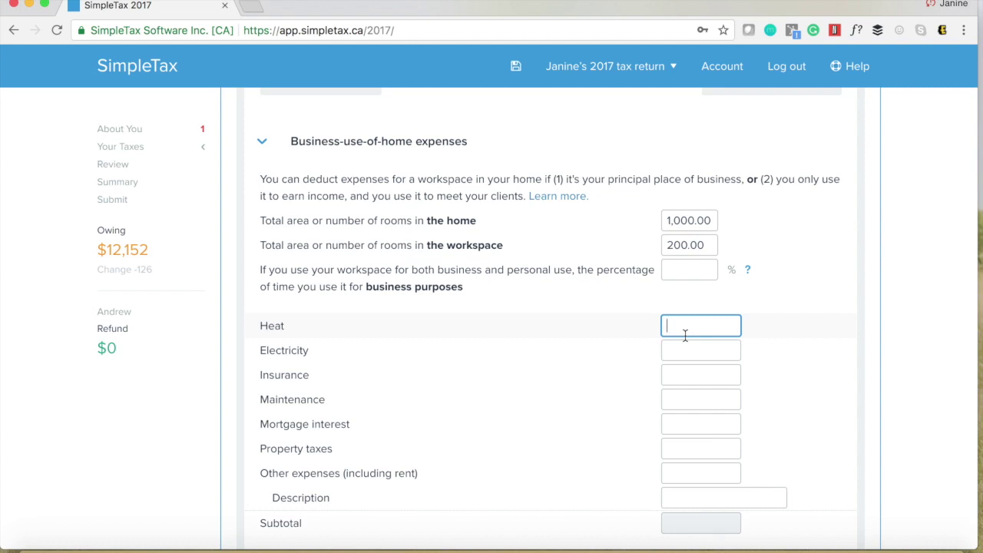
click(686, 349)
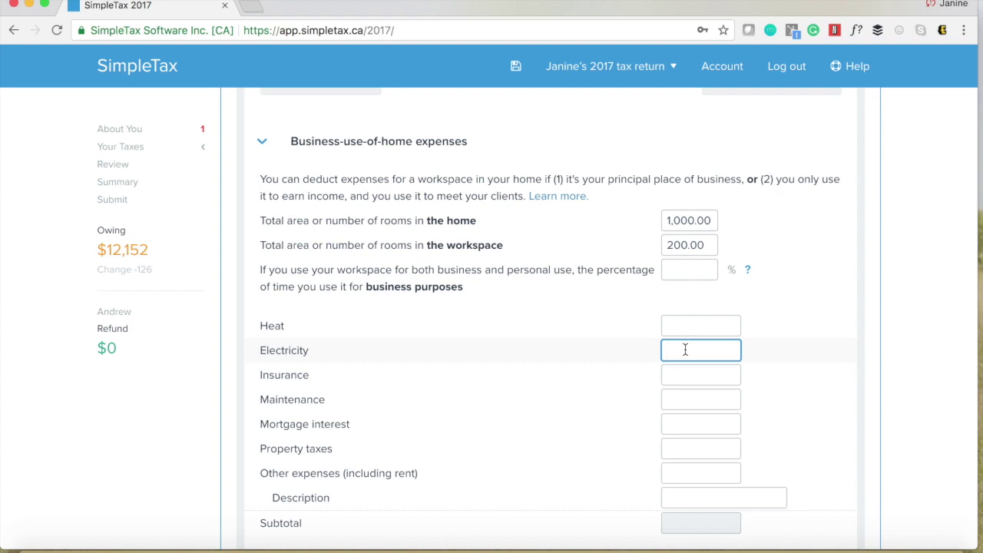
text(700)
click(704, 377)
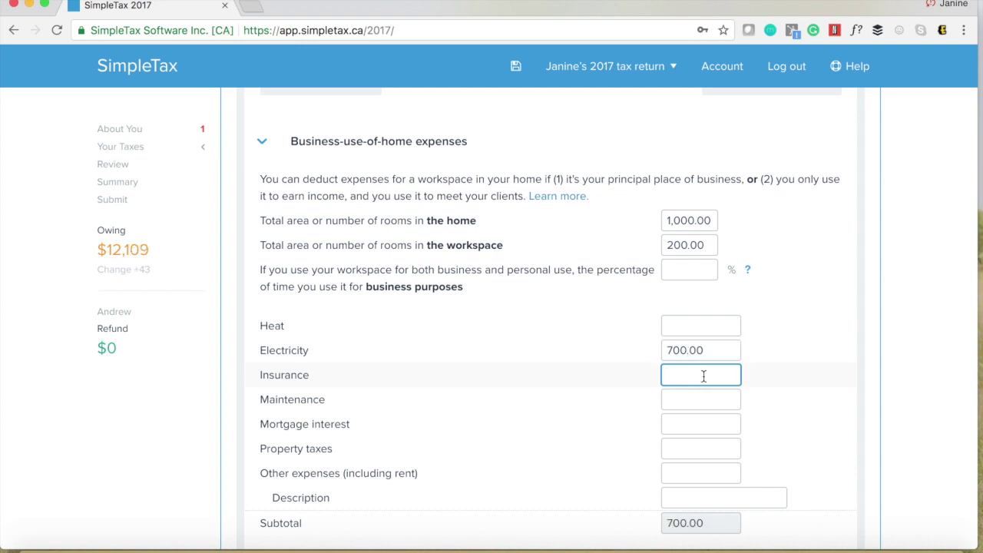
text(500)
click(717, 420)
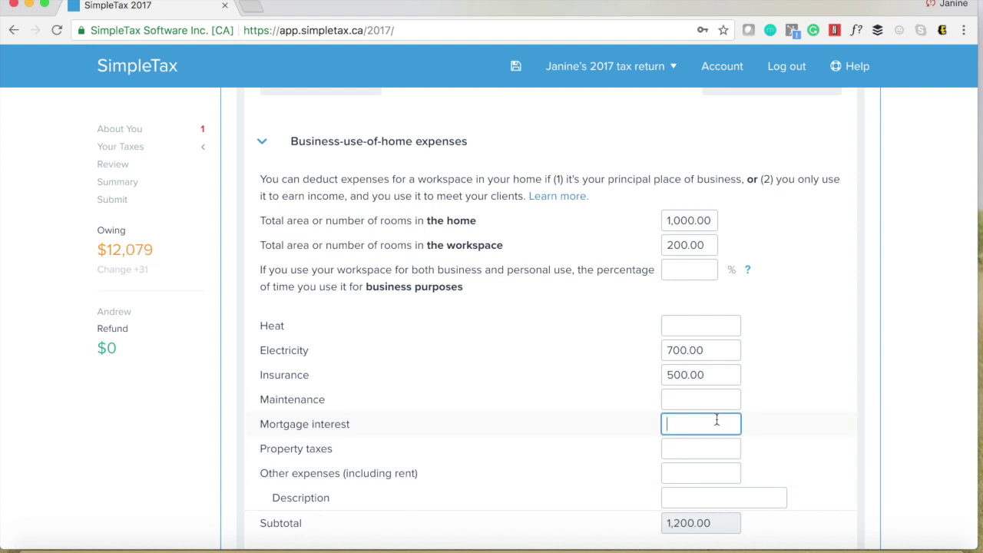
Step: Enter 19,000 in other home expenses including rent, for a 4,040 allowable claim
click(684, 474)
text(19,000)
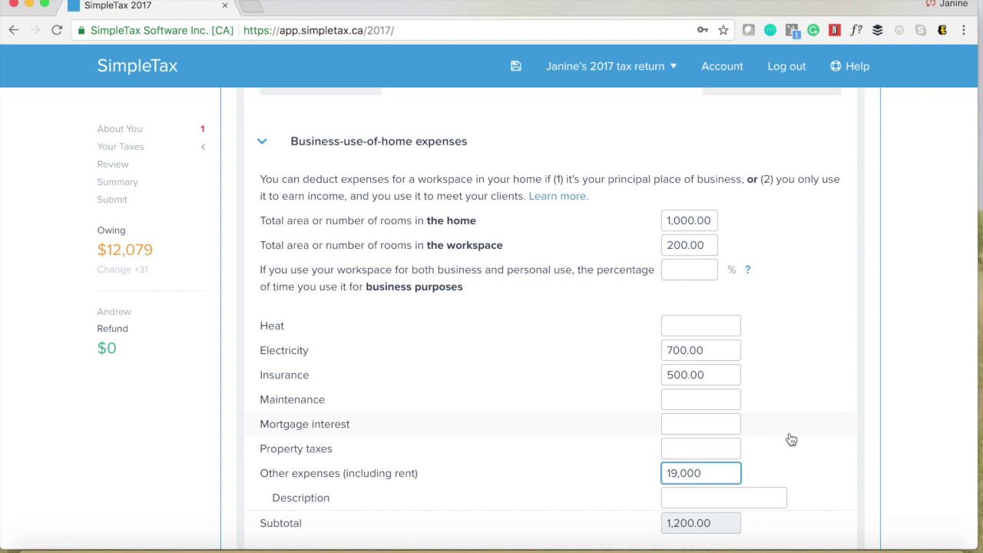
key(shift+Tab)
key(shift+Tab)
scroll(792, 439, down, 1)
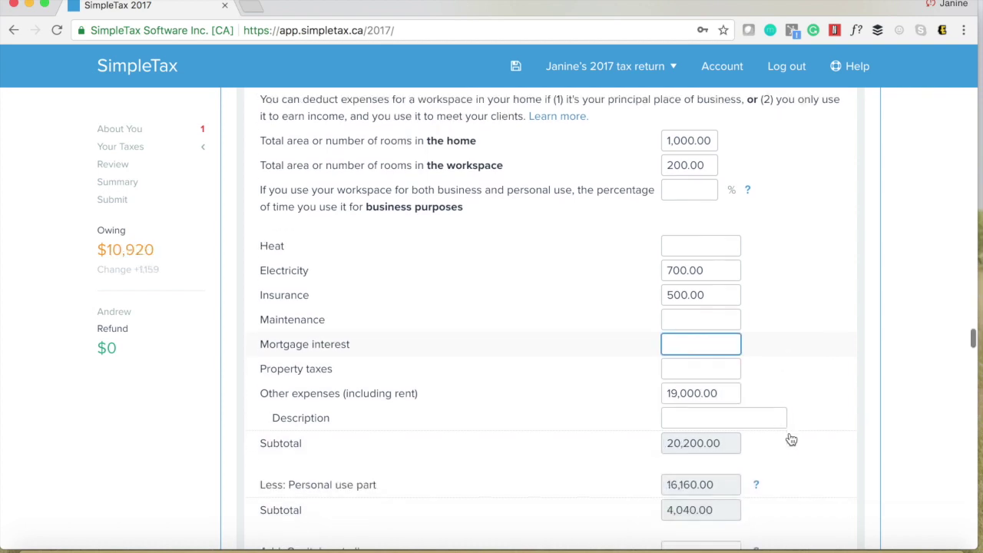
scroll(791, 439, down, 1)
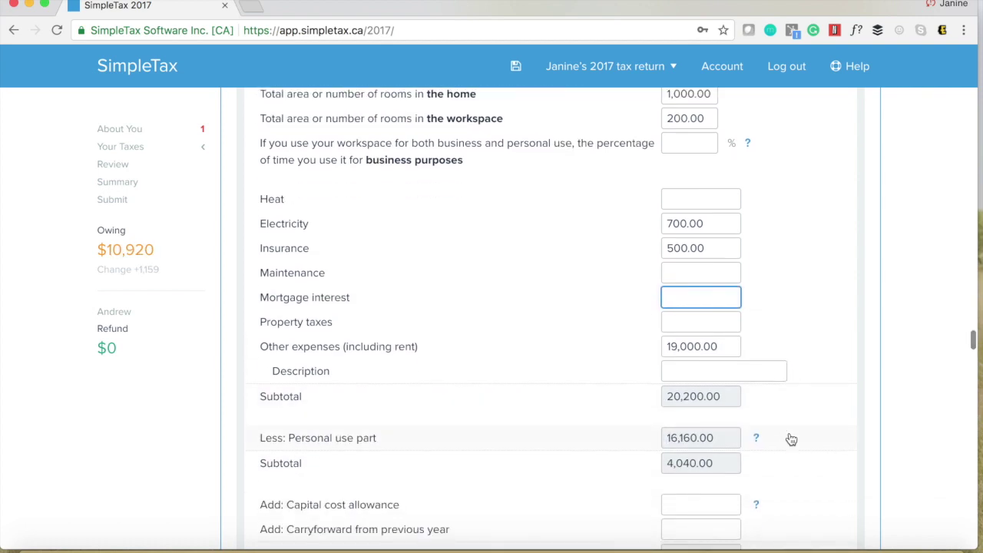
scroll(792, 439, down, 1)
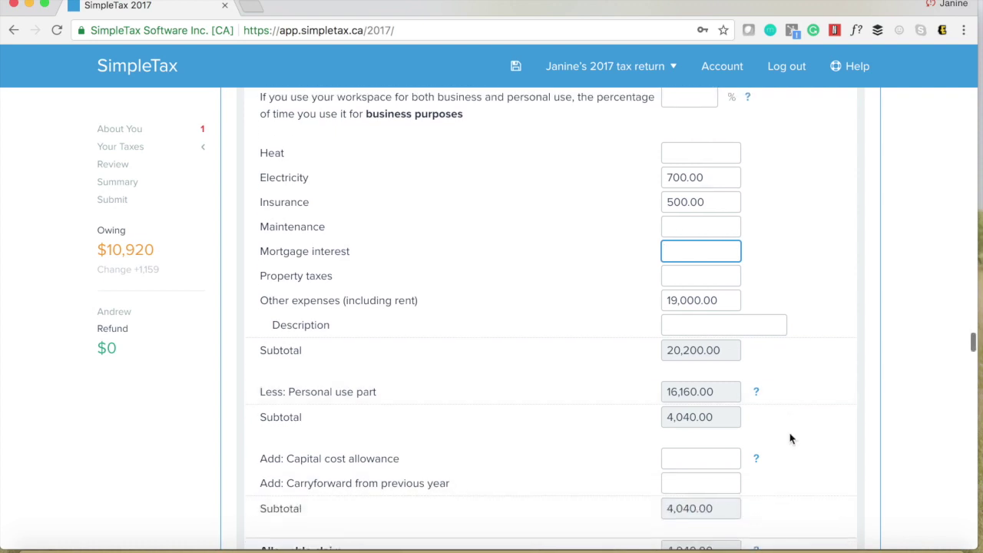
scroll(791, 439, down, 2)
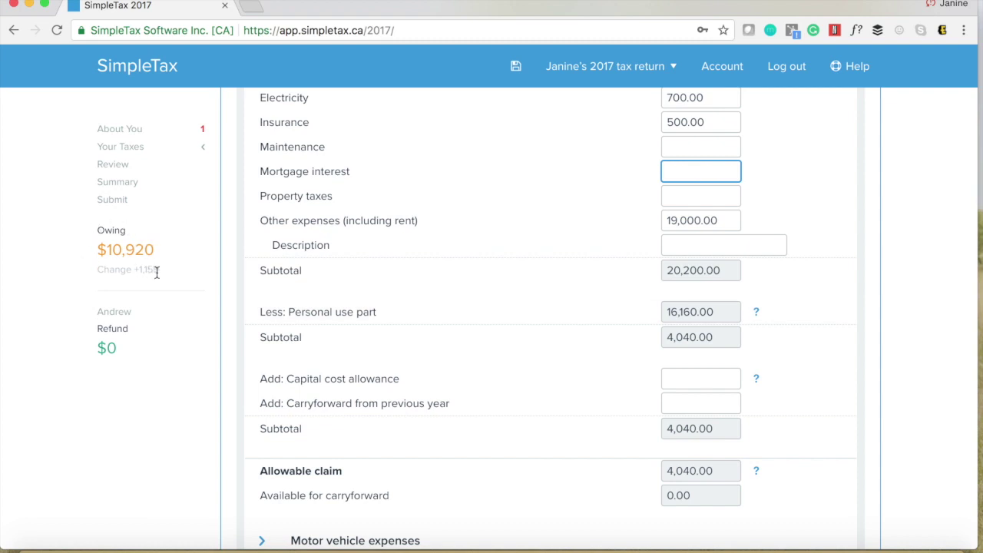
scroll(473, 428, down, 3)
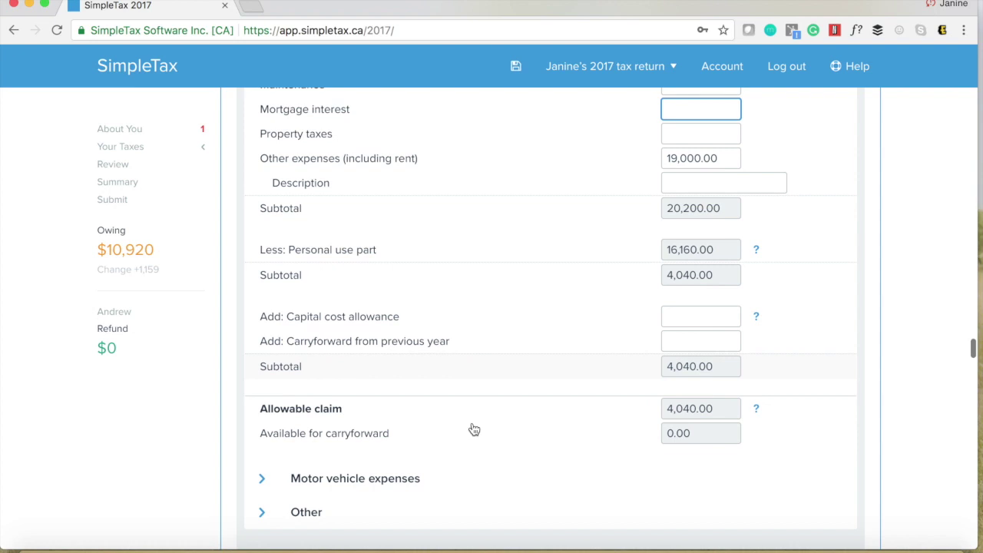
Step: Expand Motor vehicle expenses and choose to calculate them in detail
click(316, 442)
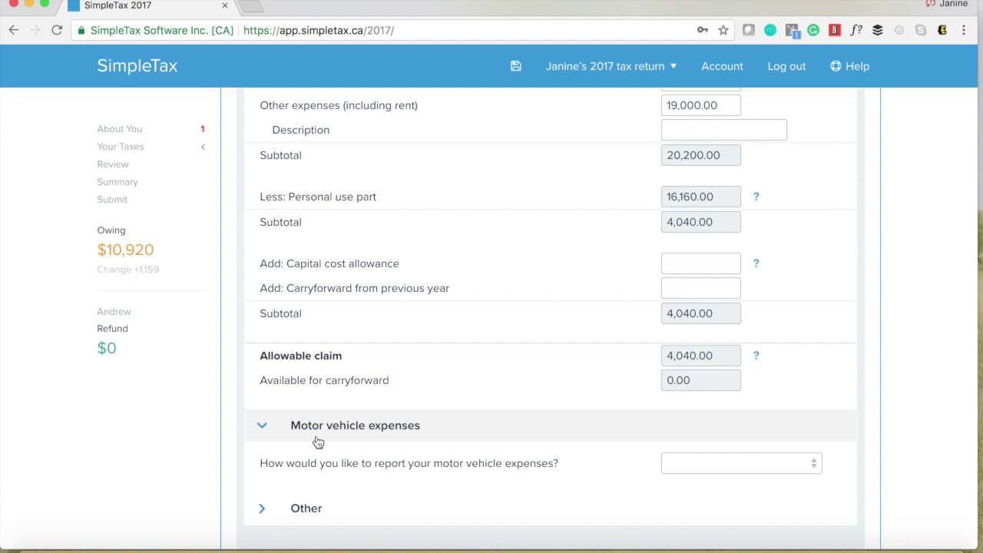
scroll(318, 443, down, 1)
click(735, 405)
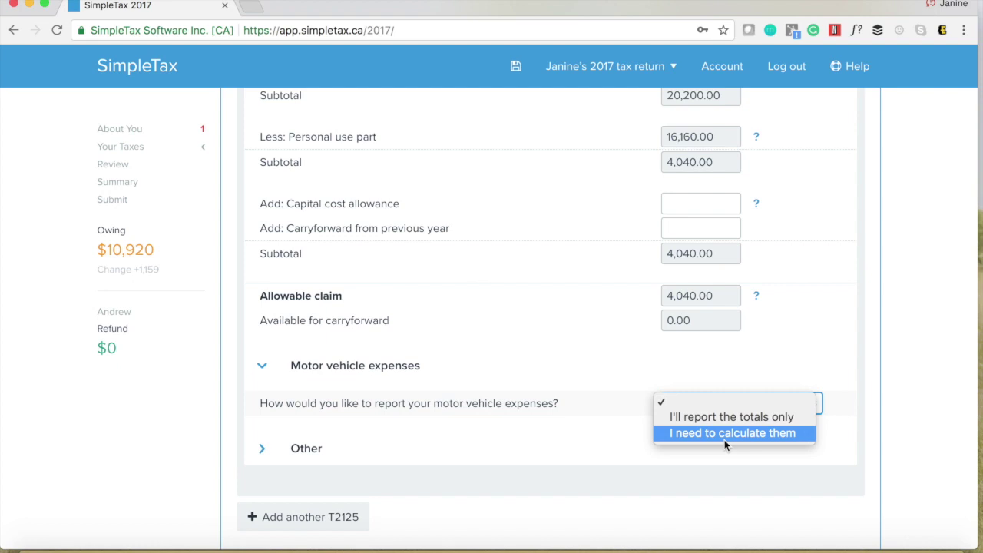
click(724, 433)
scroll(603, 427, down, 2)
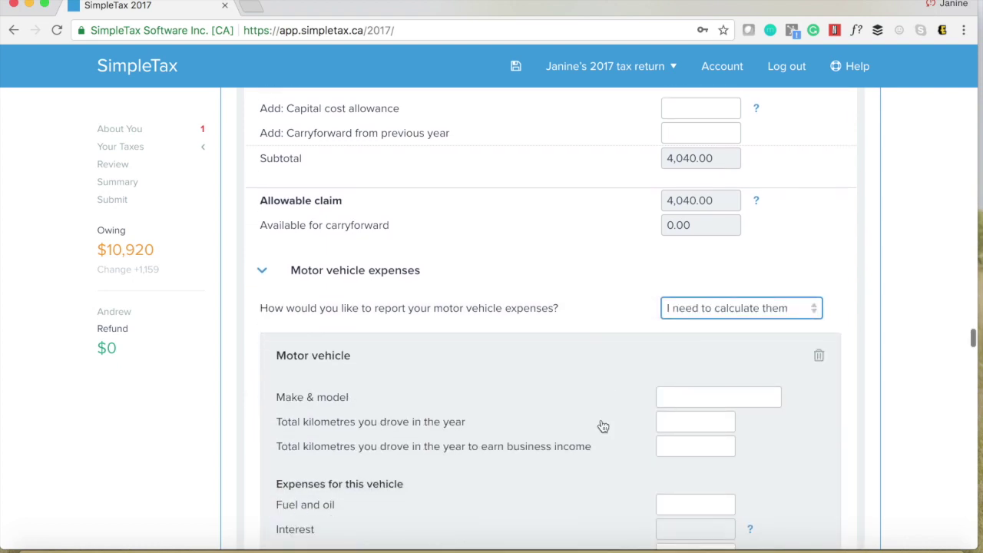
scroll(603, 426, down, 1)
Step: Add a Nissan Murano with 20,000 total km and 1,000 business km
click(672, 343)
text(Niss)
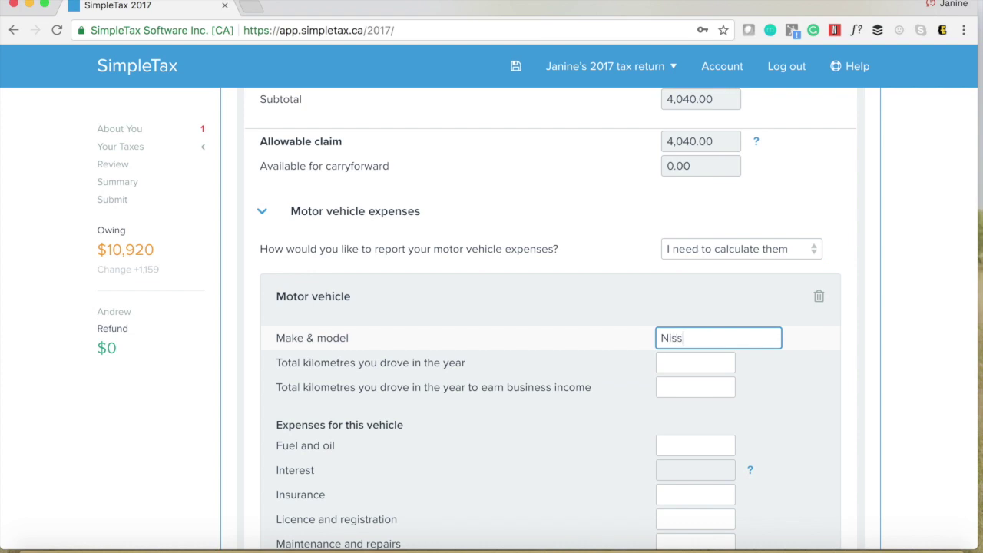
text(an Murano)
click(704, 365)
text(20)
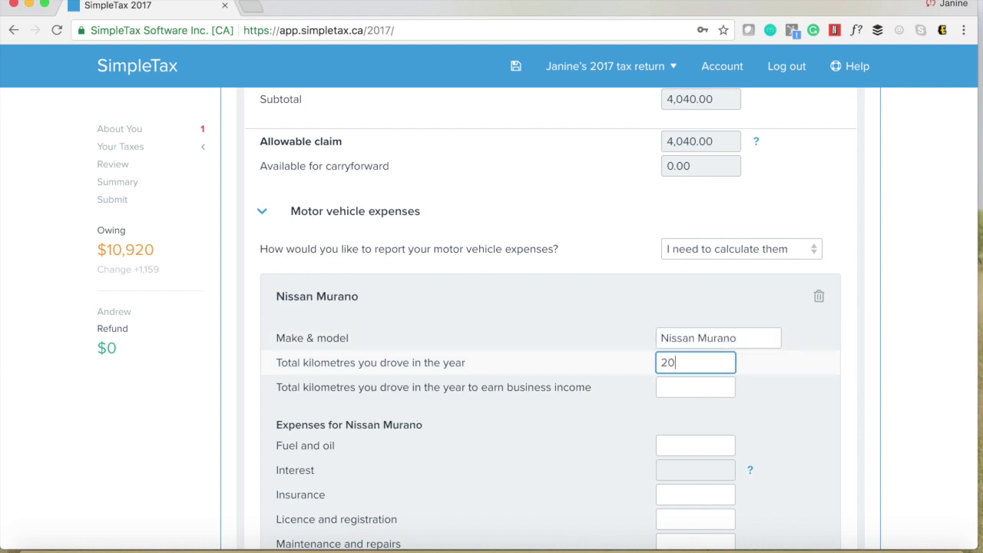
text(,000)
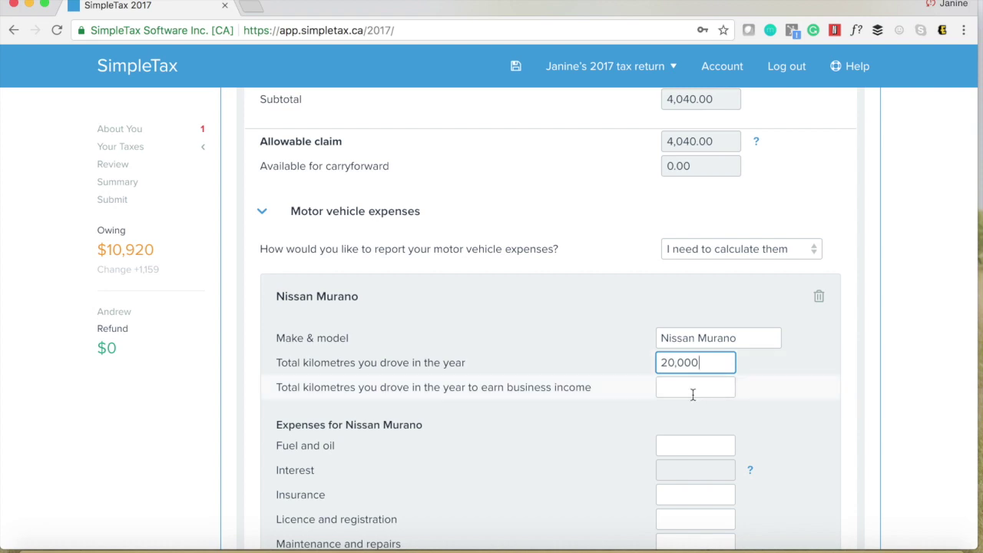
click(693, 390)
text(1,000)
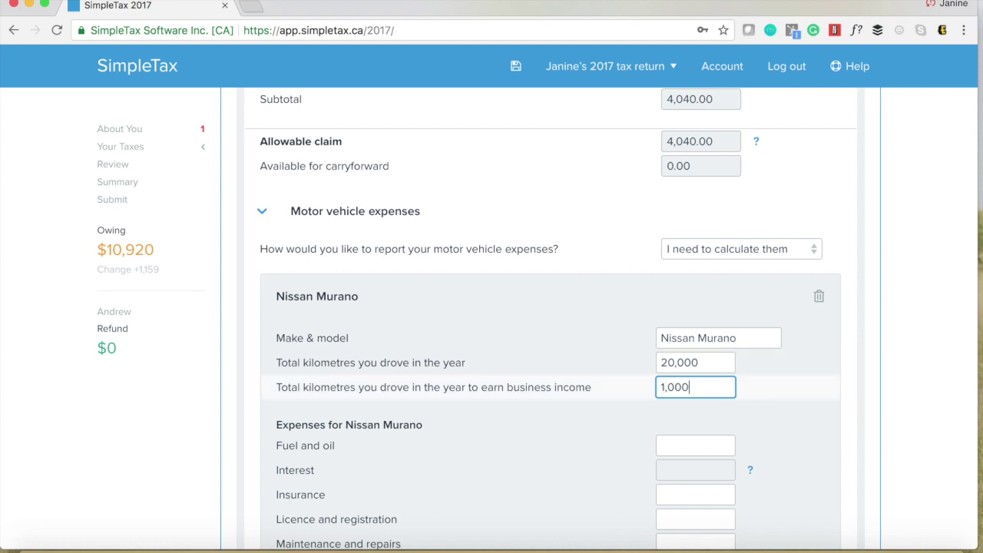
click(584, 424)
scroll(584, 426, down, 2)
Step: Enter Murano fuel and oil 1,000, licence and registration 200, and maintenance 500
scroll(584, 427, down, 1)
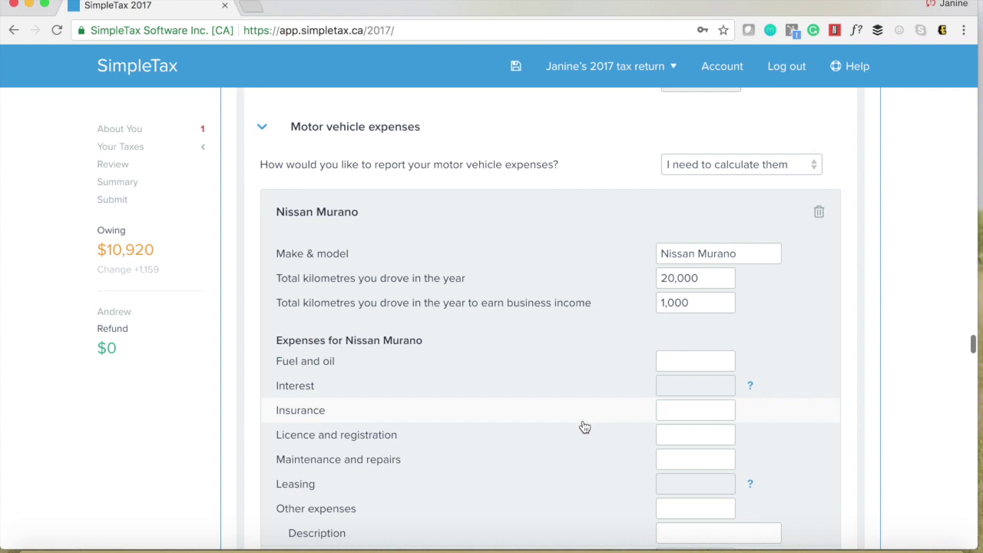
scroll(584, 425, down, 1)
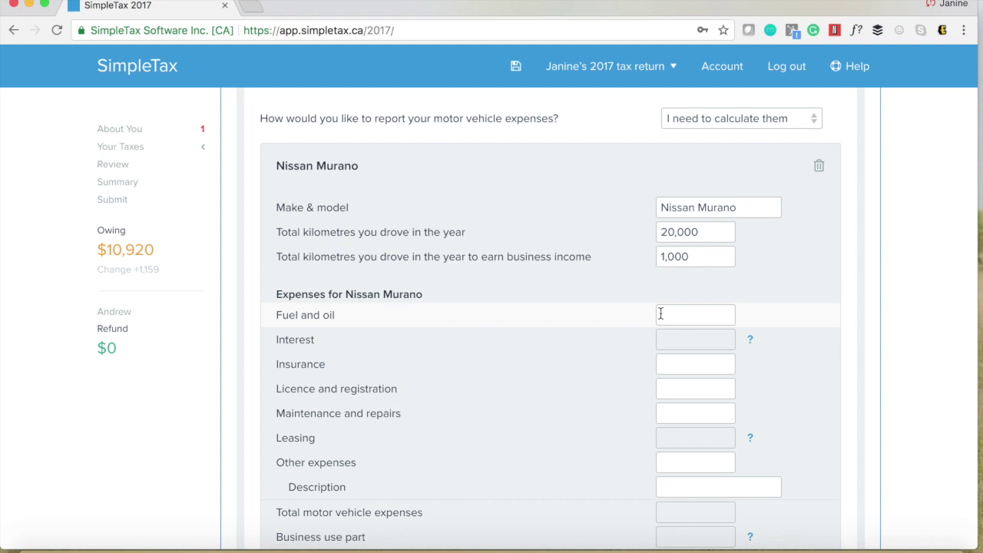
scroll(661, 314, down, 1)
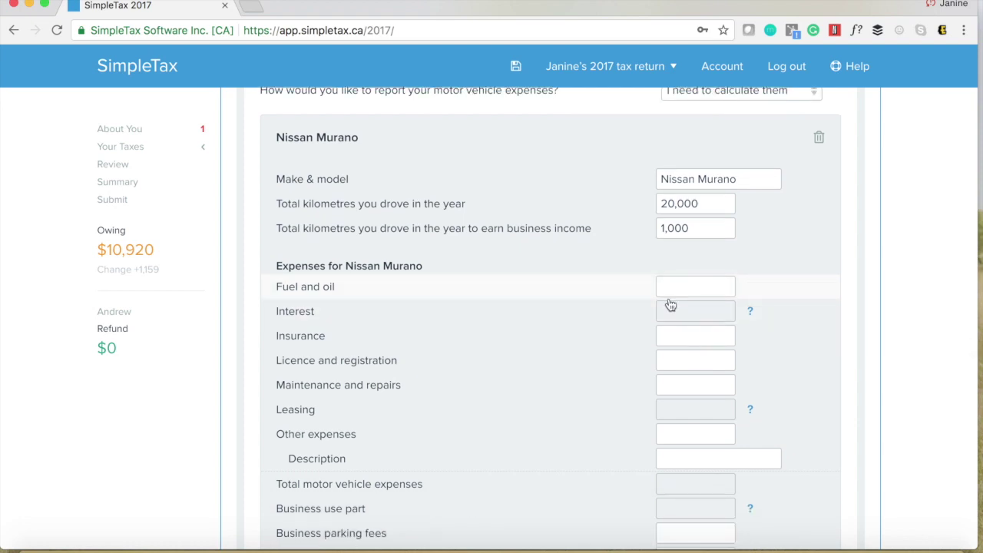
click(665, 287)
text(1,000)
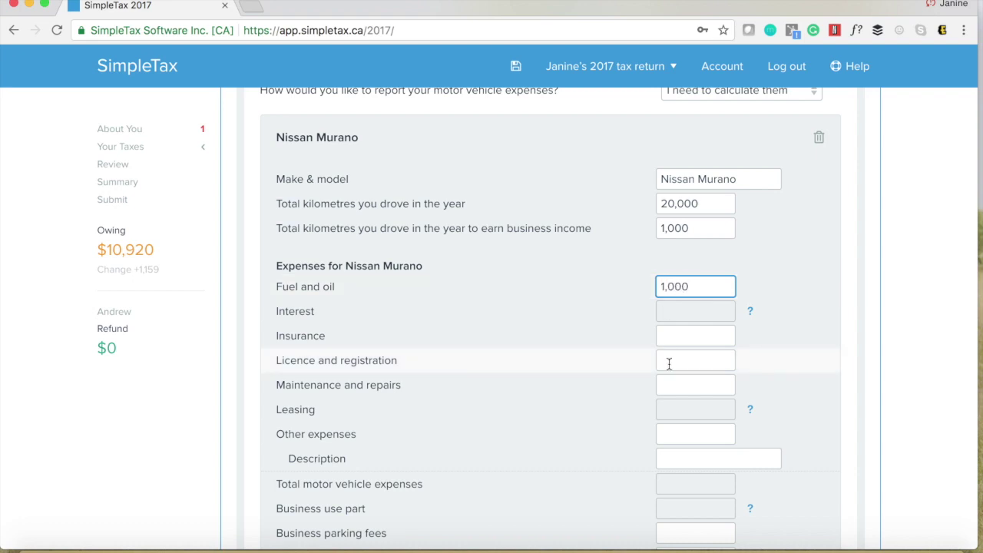
click(669, 364)
text(200)
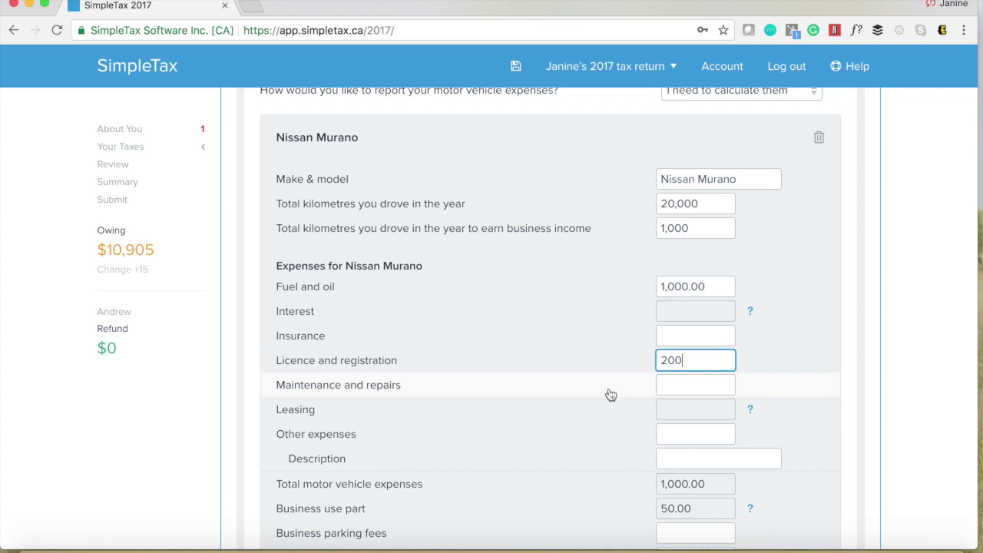
click(695, 386)
text(50)
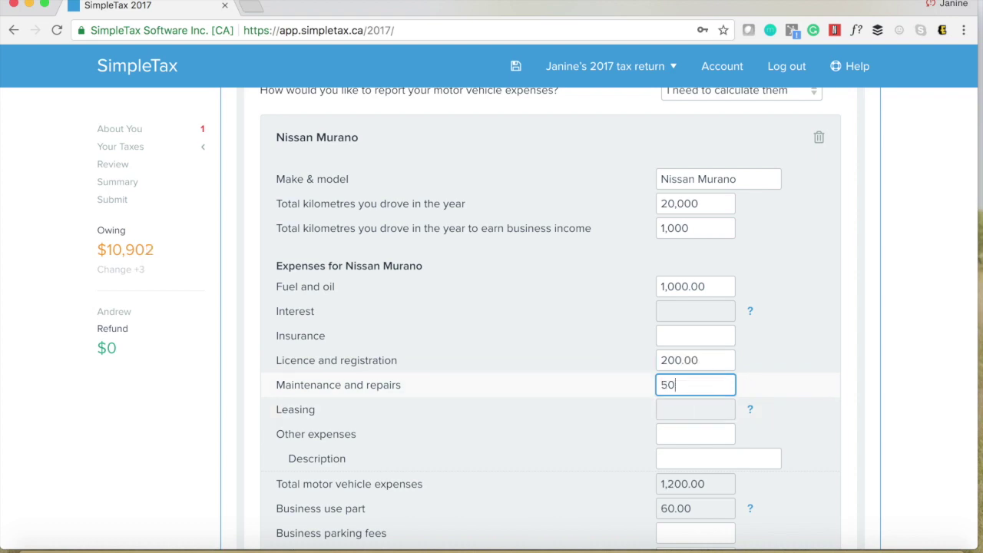
text(0)
key(Tab)
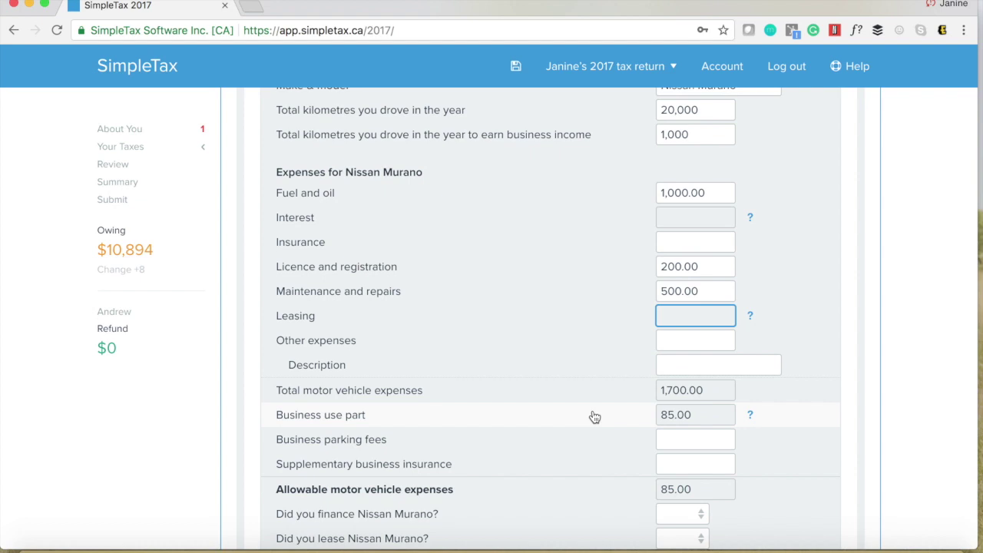
Step: Add 50 in business parking fees for the Nissan Murano
click(716, 445)
text(50)
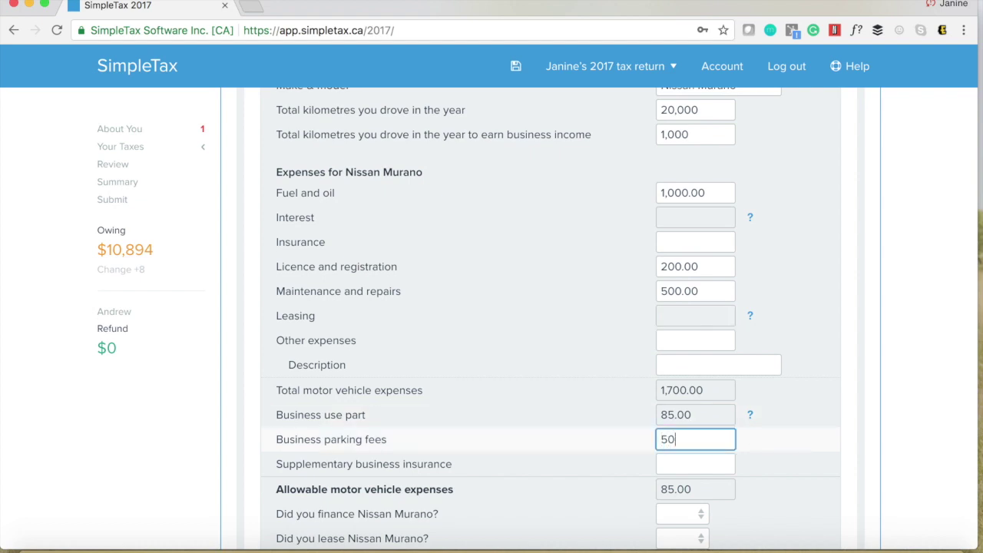
key(Tab)
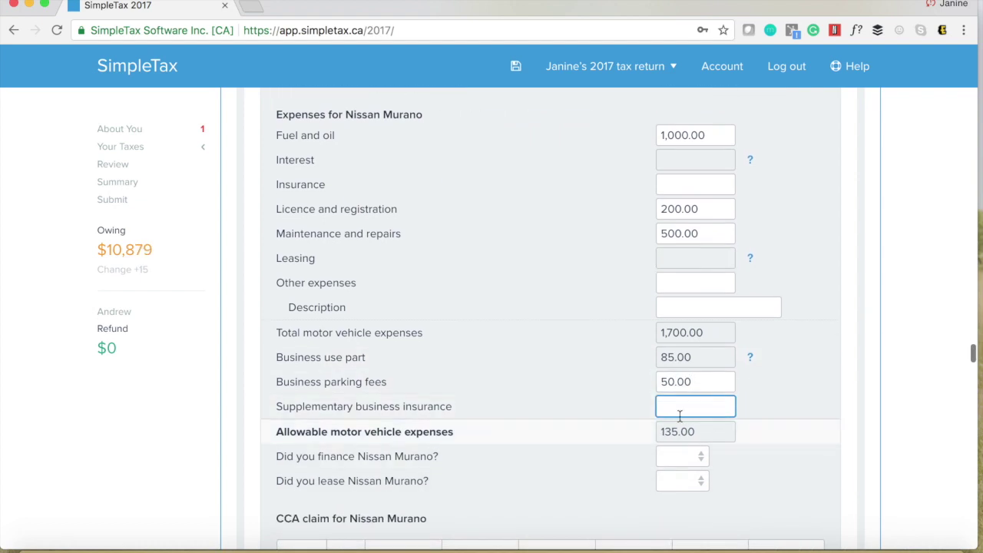
scroll(605, 437, down, 1)
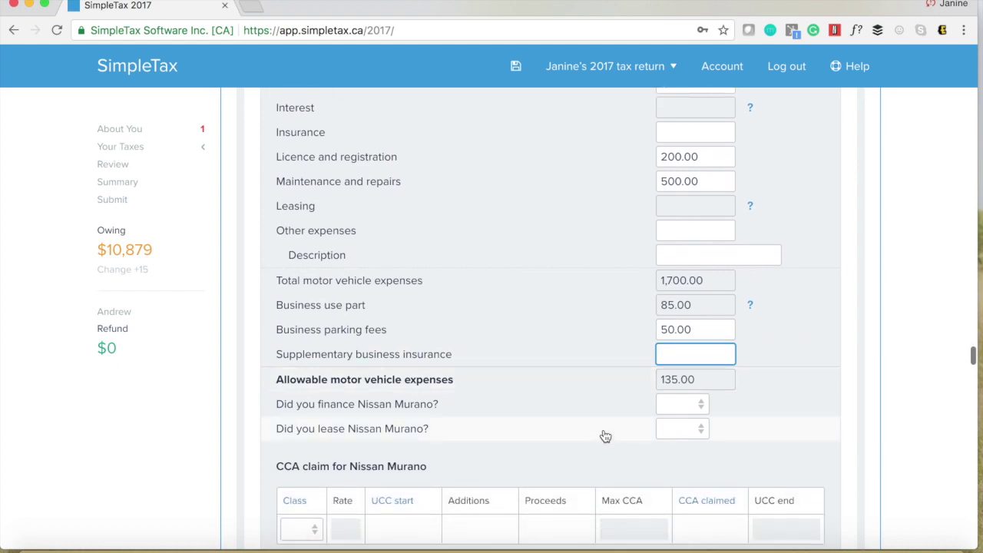
scroll(606, 437, down, 1)
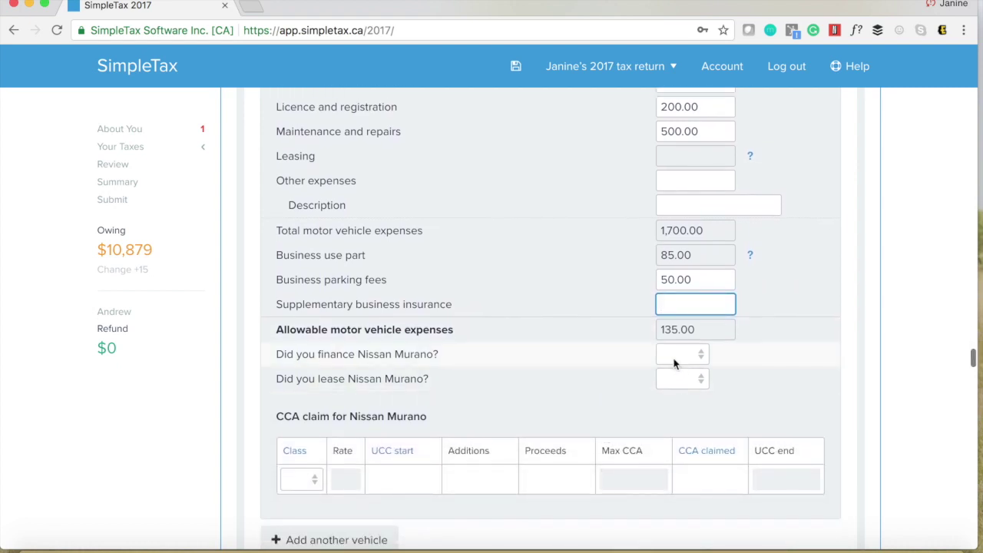
Step: Answer No to both financing and leasing the Nissan Murano
click(675, 359)
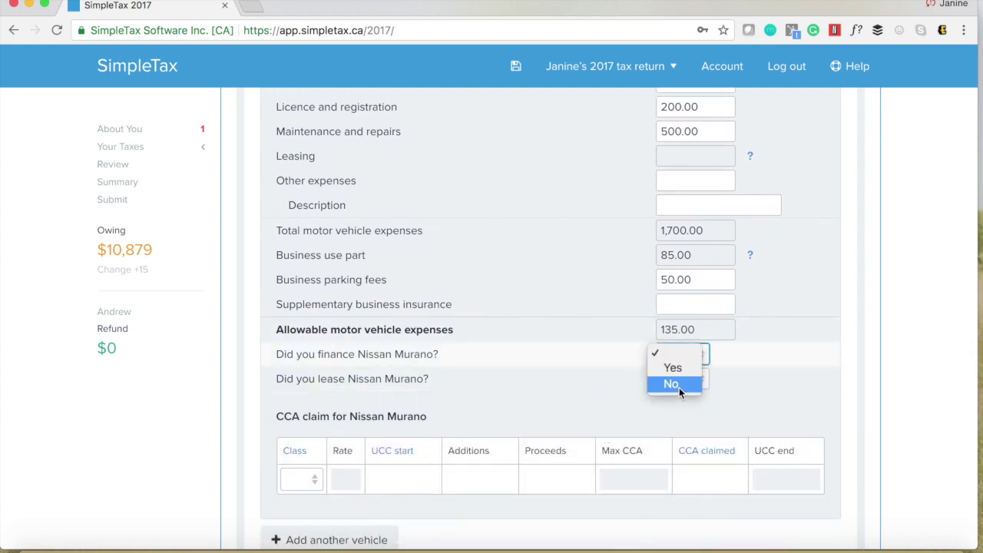
click(679, 388)
click(682, 381)
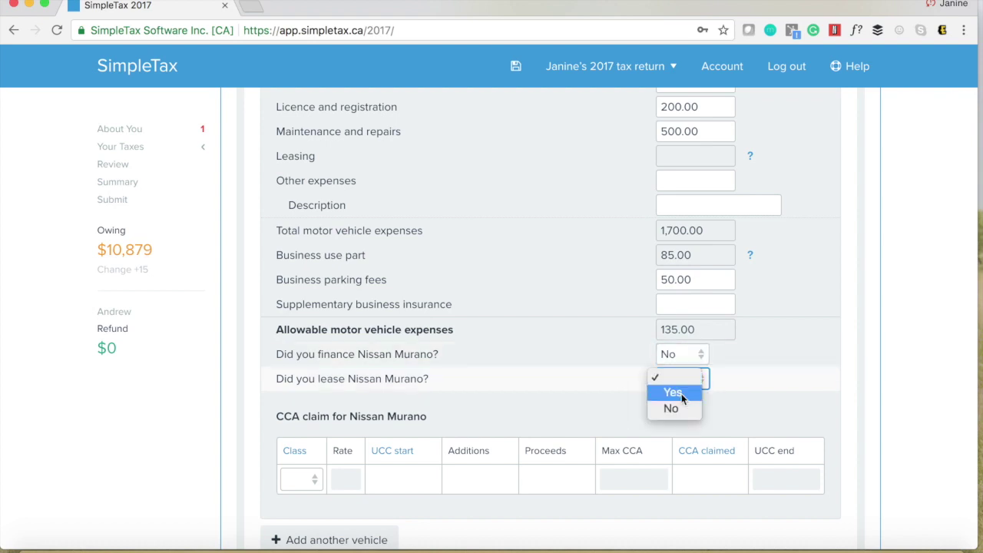
click(673, 392)
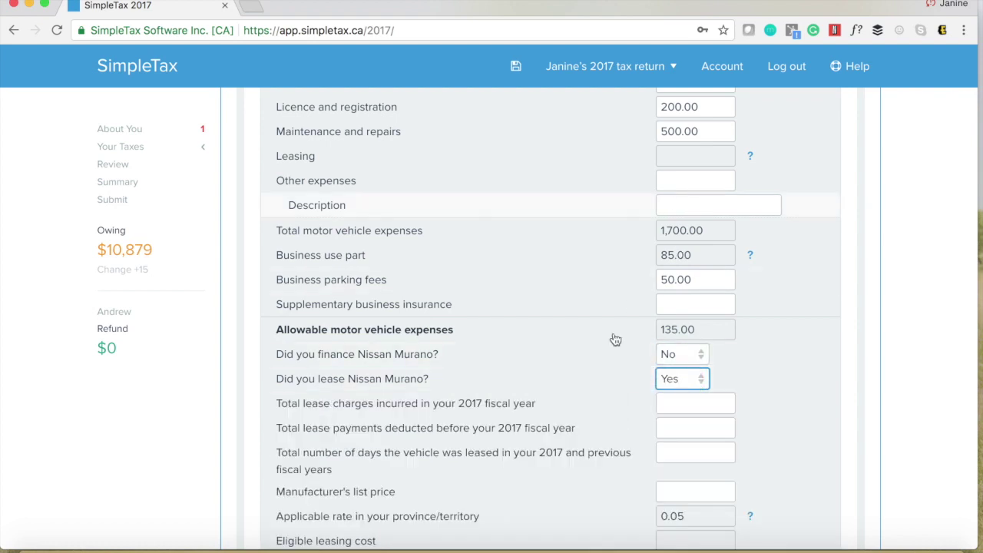
scroll(440, 419, down, 3)
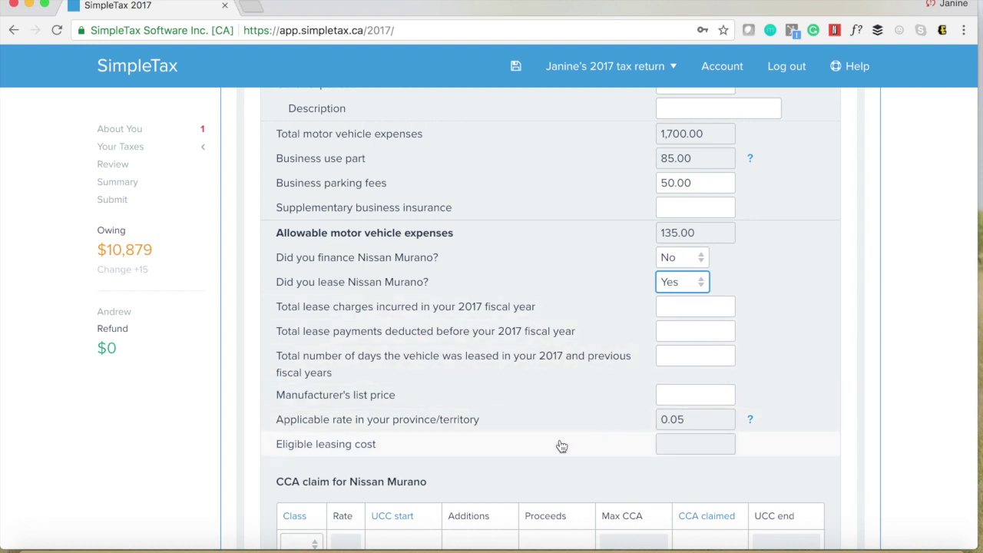
click(665, 286)
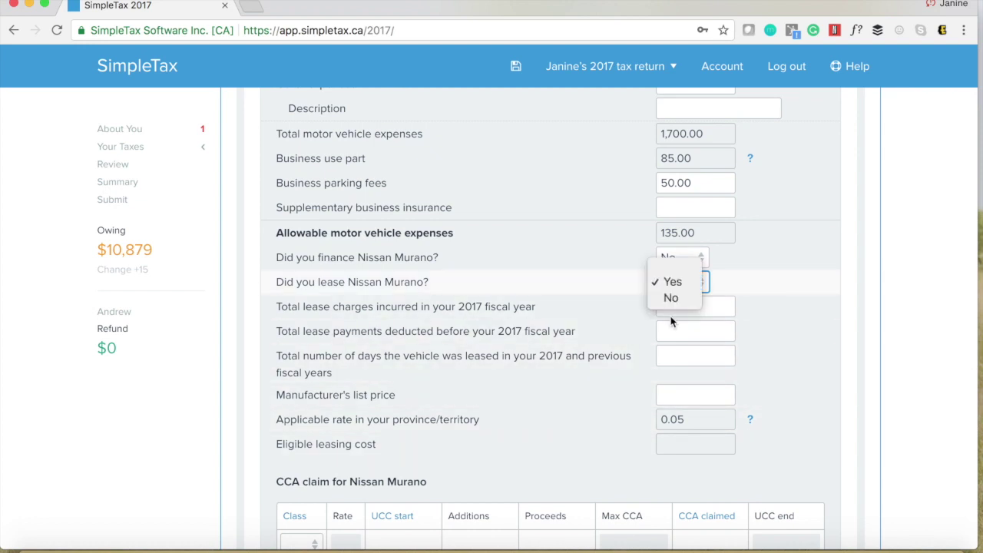
click(670, 300)
scroll(560, 342, down, 3)
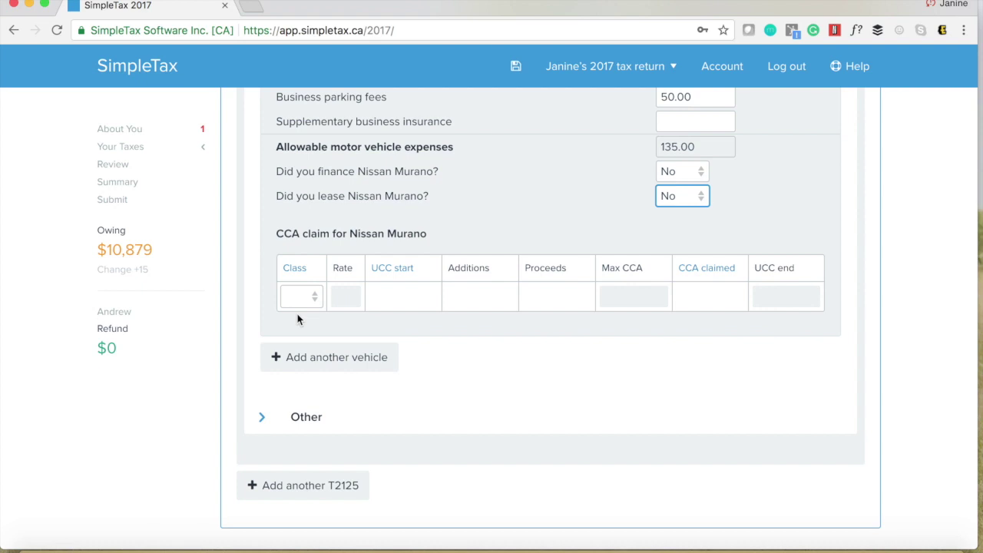
scroll(298, 320, up, 3)
scroll(298, 319, up, 2)
scroll(298, 320, up, 8)
scroll(298, 320, up, 4)
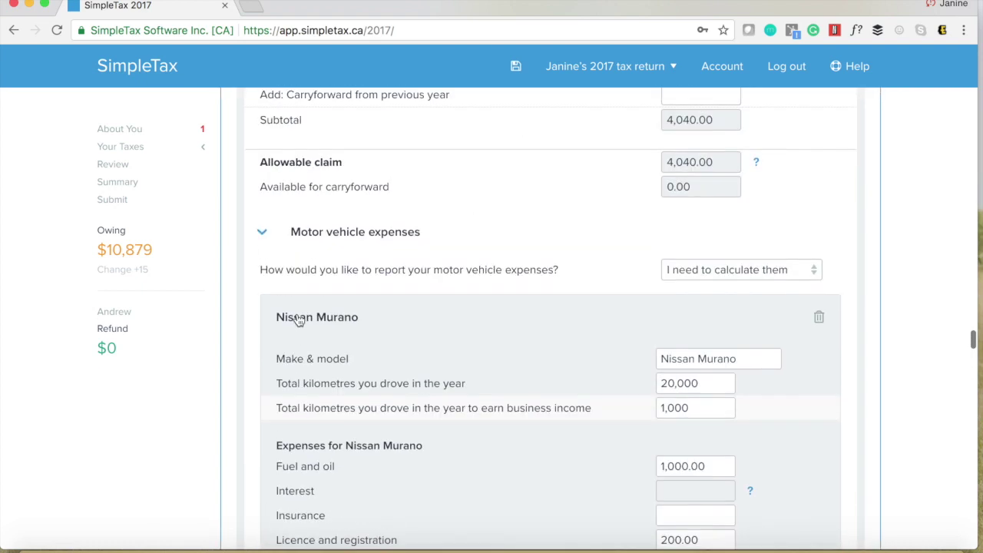
scroll(315, 334, up, 1)
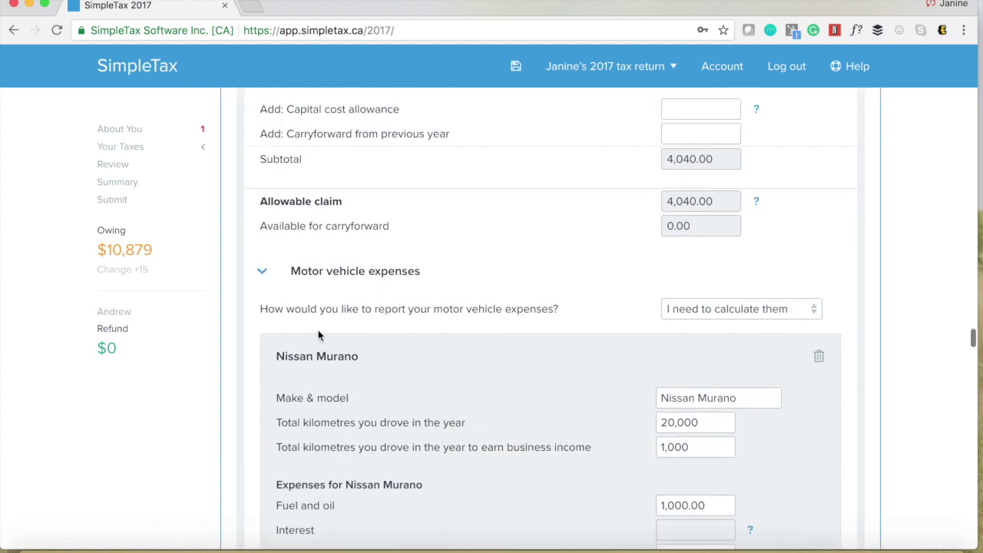
scroll(319, 336, up, 1)
click(204, 147)
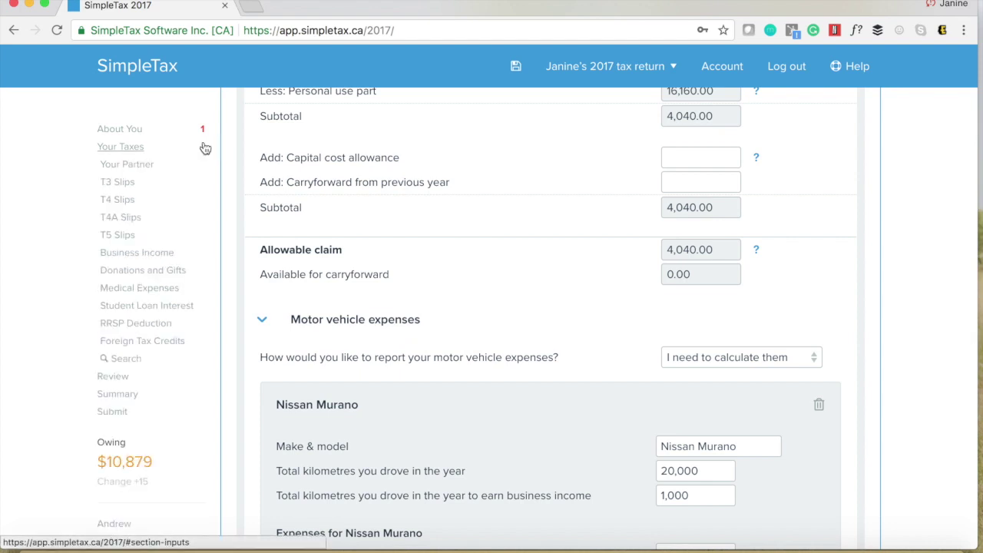
Step: In Medical Expenses, add a new expense described as Dentist
click(139, 288)
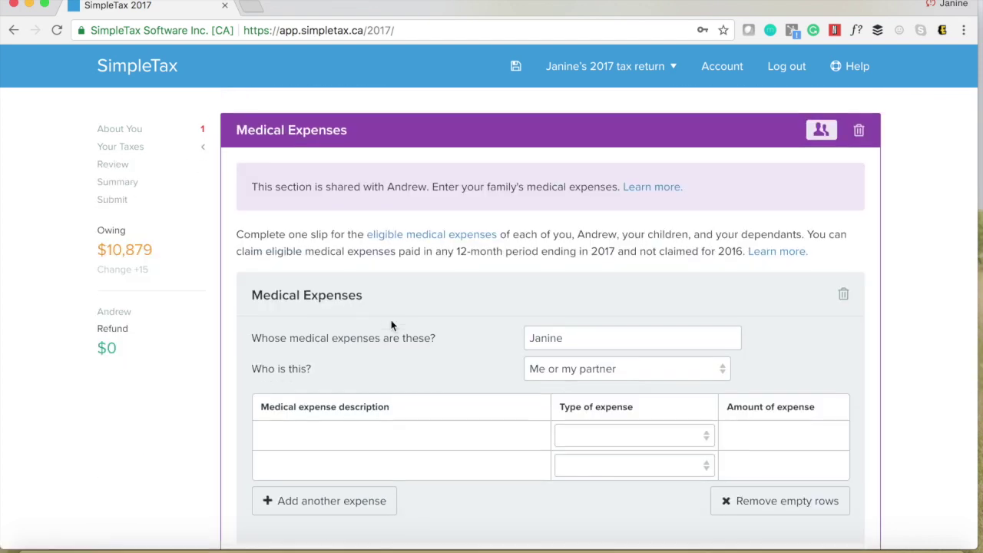
scroll(391, 325, down, 1)
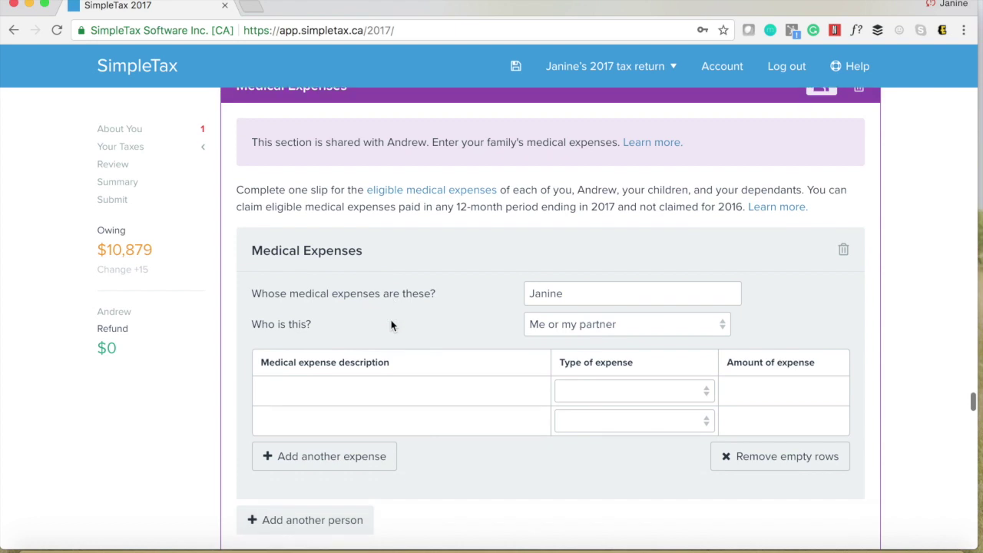
click(331, 396)
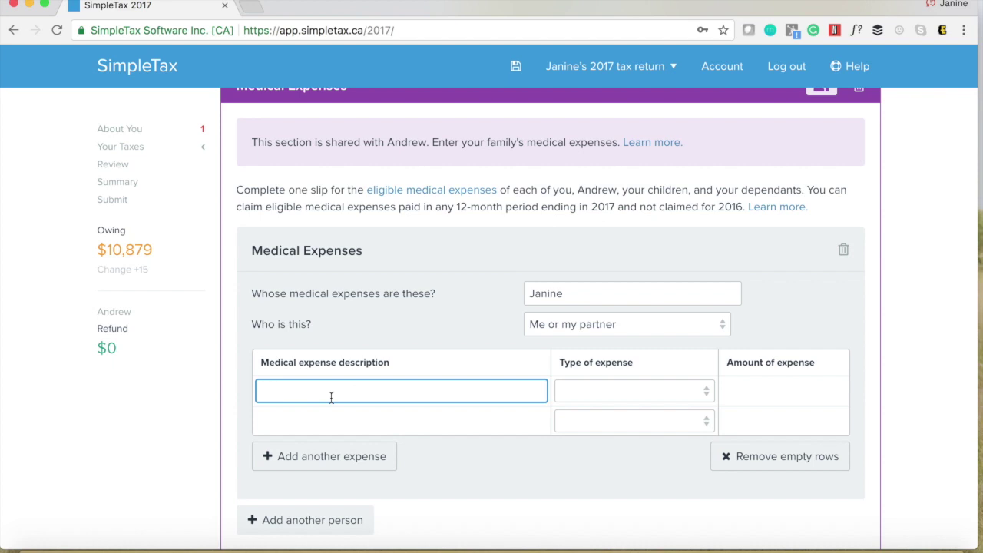
text(D)
text(enis)
key(BackSpace)
key(BackSpace)
text(ti)
text(st)
key(Tab)
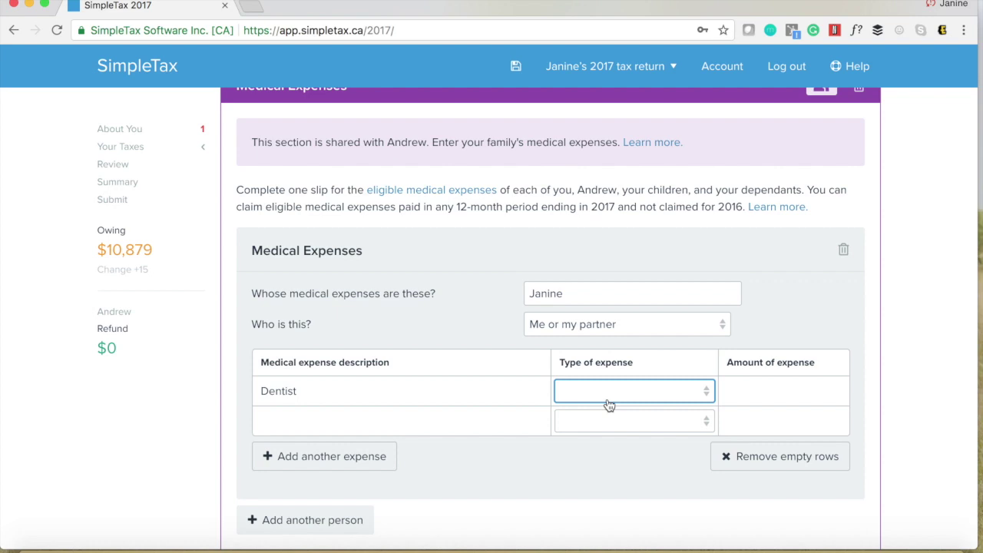
Step: Set the Dentist expense to Regular, 1,000, and open the CRA eligible-expenses guide
click(608, 405)
click(608, 401)
click(736, 385)
text(1,00)
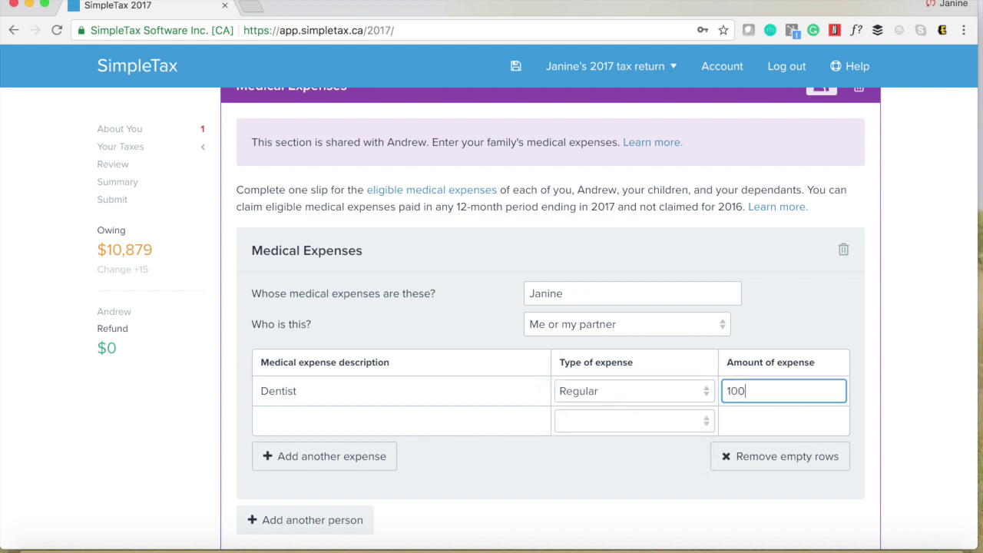
text(0)
click(788, 307)
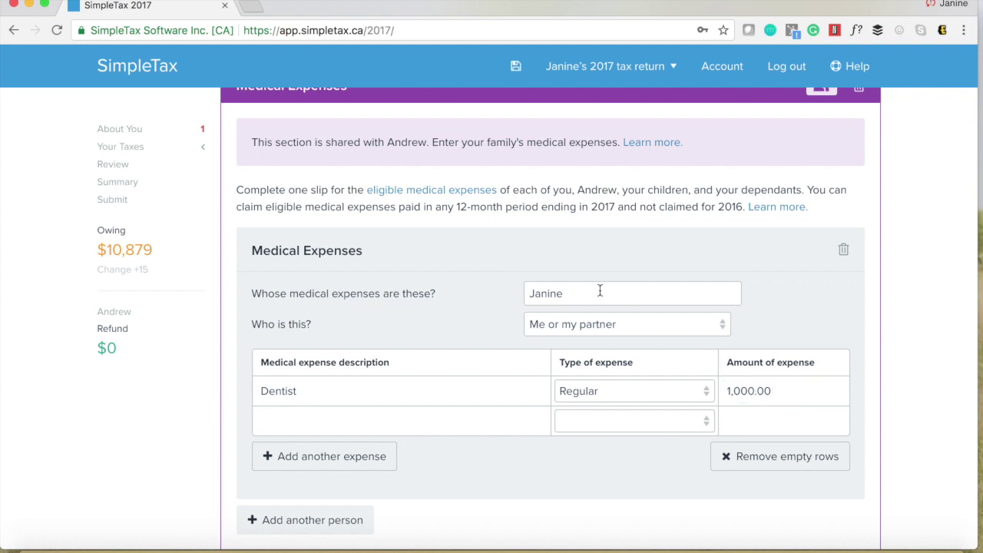
click(391, 200)
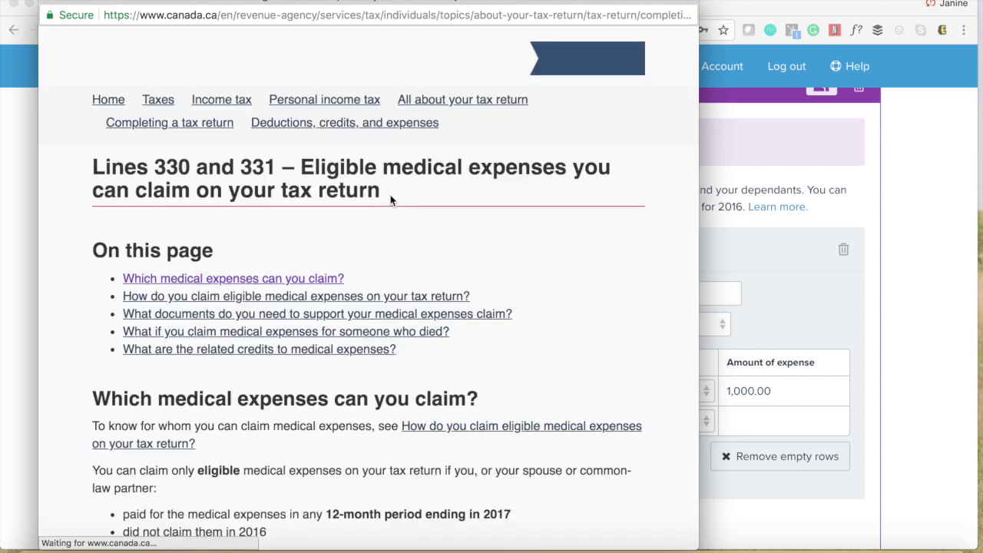
Step: Scroll the CRA common medical expenses list to dental services, then close the page
scroll(391, 200, down, 4)
scroll(390, 200, down, 5)
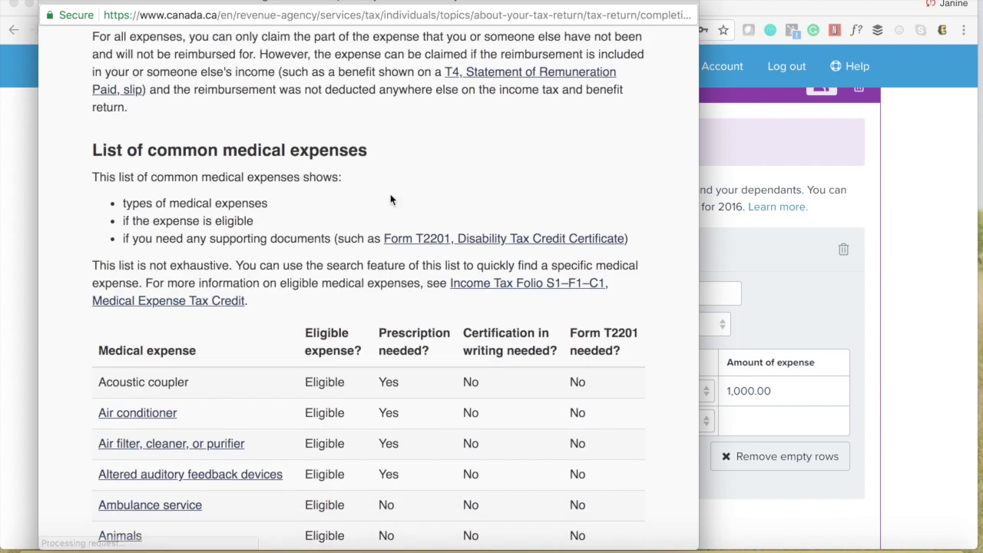
scroll(390, 199, down, 3)
scroll(391, 199, down, 1)
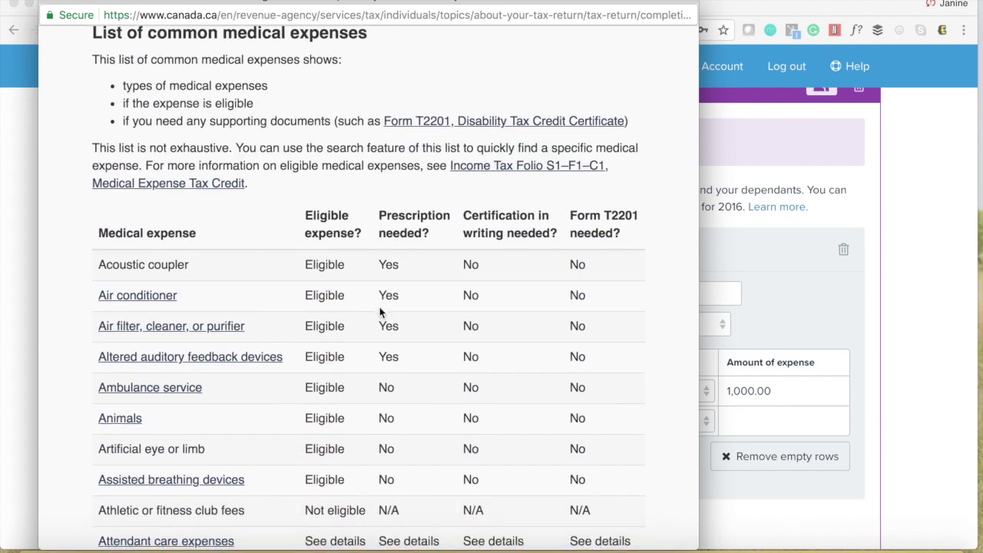
scroll(380, 311, down, 2)
scroll(380, 311, down, 2)
scroll(380, 311, down, 5)
scroll(379, 311, down, 10)
scroll(379, 311, down, 5)
scroll(382, 313, down, 5)
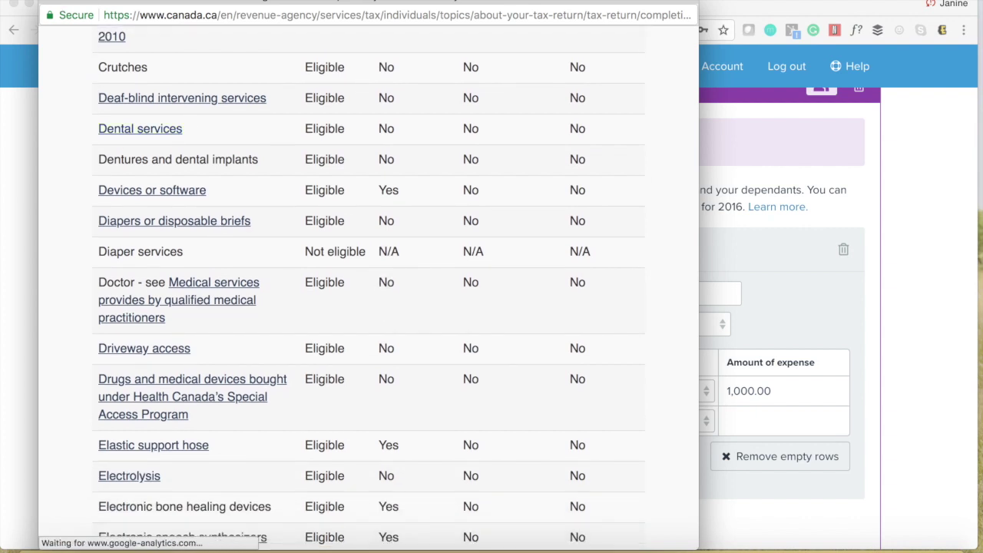
key(super+w)
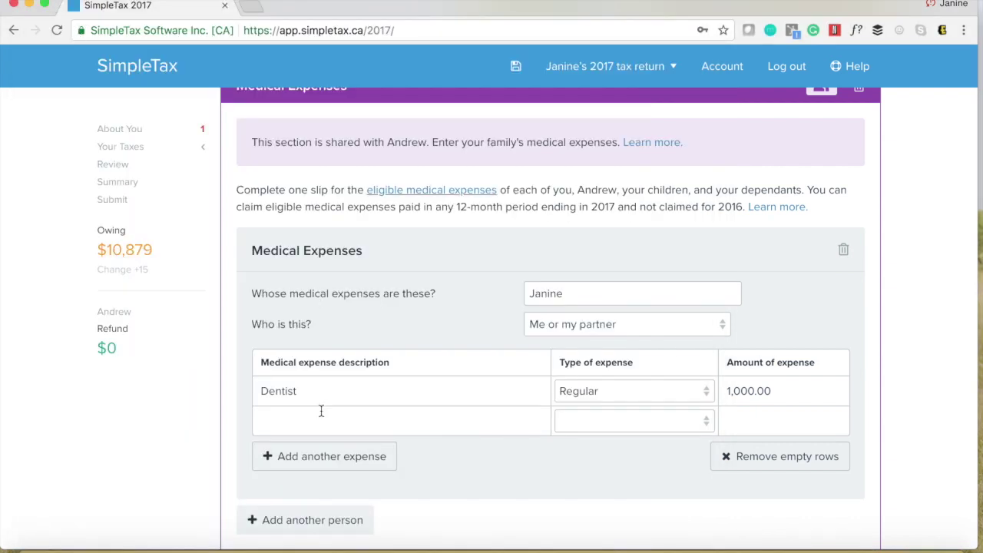
Step: Add a Chiropractor medical expense of 1,500.00 as a Regular expense
click(321, 412)
text(Chir)
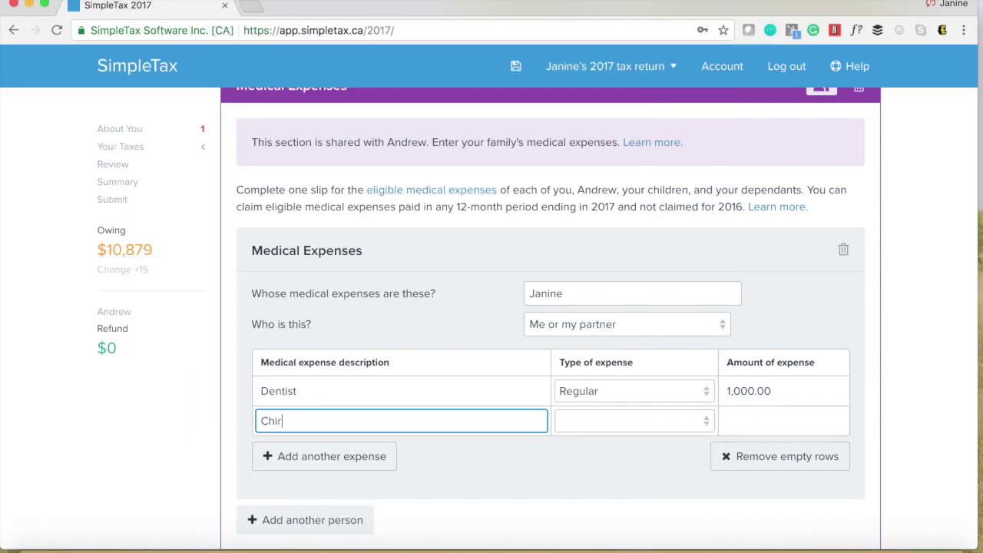
text(opracto)
text(r)
click(592, 428)
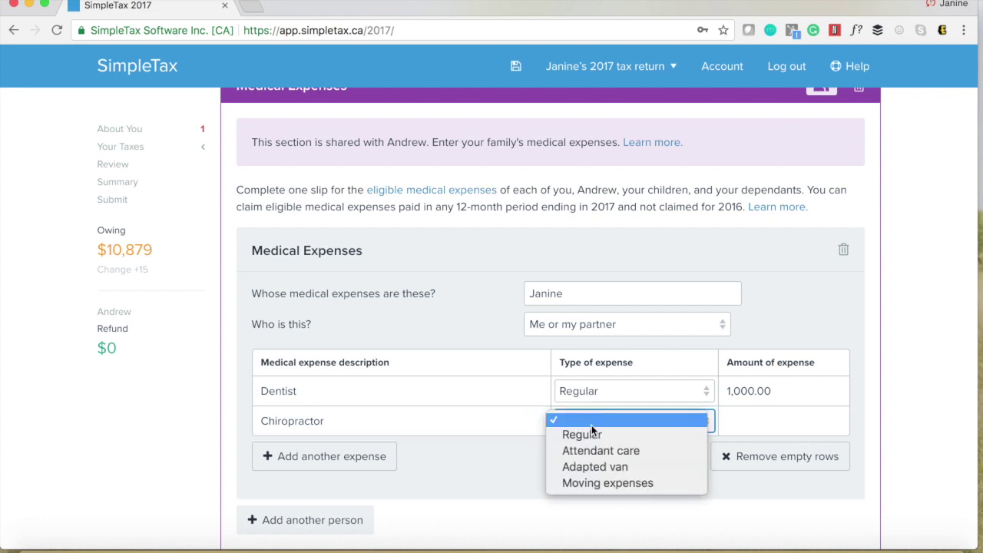
click(592, 435)
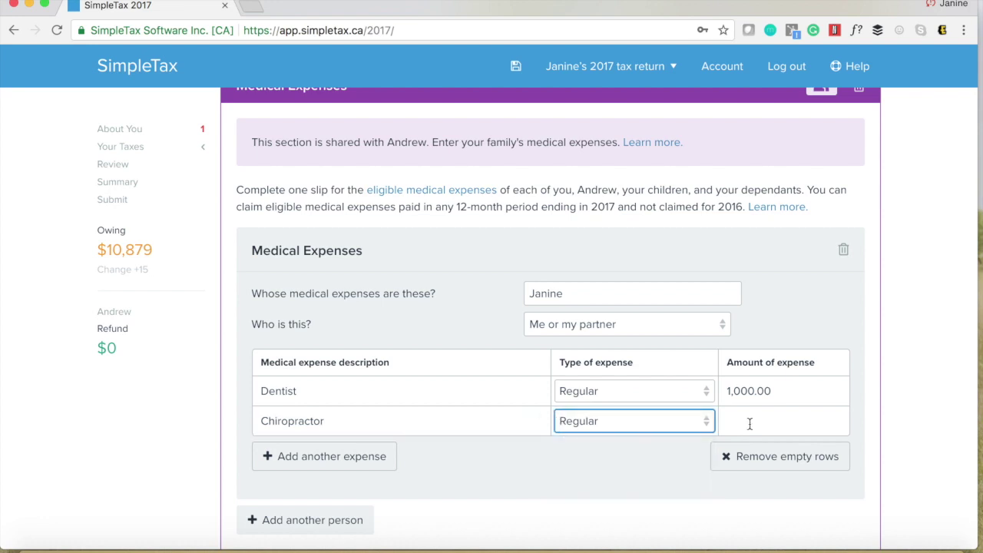
click(750, 424)
text(10)
key(BackSpace)
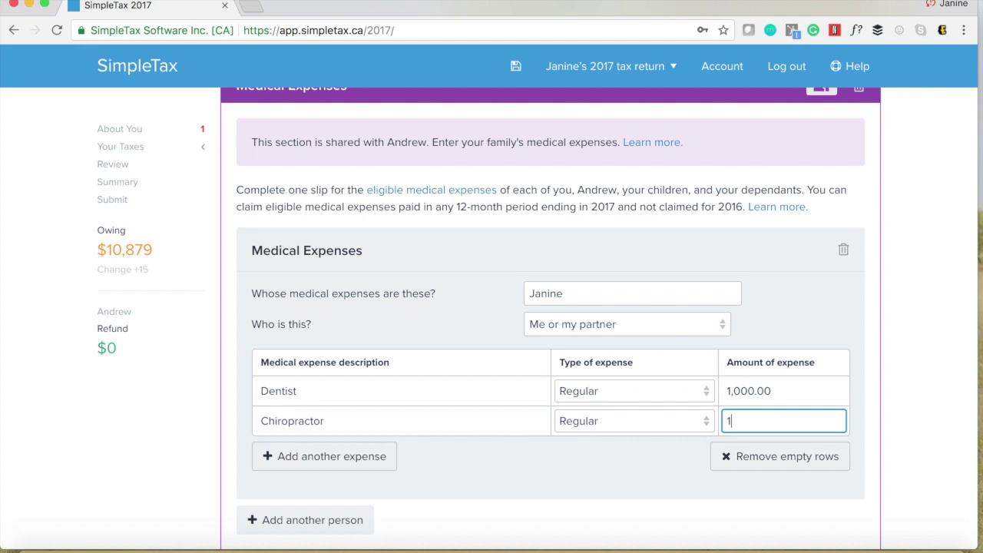
text(,500)
key(Tab)
Step: Add a Perscription medical expense of 3,000.00 as a Regular expense
text(Pe)
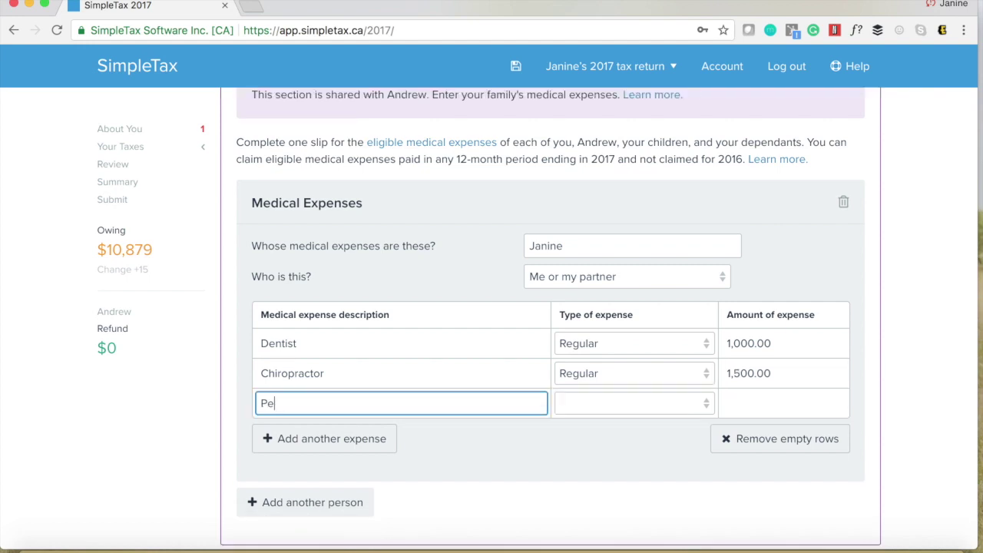
text(rscription)
click(584, 408)
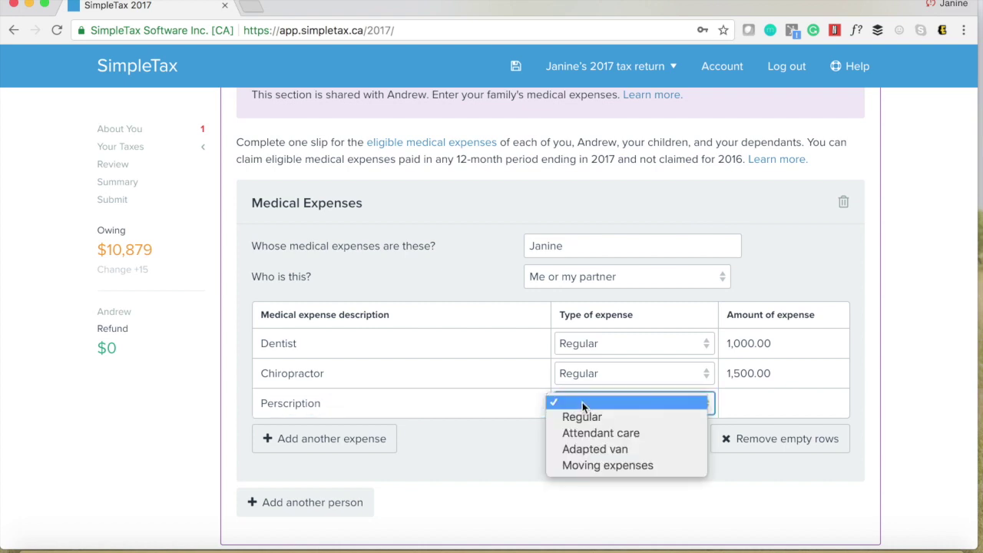
click(591, 413)
click(776, 402)
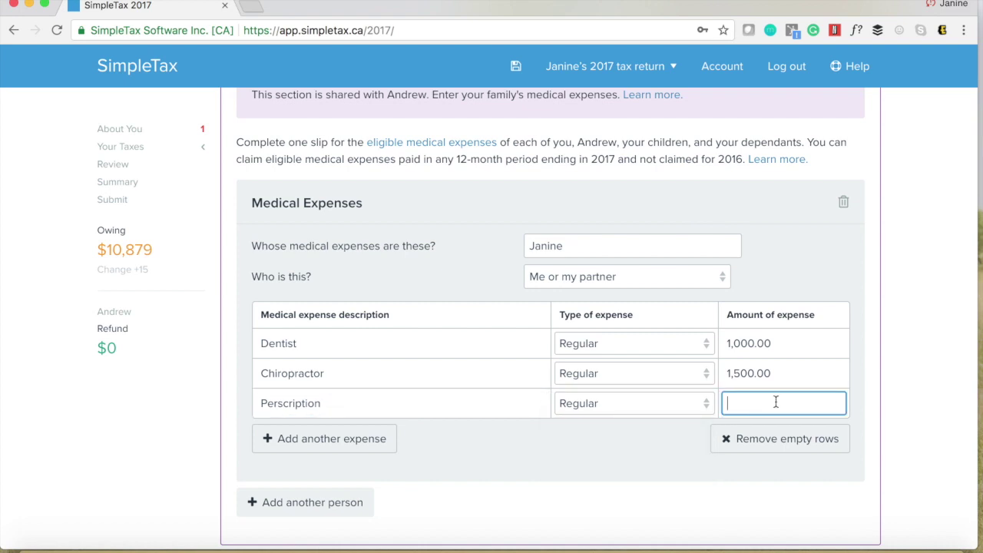
text(3,000)
click(609, 457)
scroll(538, 384, up, 2)
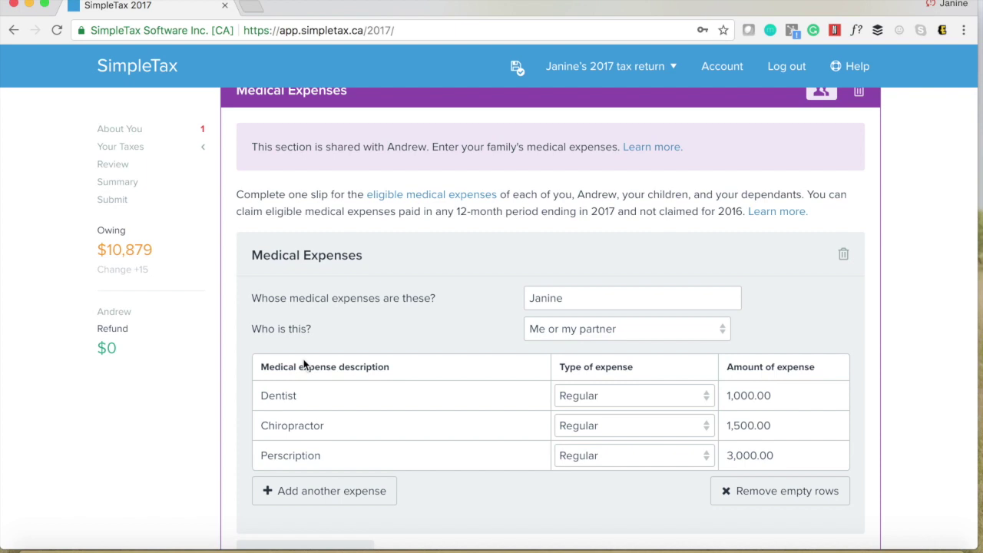
click(203, 147)
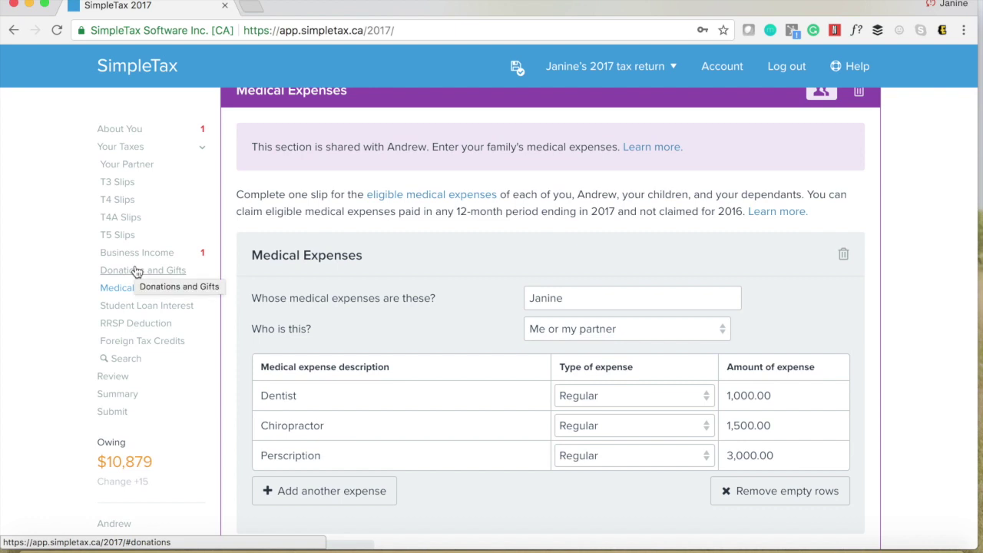
Step: Collapse Your Taxes and open the Summary page with its optimization table
click(112, 376)
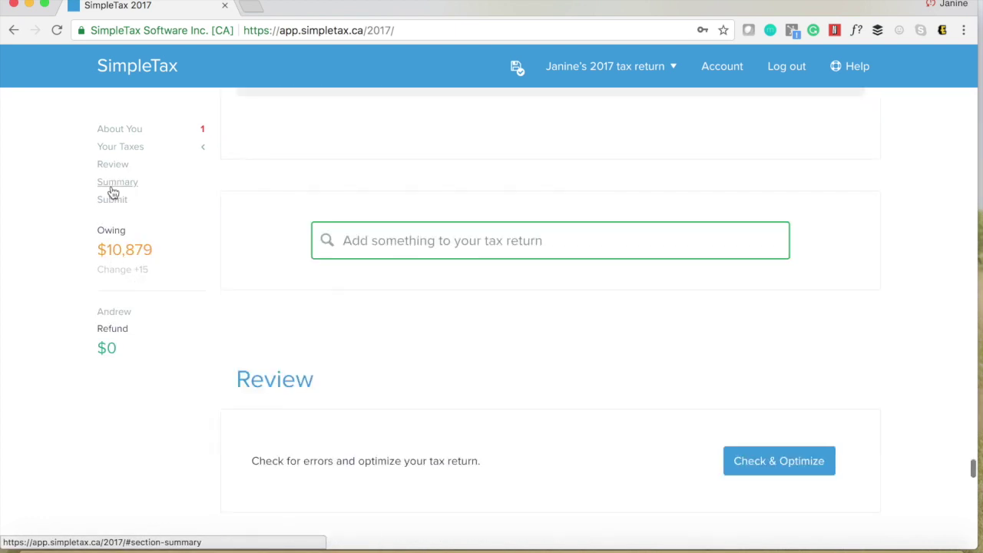
click(113, 191)
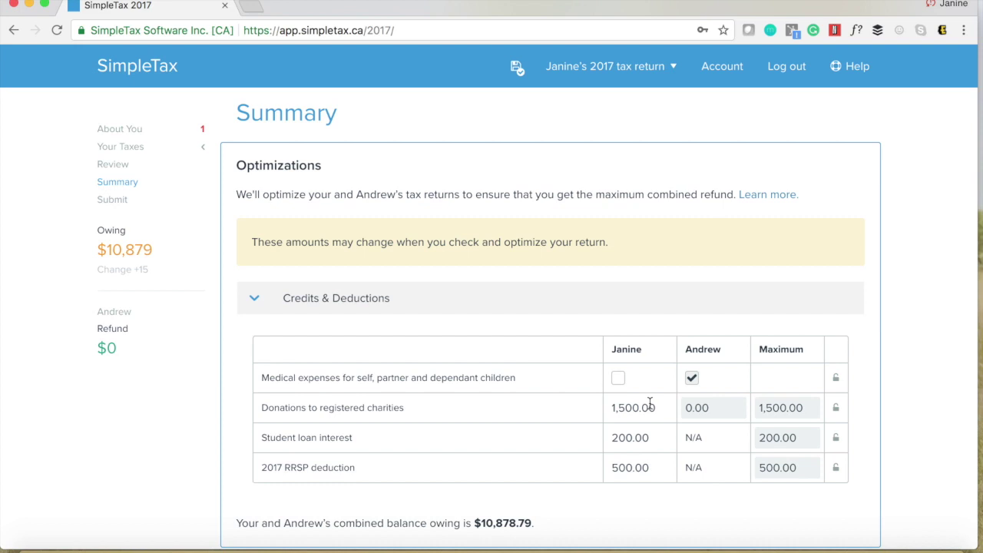
Step: Move the medical-expenses claim to your own return, lowering owing to $10,085.49
click(619, 378)
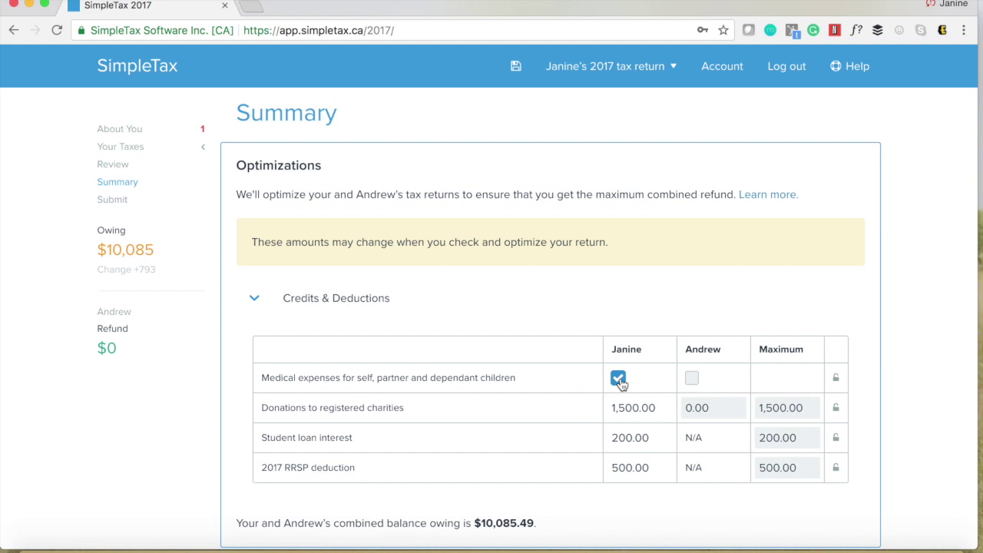
scroll(620, 383, down, 1)
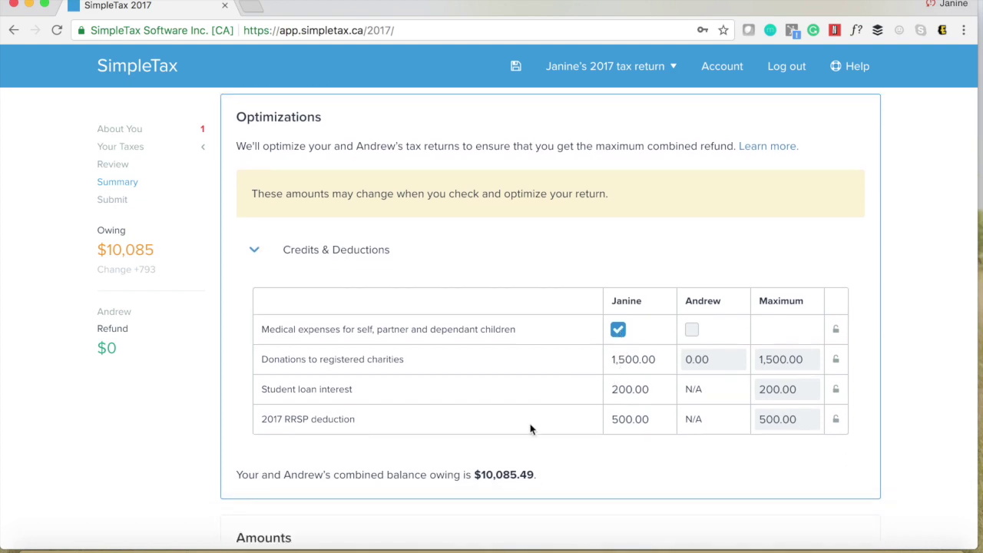
scroll(531, 429, down, 2)
scroll(531, 427, down, 1)
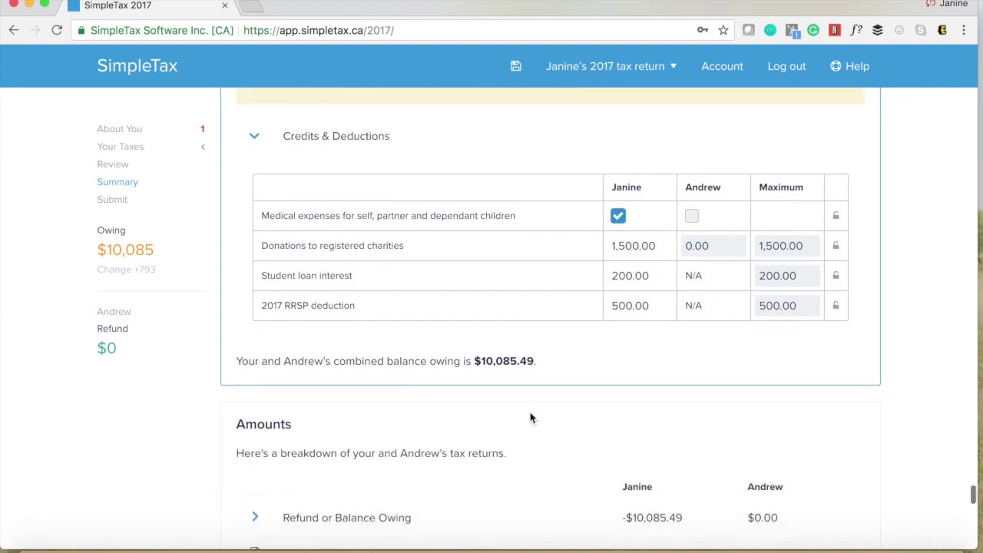
scroll(532, 418, down, 3)
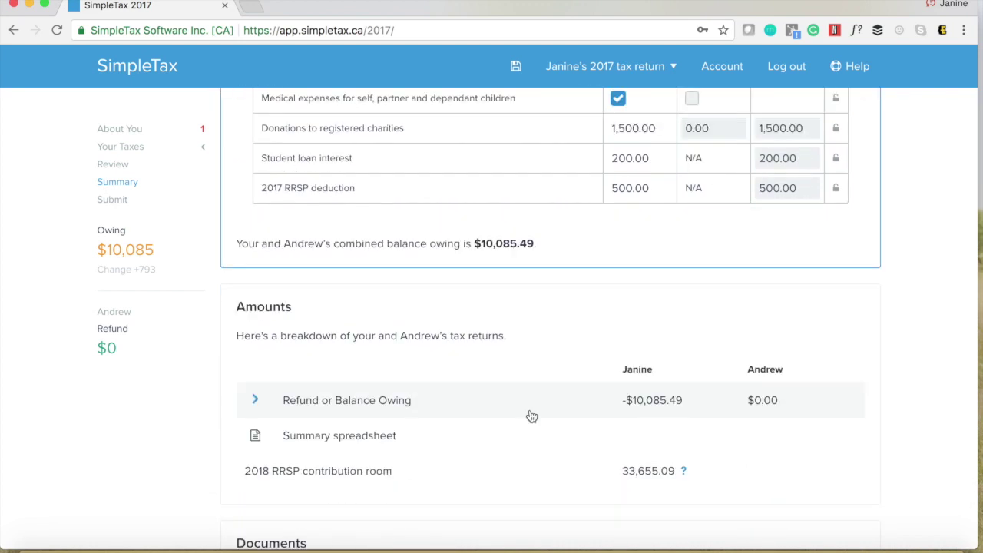
scroll(531, 416, down, 1)
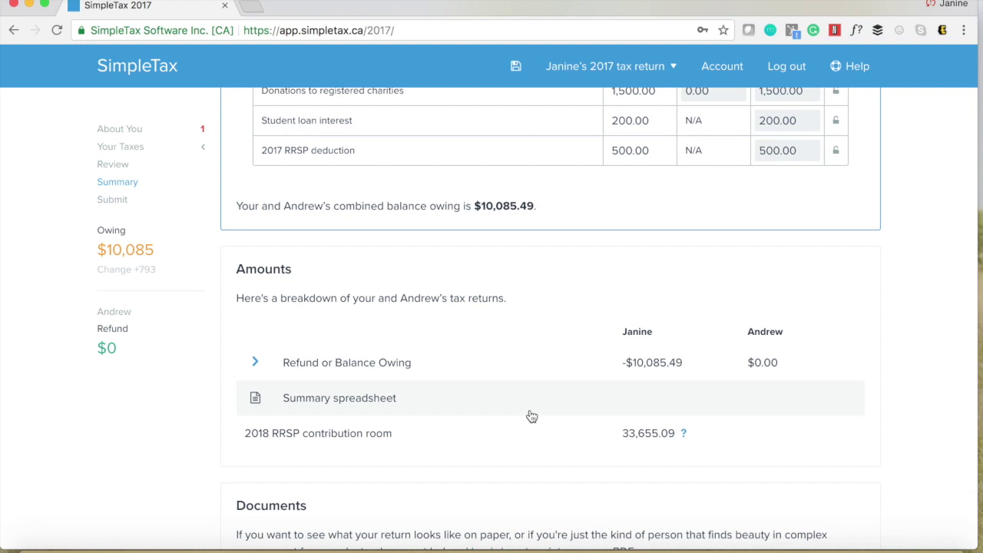
scroll(532, 417, down, 1)
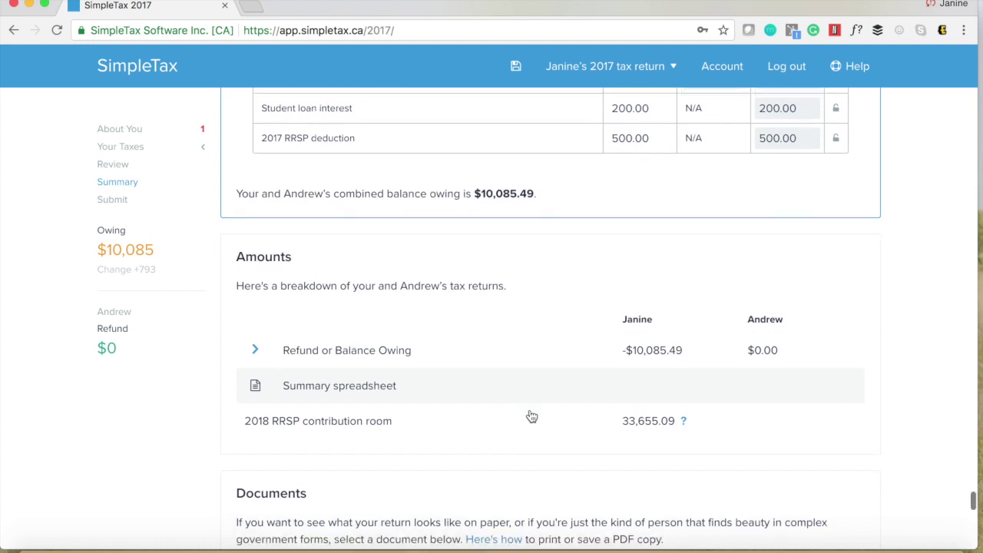
Step: Download the summary spreadsheet and scroll down to the Submit section
click(406, 391)
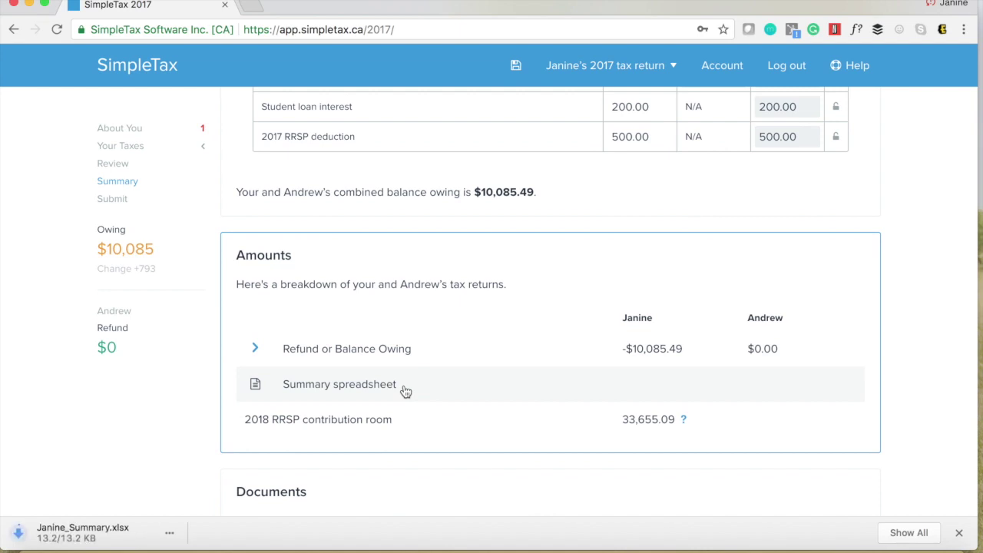
scroll(406, 392, down, 3)
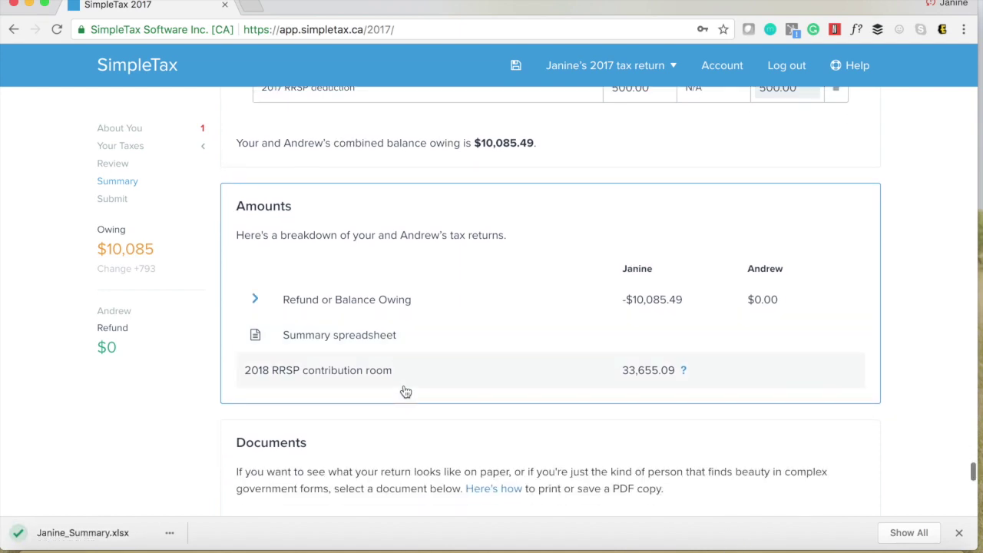
scroll(406, 392, down, 2)
scroll(405, 392, down, 1)
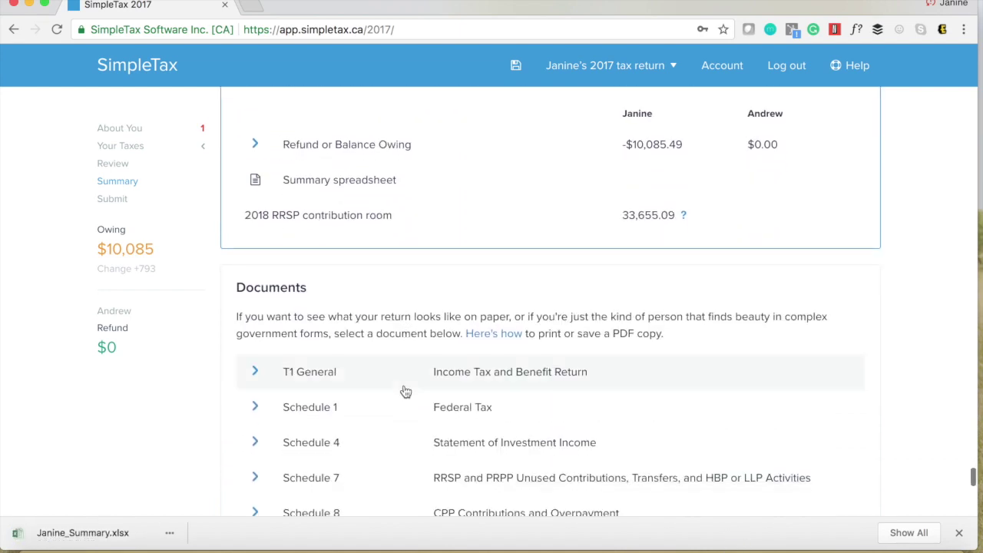
scroll(405, 392, down, 1)
scroll(405, 392, down, 2)
scroll(406, 392, down, 1)
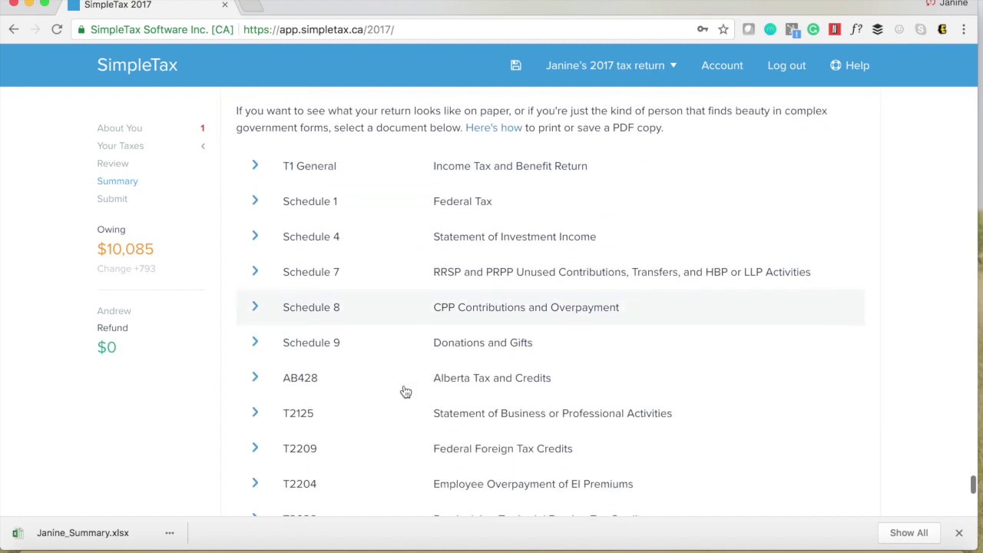
scroll(406, 392, down, 3)
scroll(405, 392, down, 2)
scroll(406, 392, down, 2)
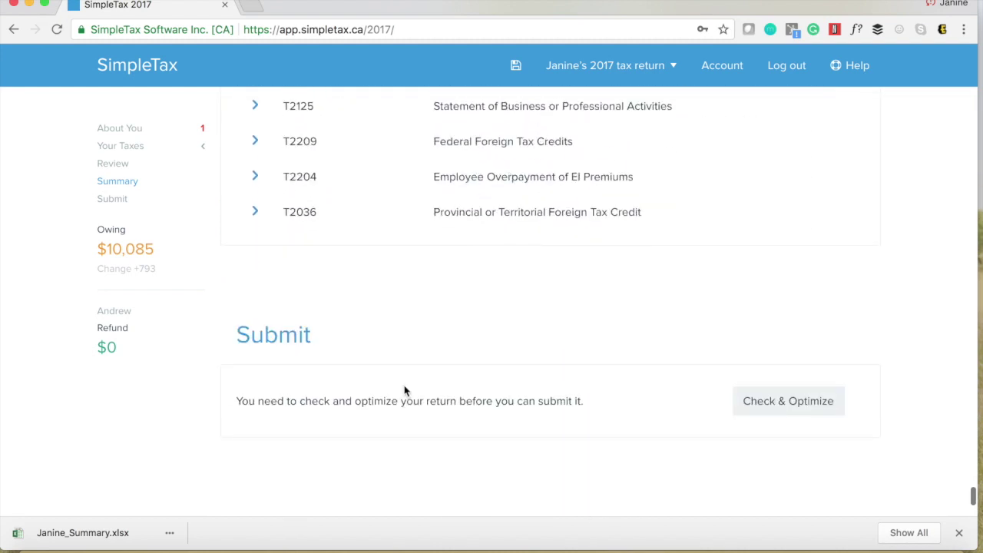
scroll(404, 386, down, 1)
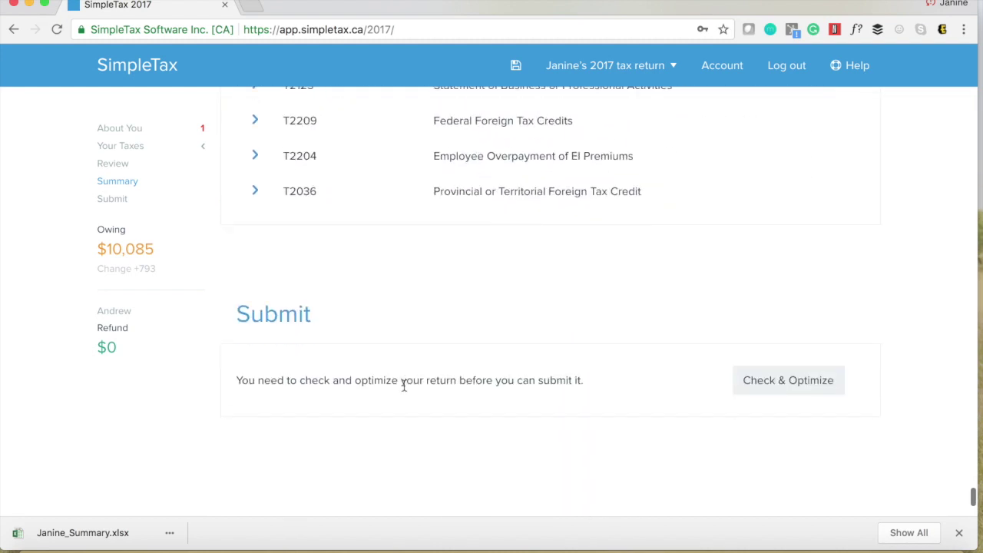
Step: Run Check & Optimize, dismiss the partner-return, CRA-notification and T4 box 24 warnings, then view the instalments explanation
click(821, 393)
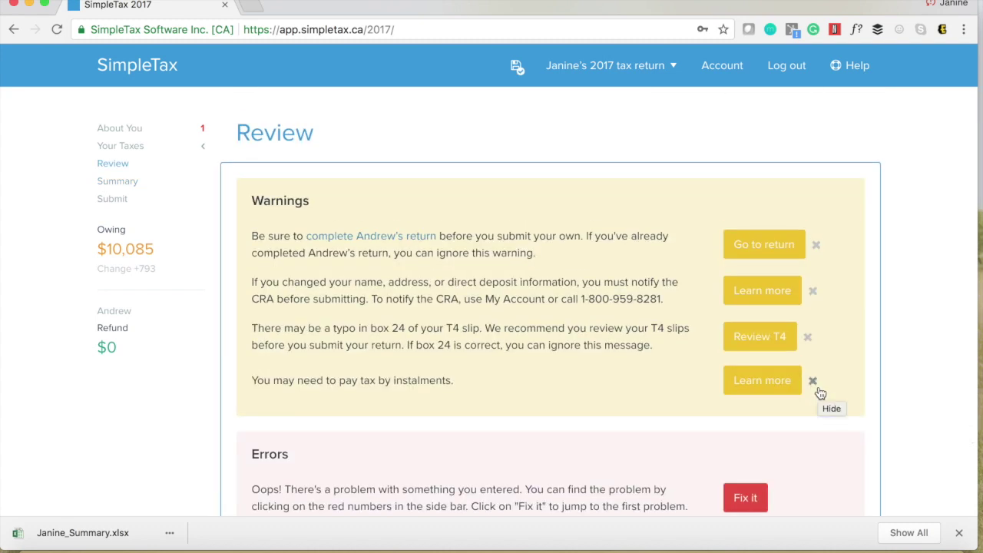
click(819, 245)
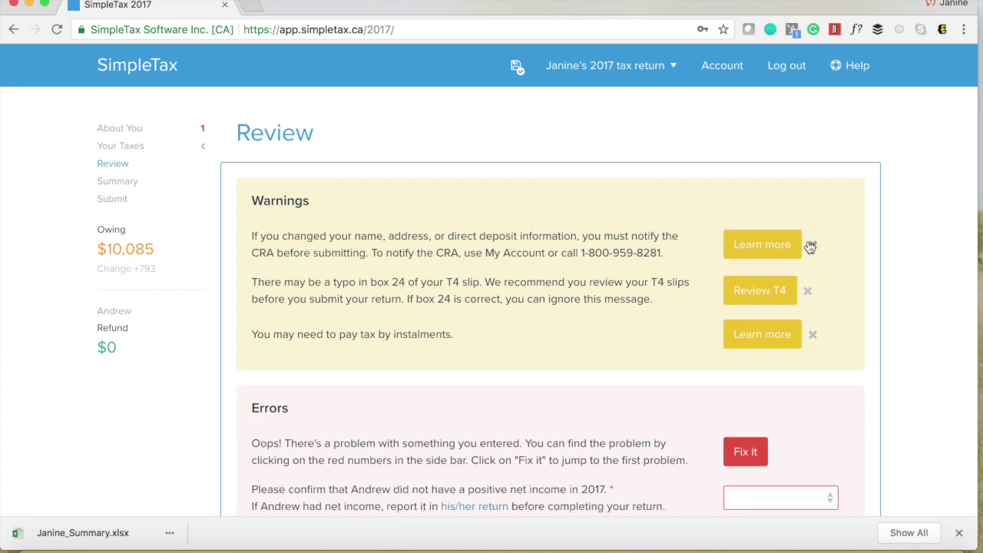
click(810, 246)
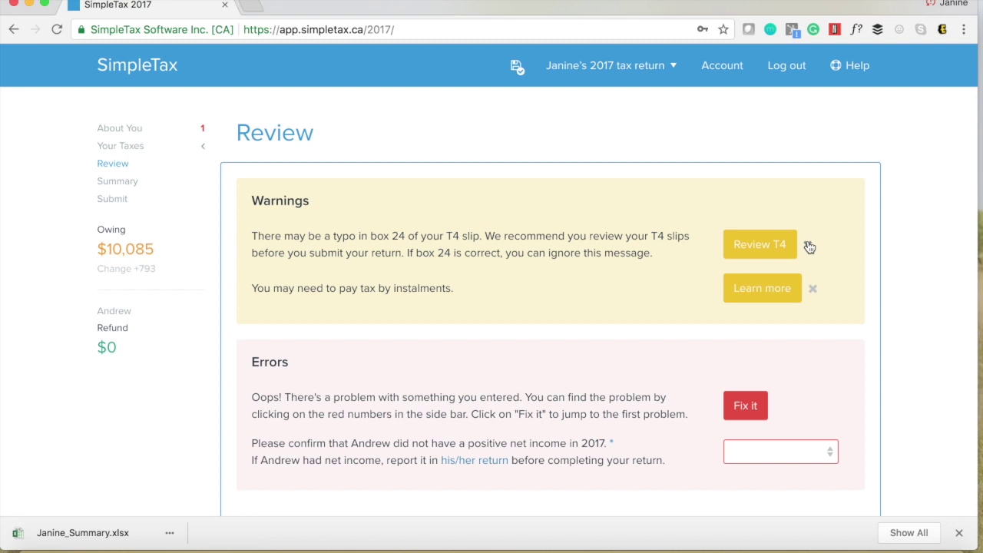
click(809, 245)
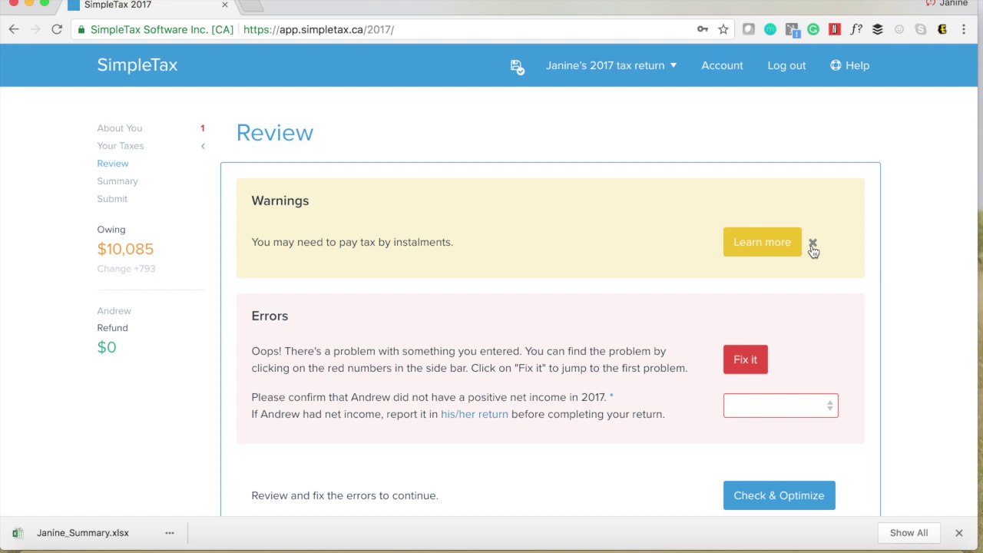
click(785, 246)
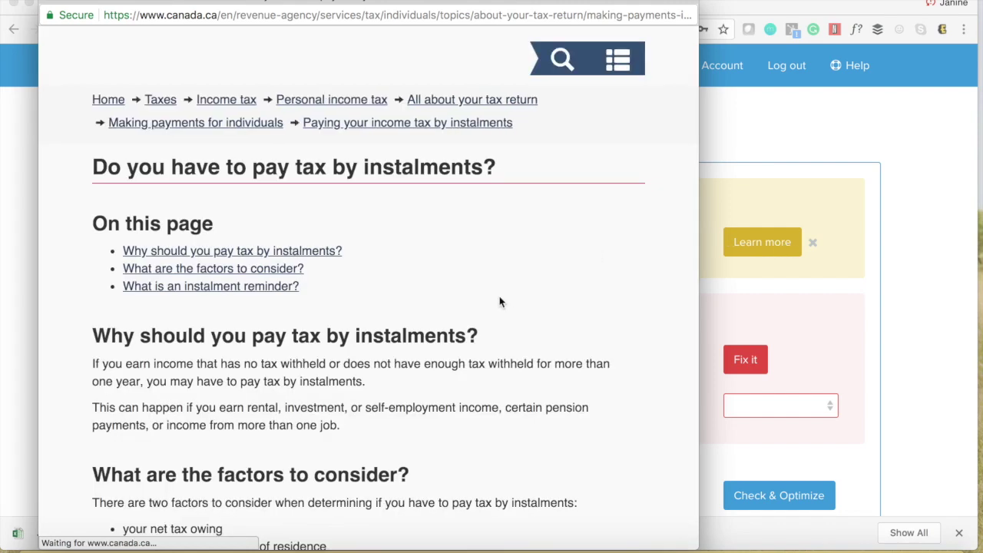
Step: Read through the CRA article on paying tax by instalments, then close it
scroll(499, 301, down, 2)
scroll(500, 301, down, 3)
scroll(499, 301, down, 5)
scroll(500, 298, down, 2)
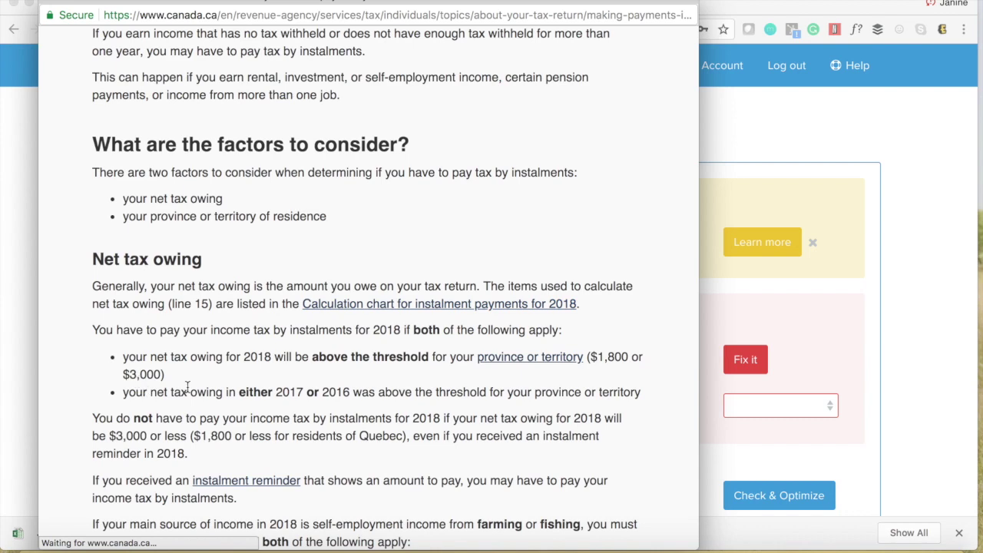
scroll(189, 389, down, 1)
scroll(191, 391, down, 2)
scroll(191, 388, down, 3)
scroll(172, 329, down, 2)
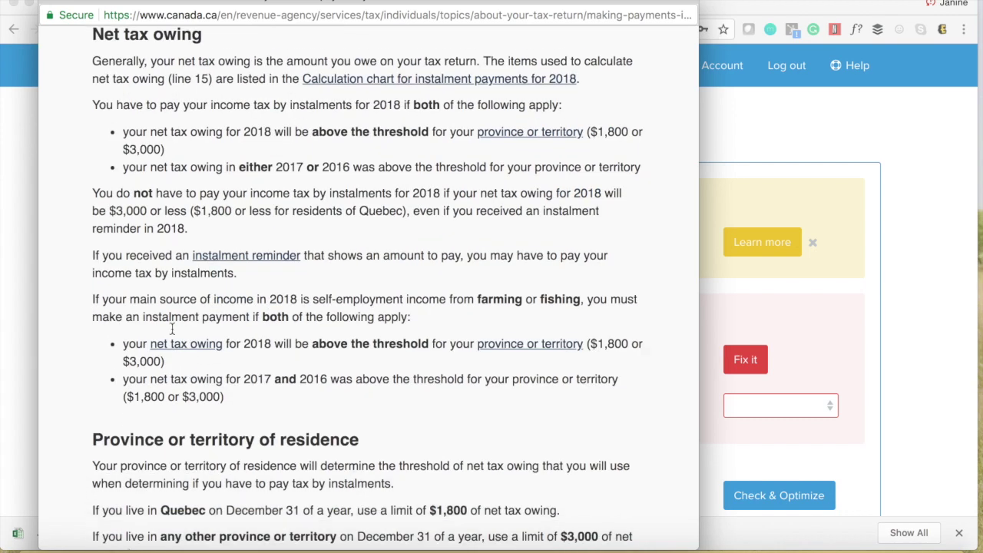
scroll(162, 291, down, 5)
scroll(161, 291, down, 4)
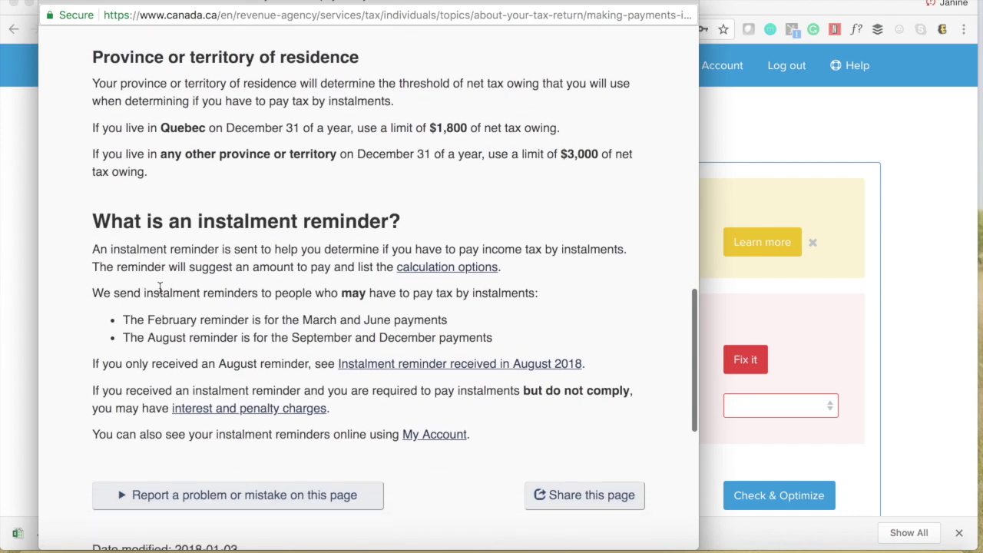
scroll(159, 288, down, 2)
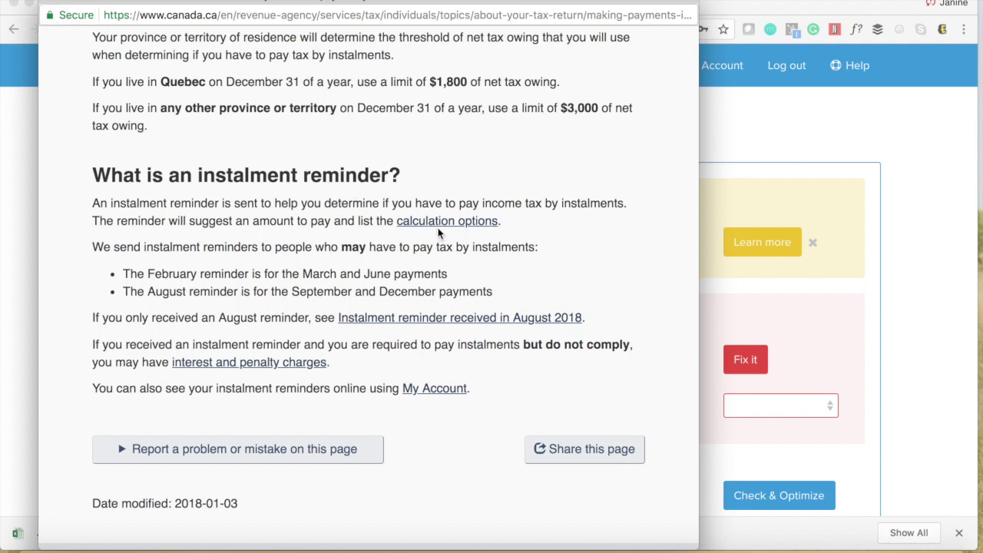
click(49, 1)
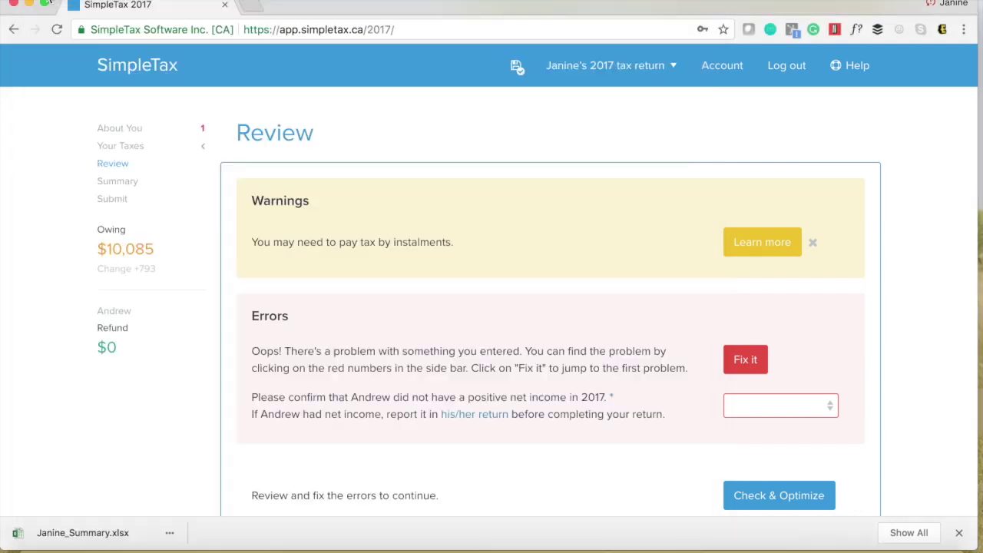
Step: Dismiss the instalments warning, answer that the partner had no positive net income, and go to the remaining error
click(812, 244)
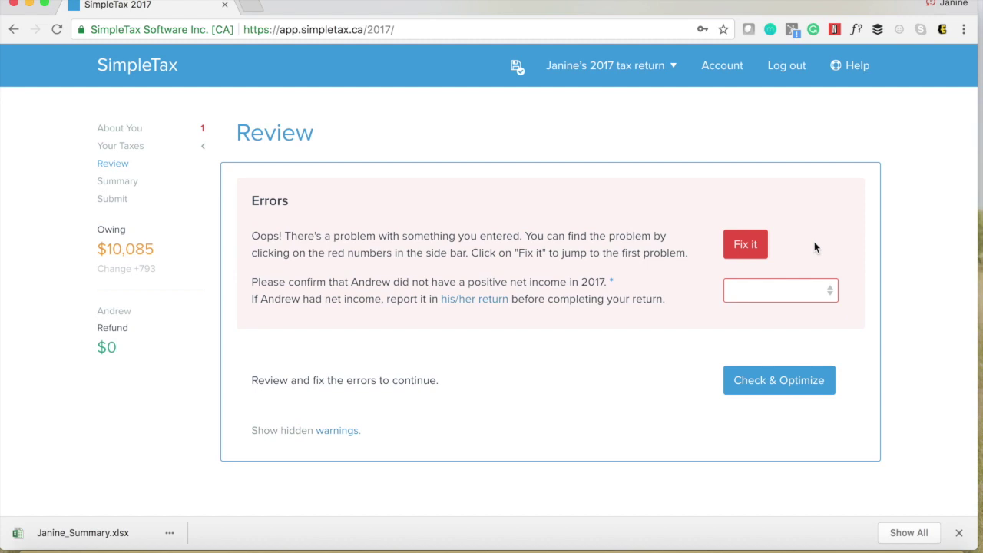
click(761, 293)
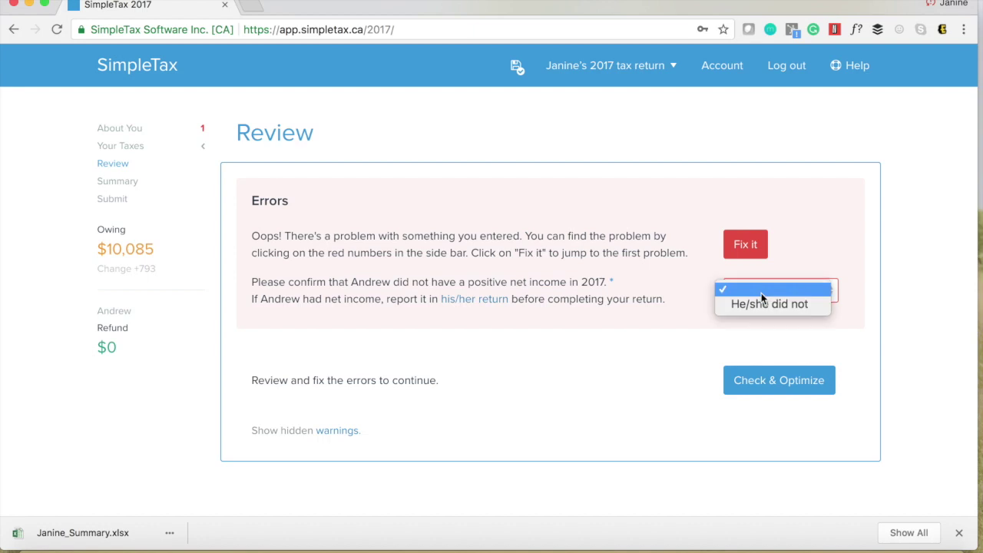
click(757, 304)
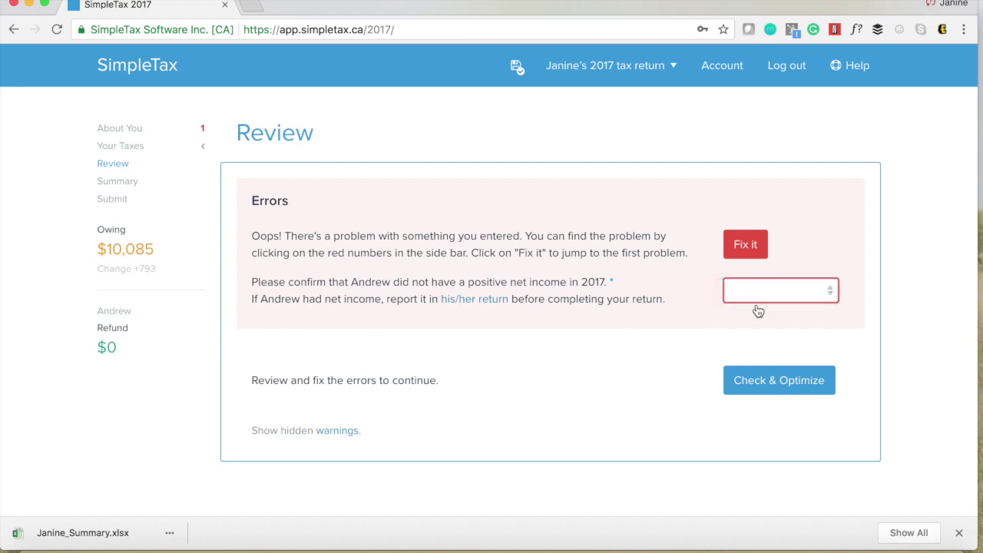
click(745, 246)
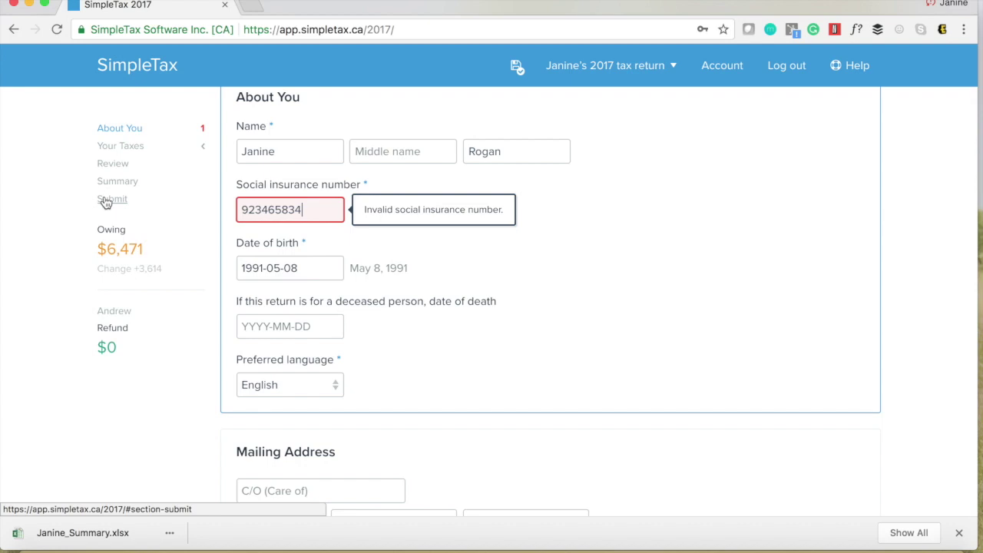
click(105, 202)
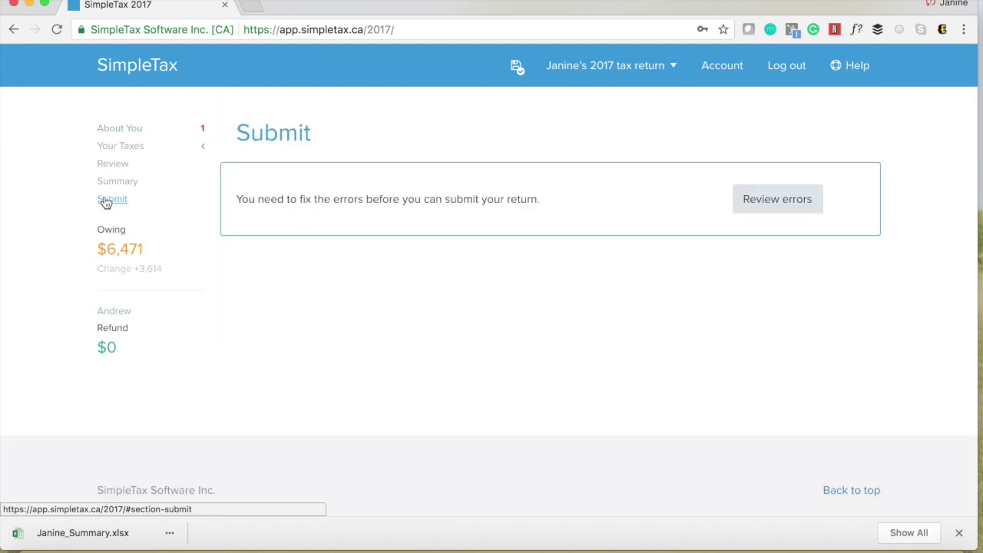